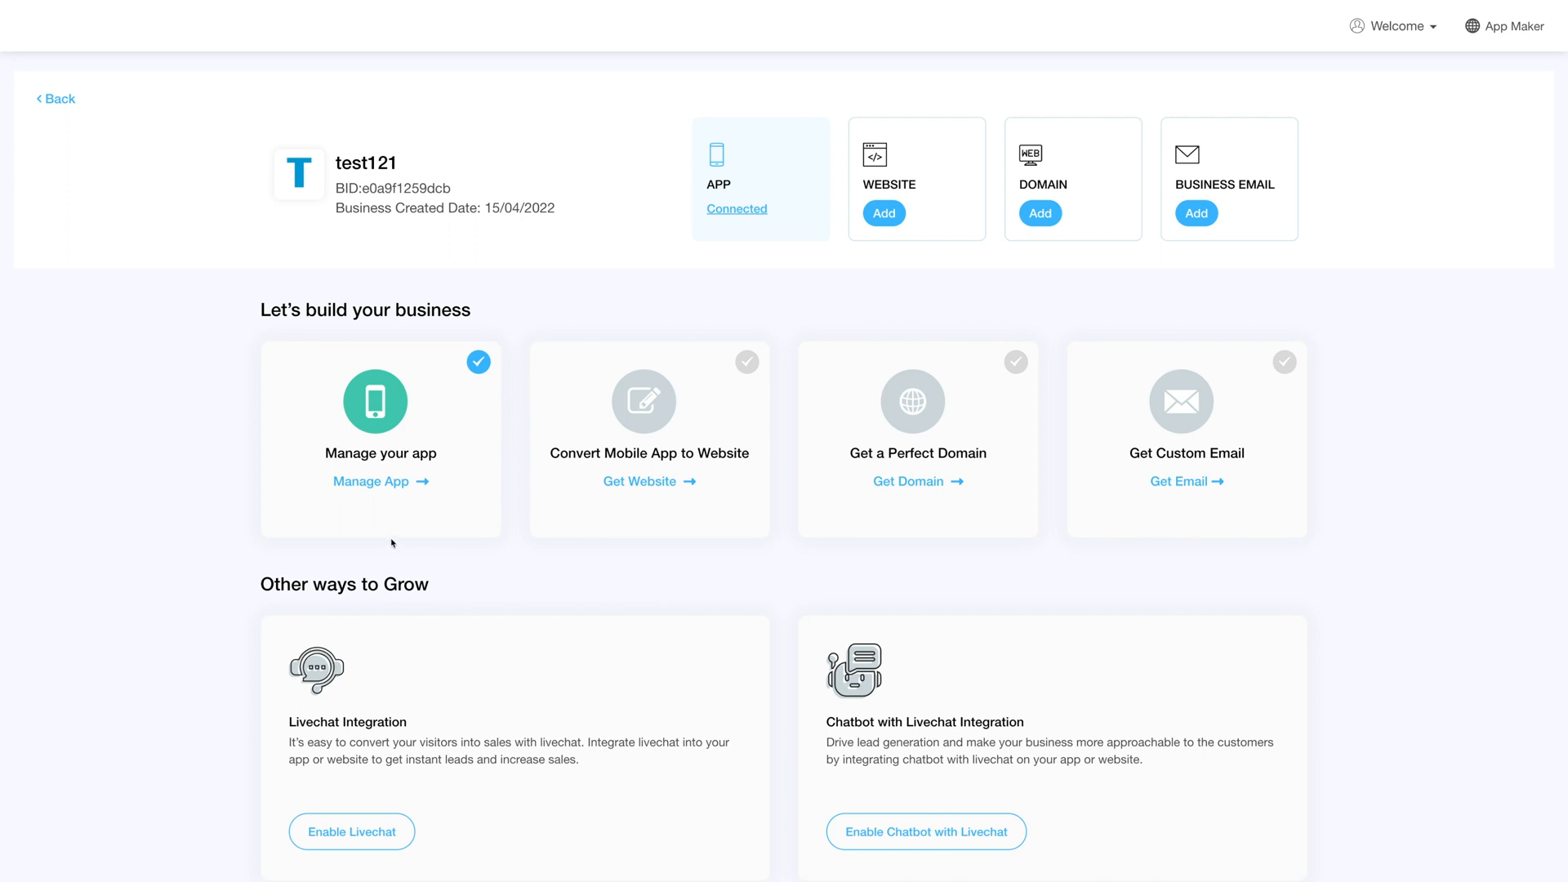
Open the test121 app in the editor and bring up the catalogue for adding features
left_click(377, 483)
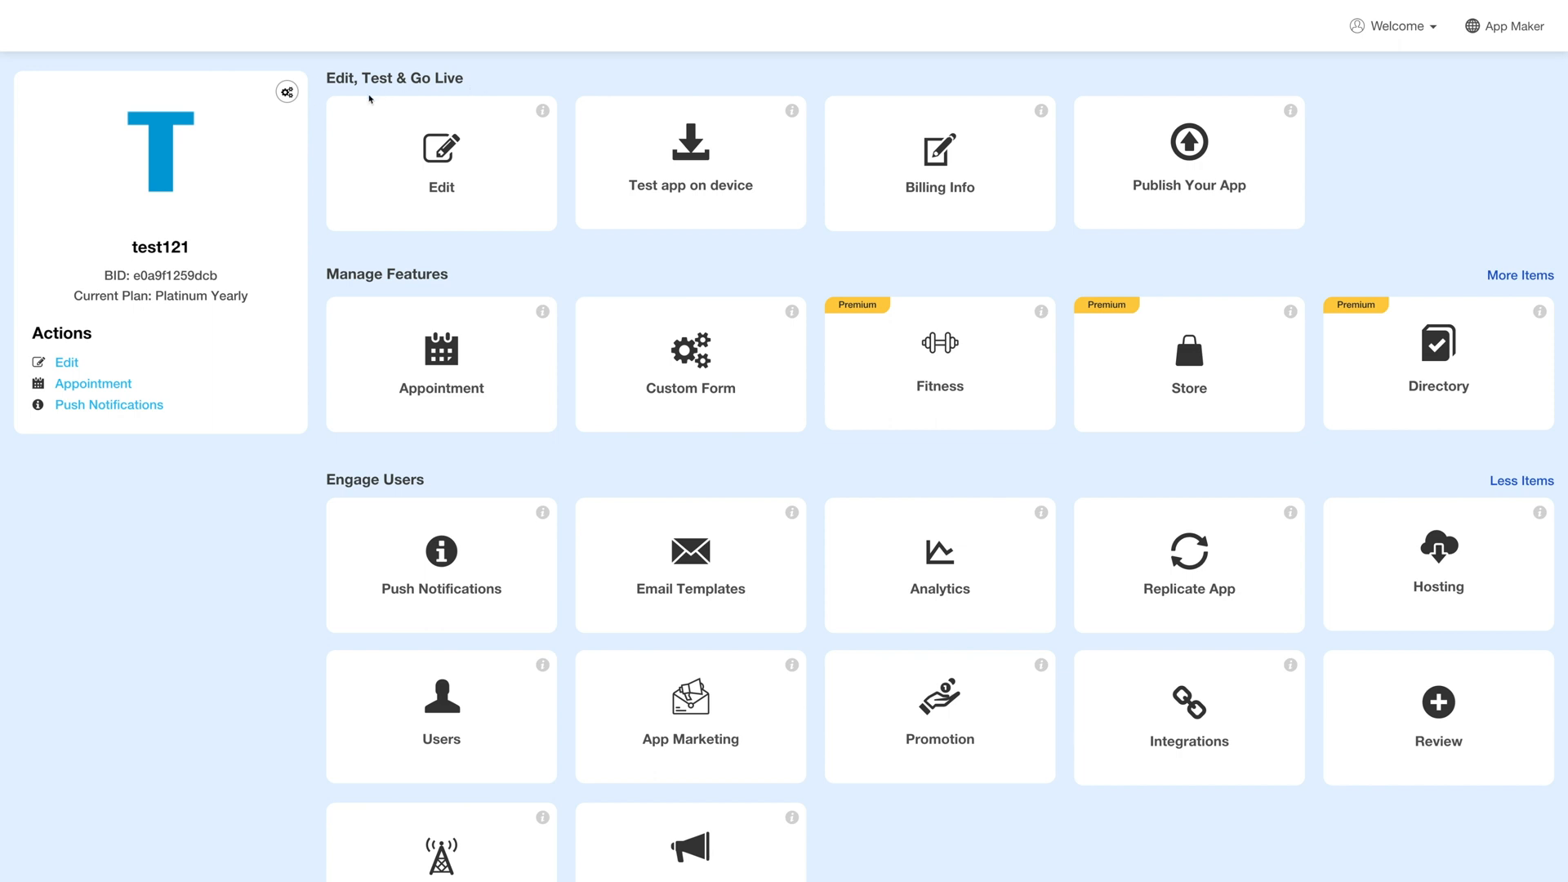
left_click(449, 180)
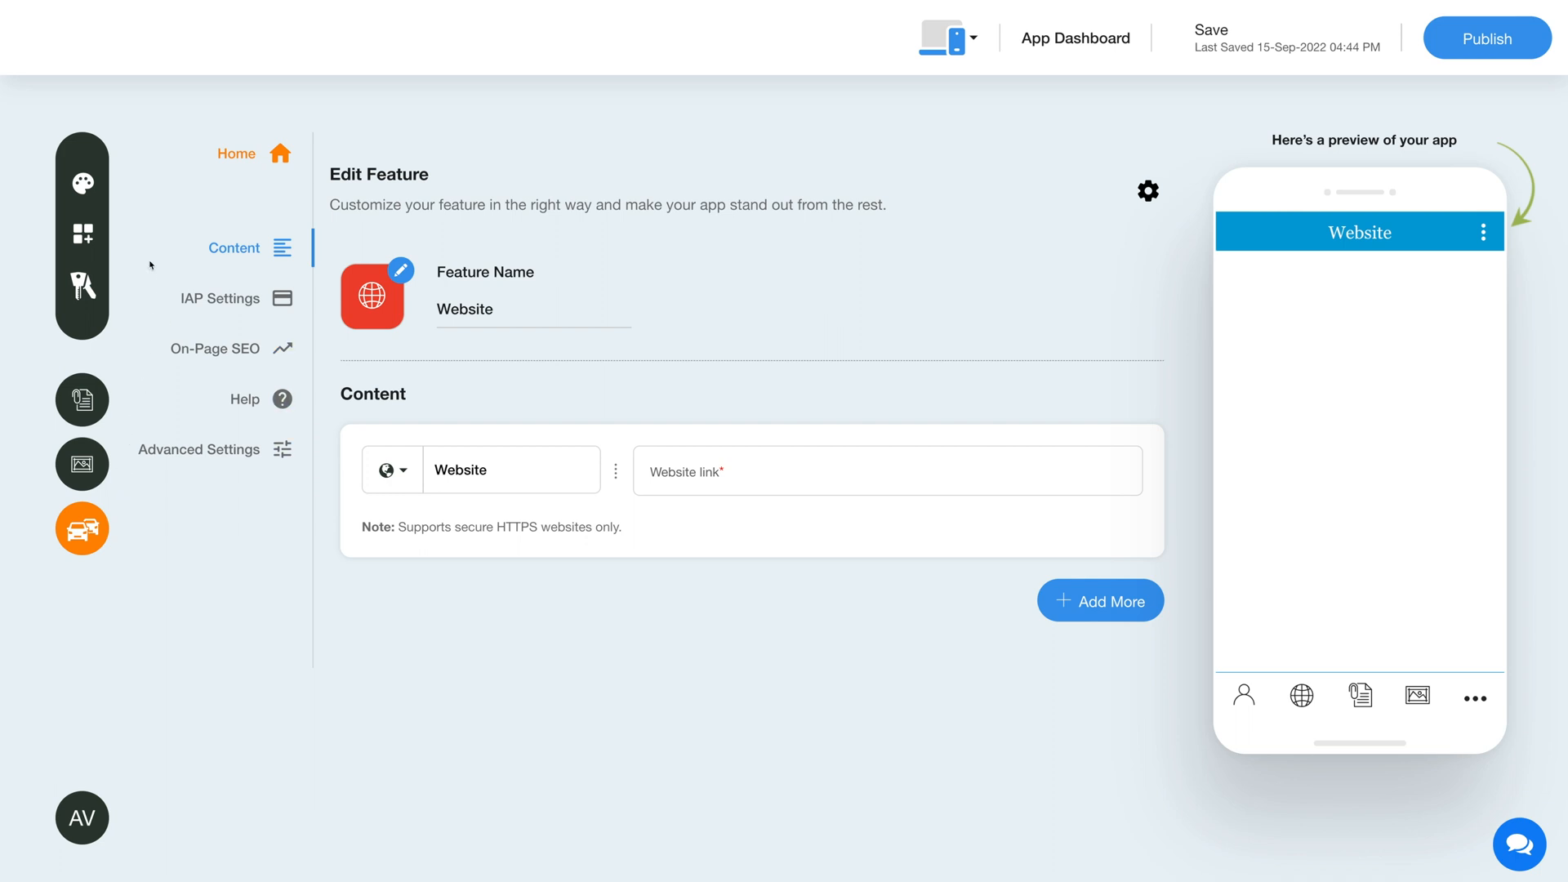
left_click(83, 234)
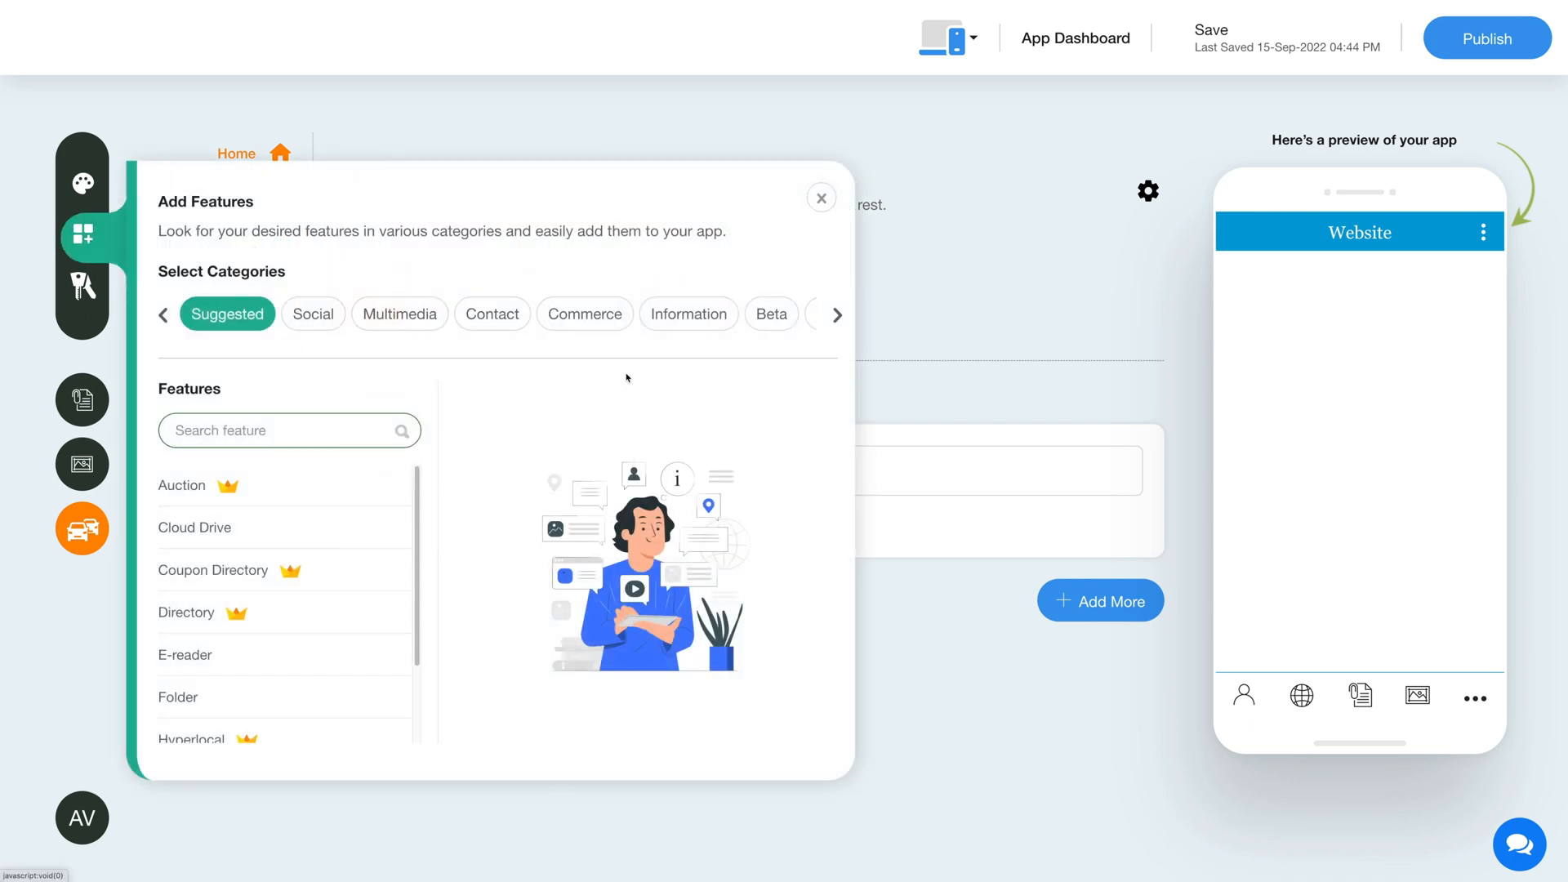
Search all feature categories for "grocery" and add the Grocery order form feature to the app
left_click(835, 316)
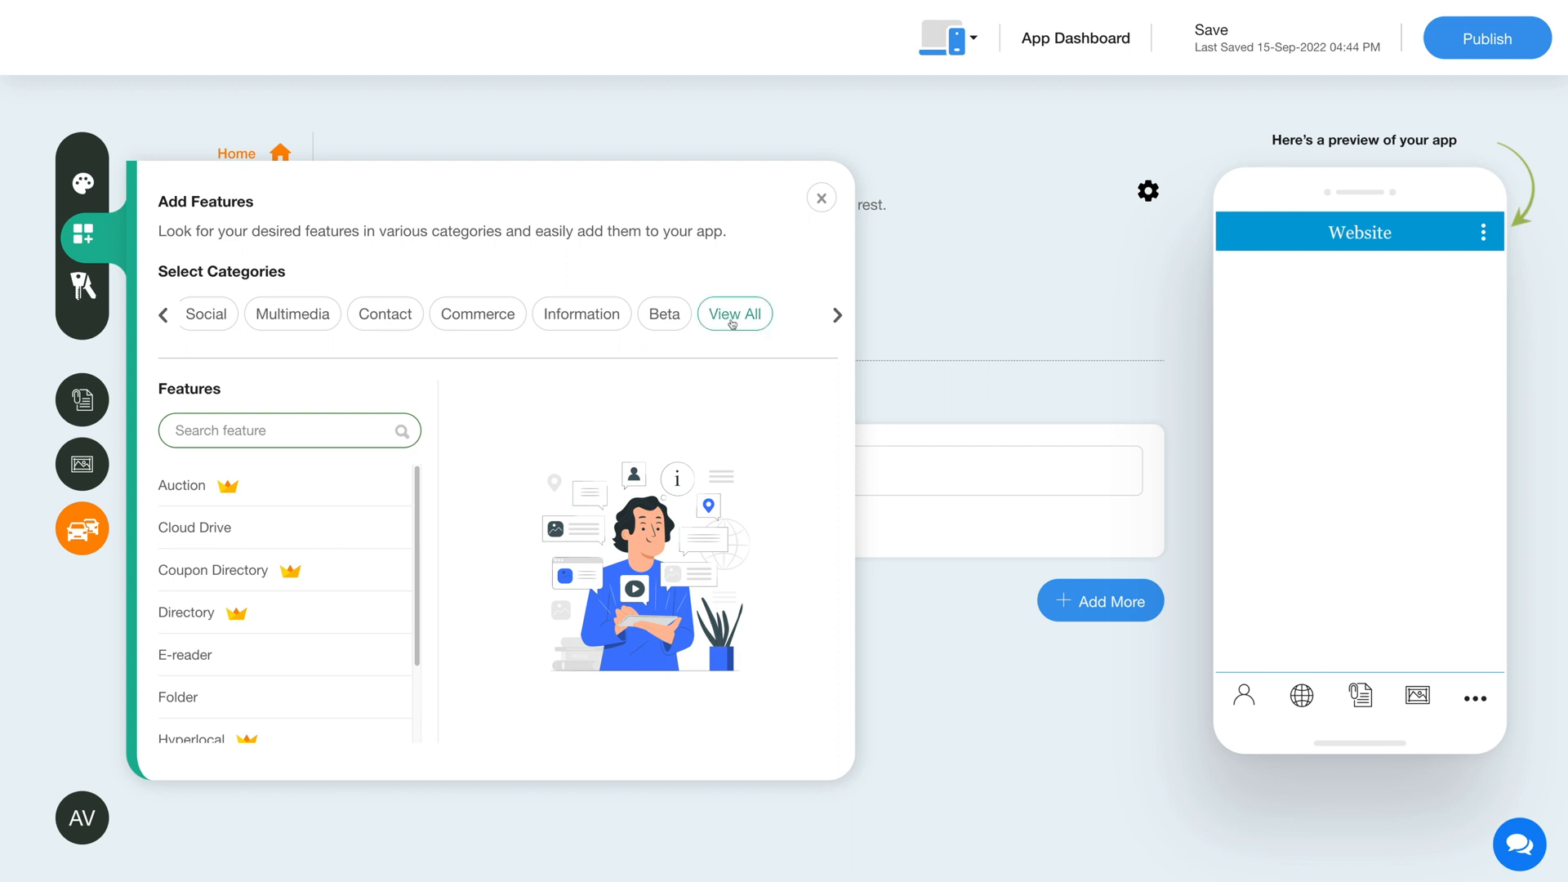
left_click(734, 314)
left_click(326, 430)
type("grocery")
left_click(391, 528)
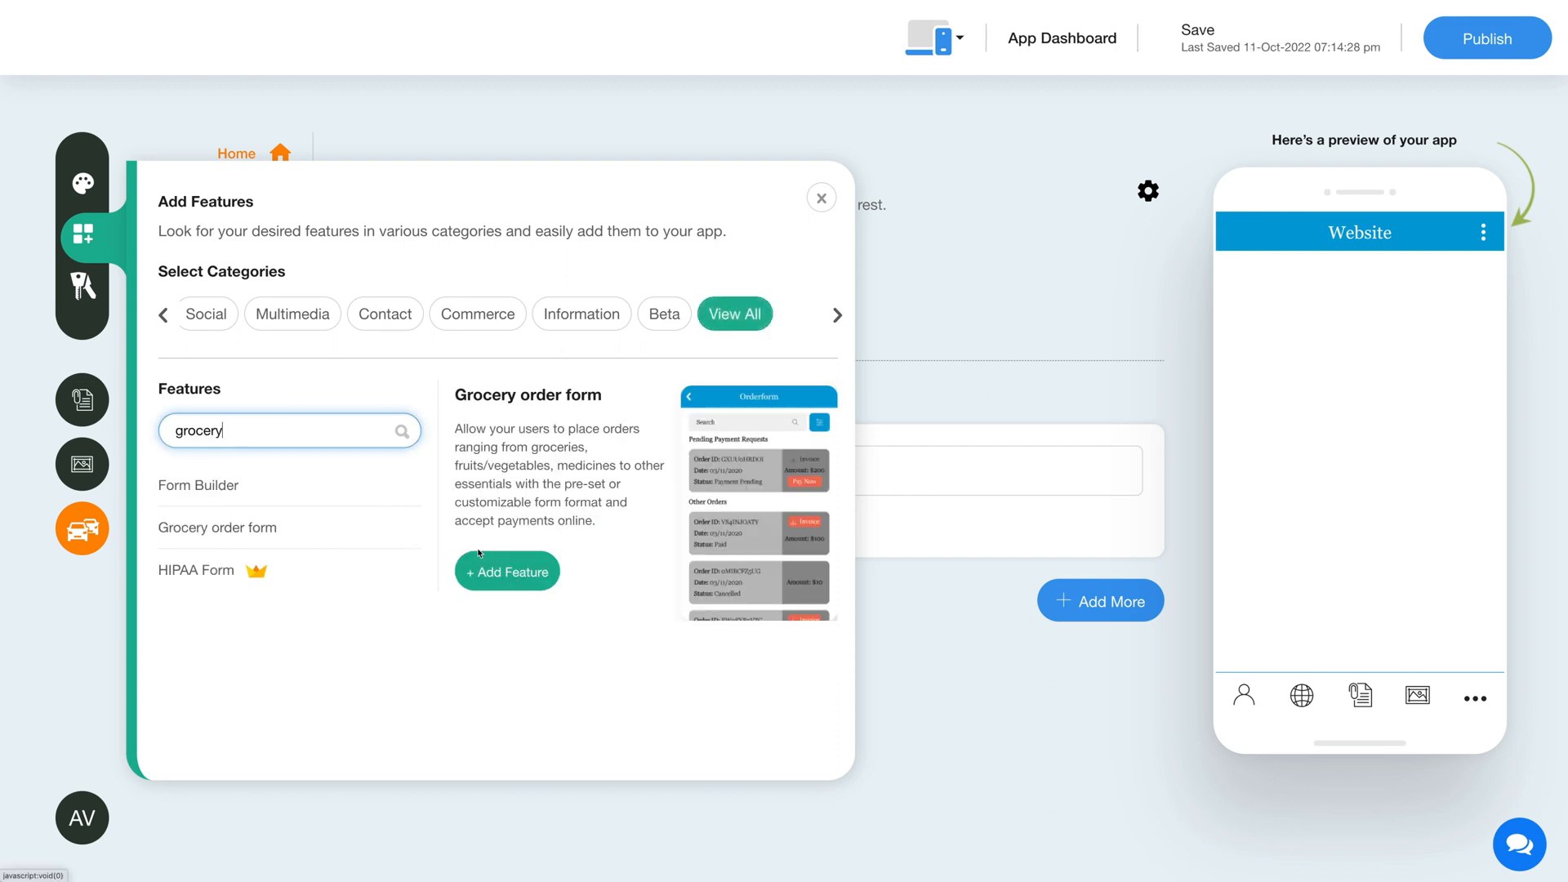
left_click(505, 581)
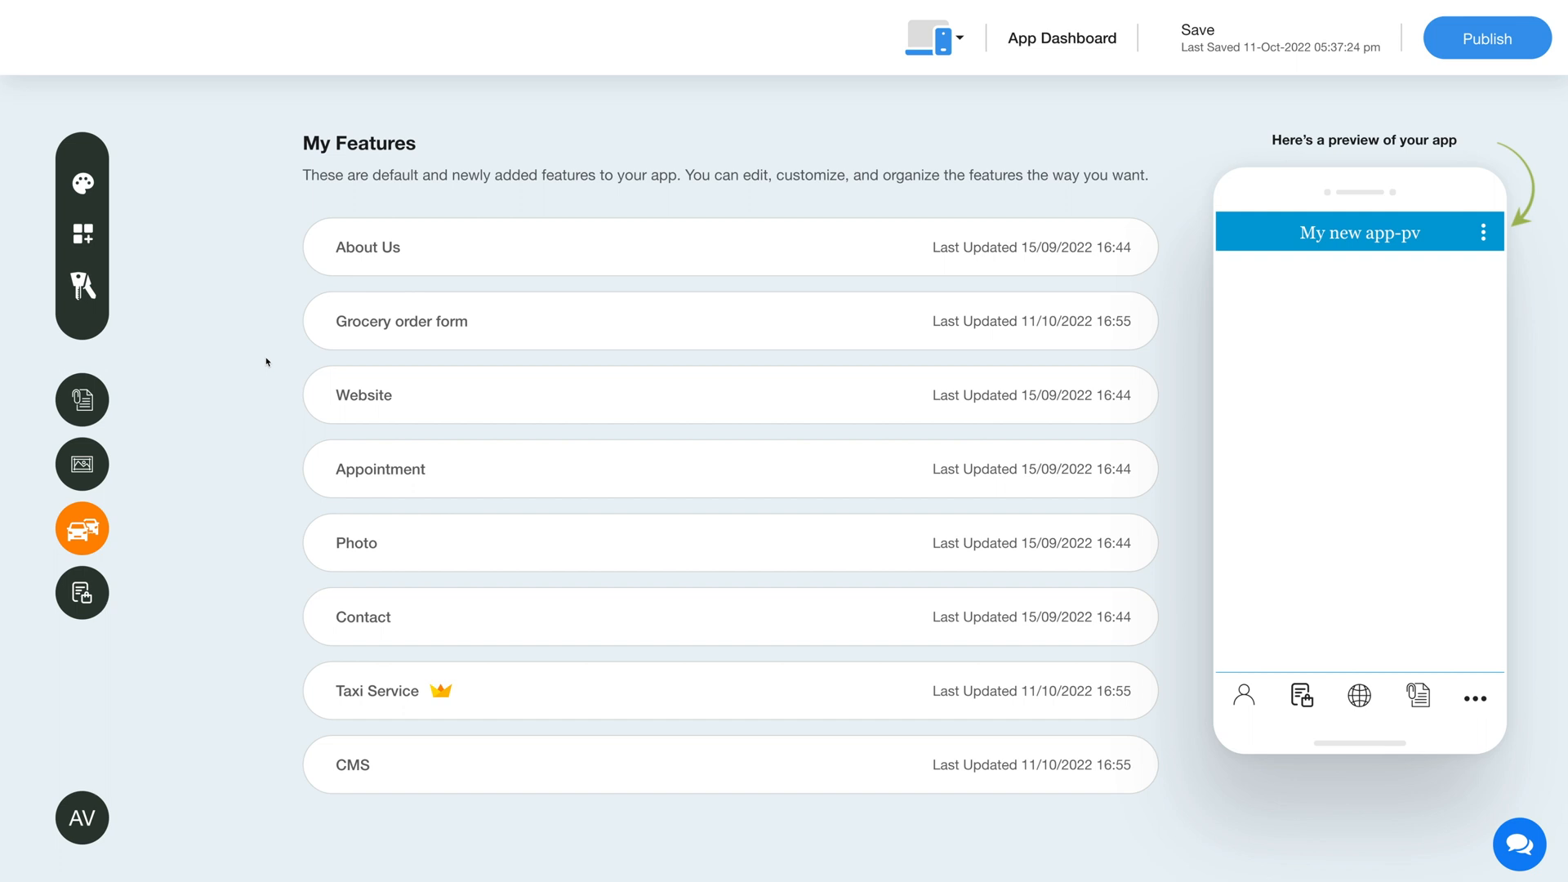
View the reordering options of the Grocery order form feature and open the feature for editing
mouse_move(543, 322)
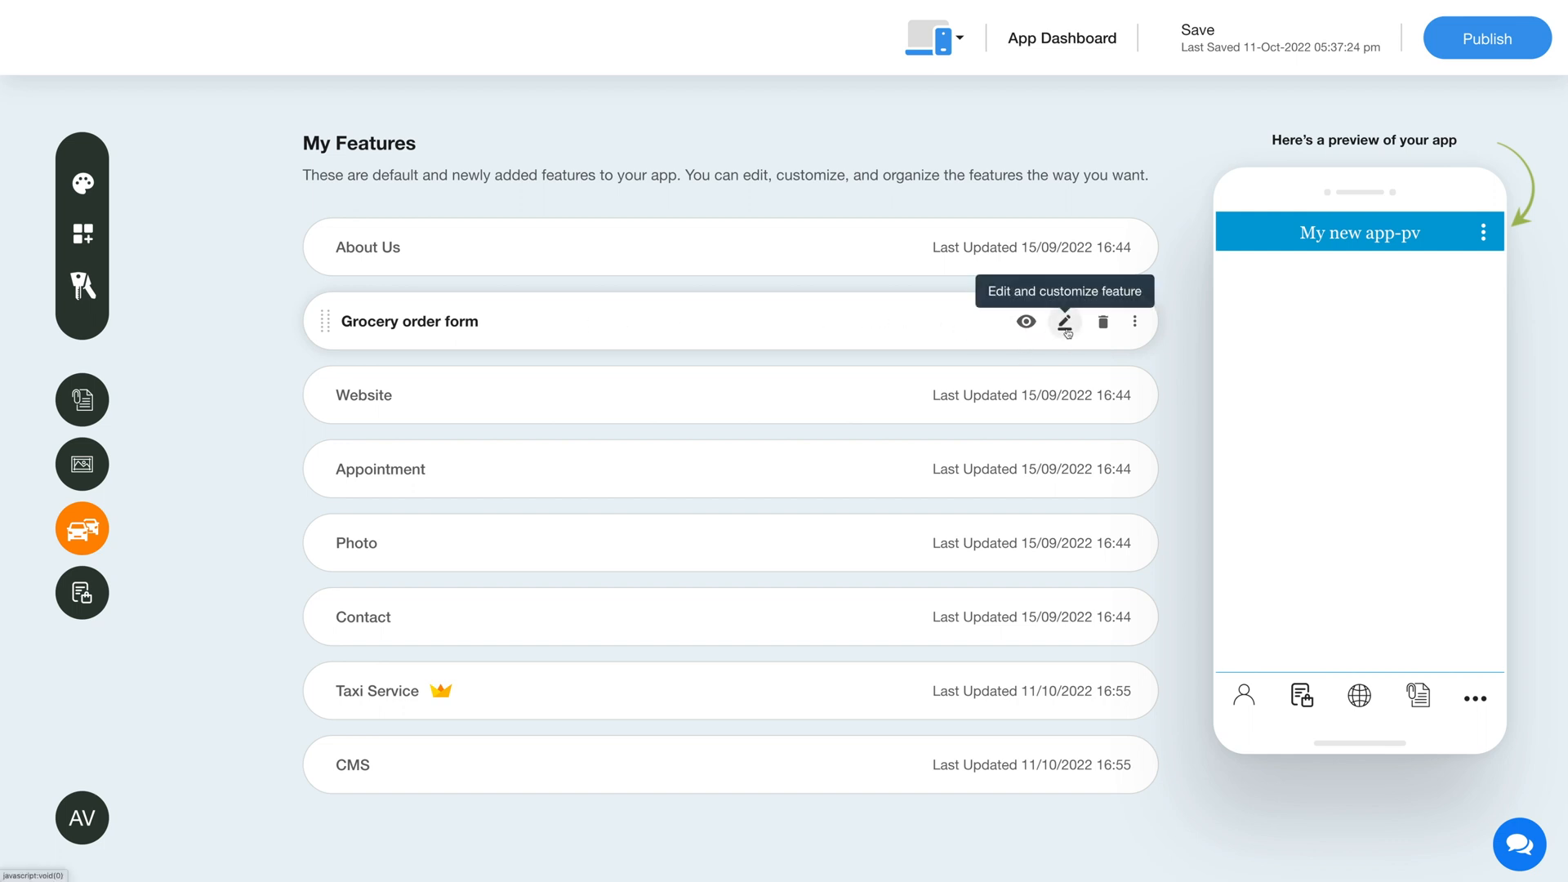
left_click(1134, 324)
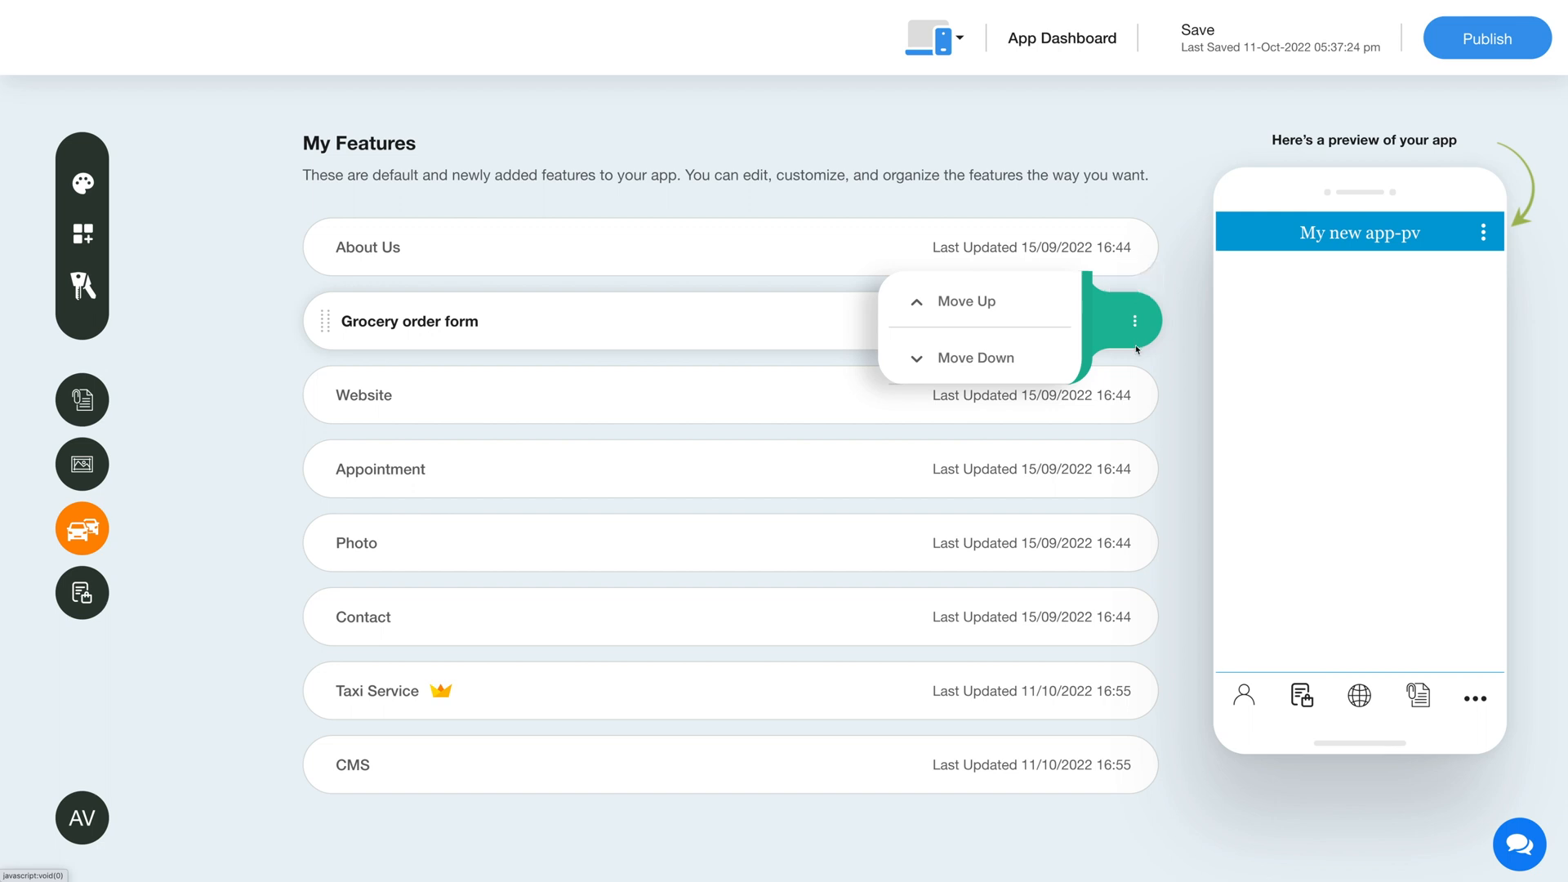
left_click(1139, 356)
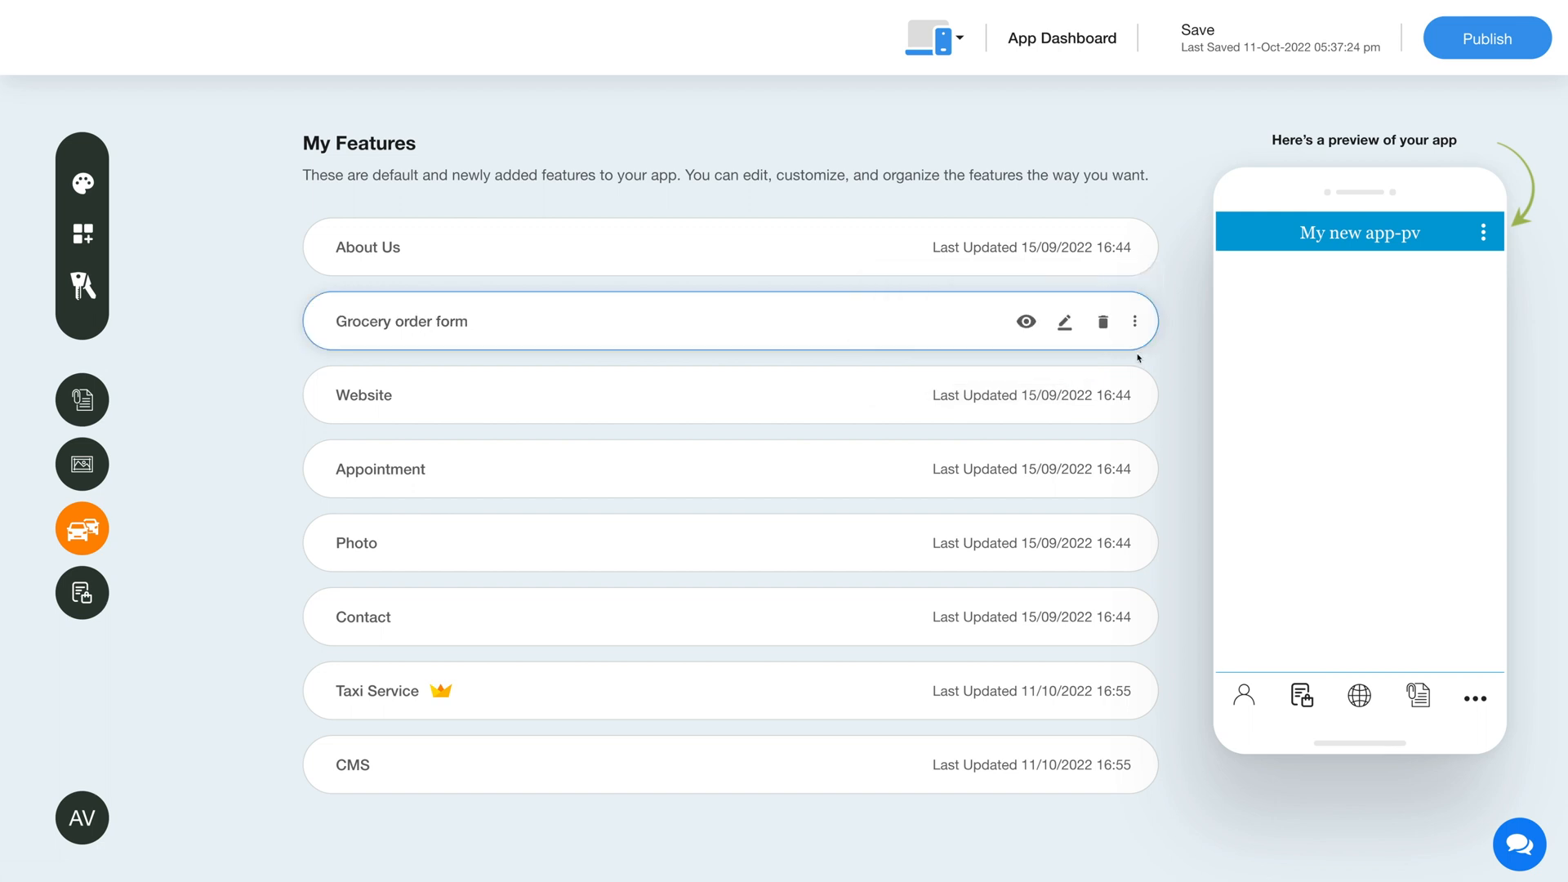
left_click(1065, 323)
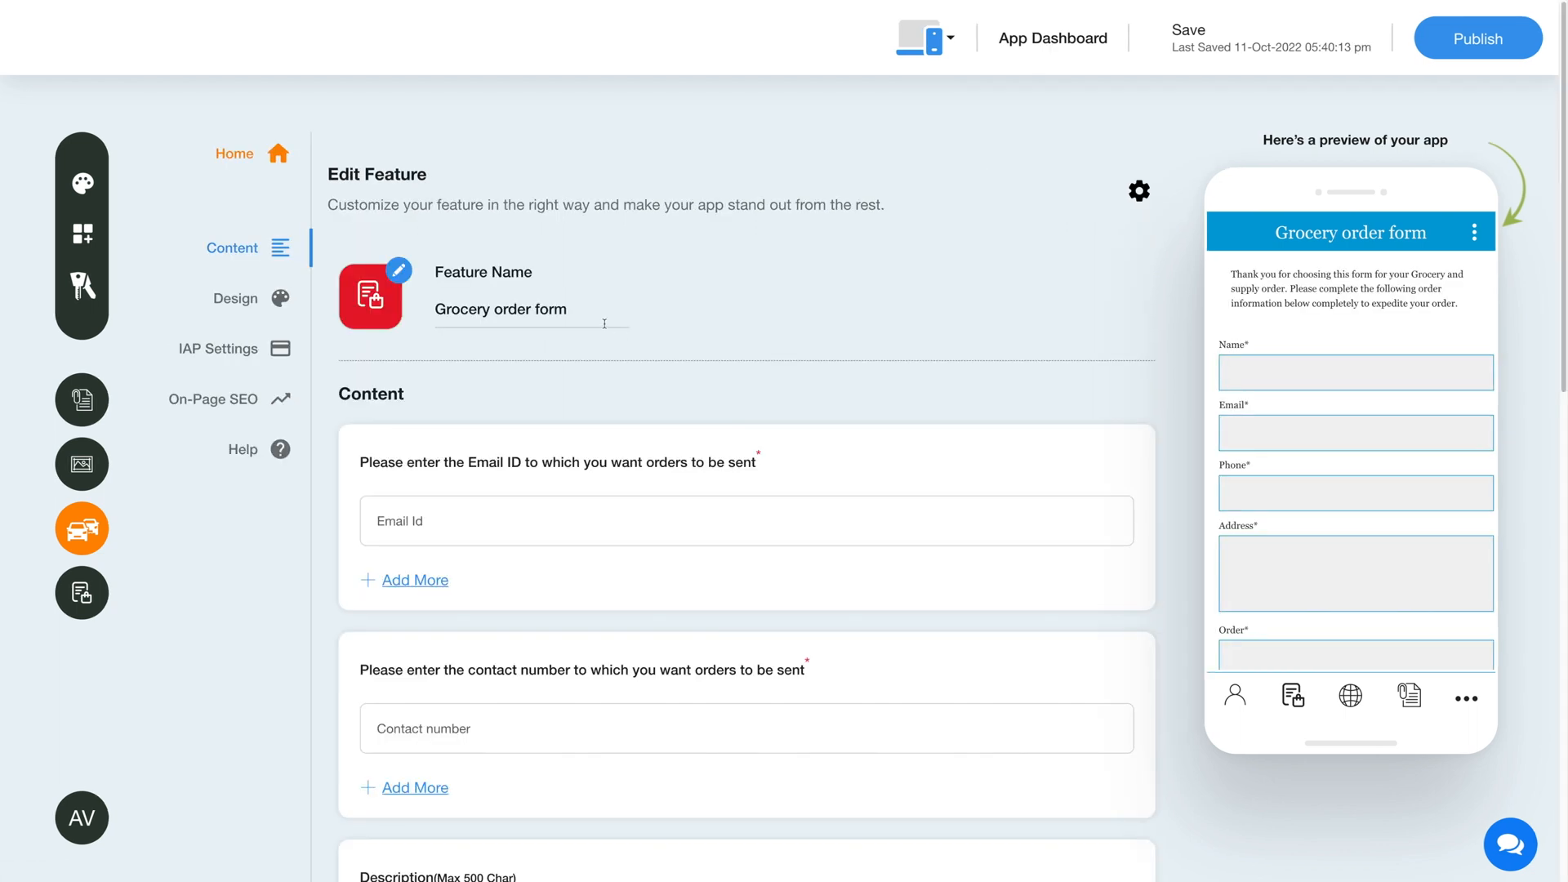
left_click(604, 324)
left_click(589, 352)
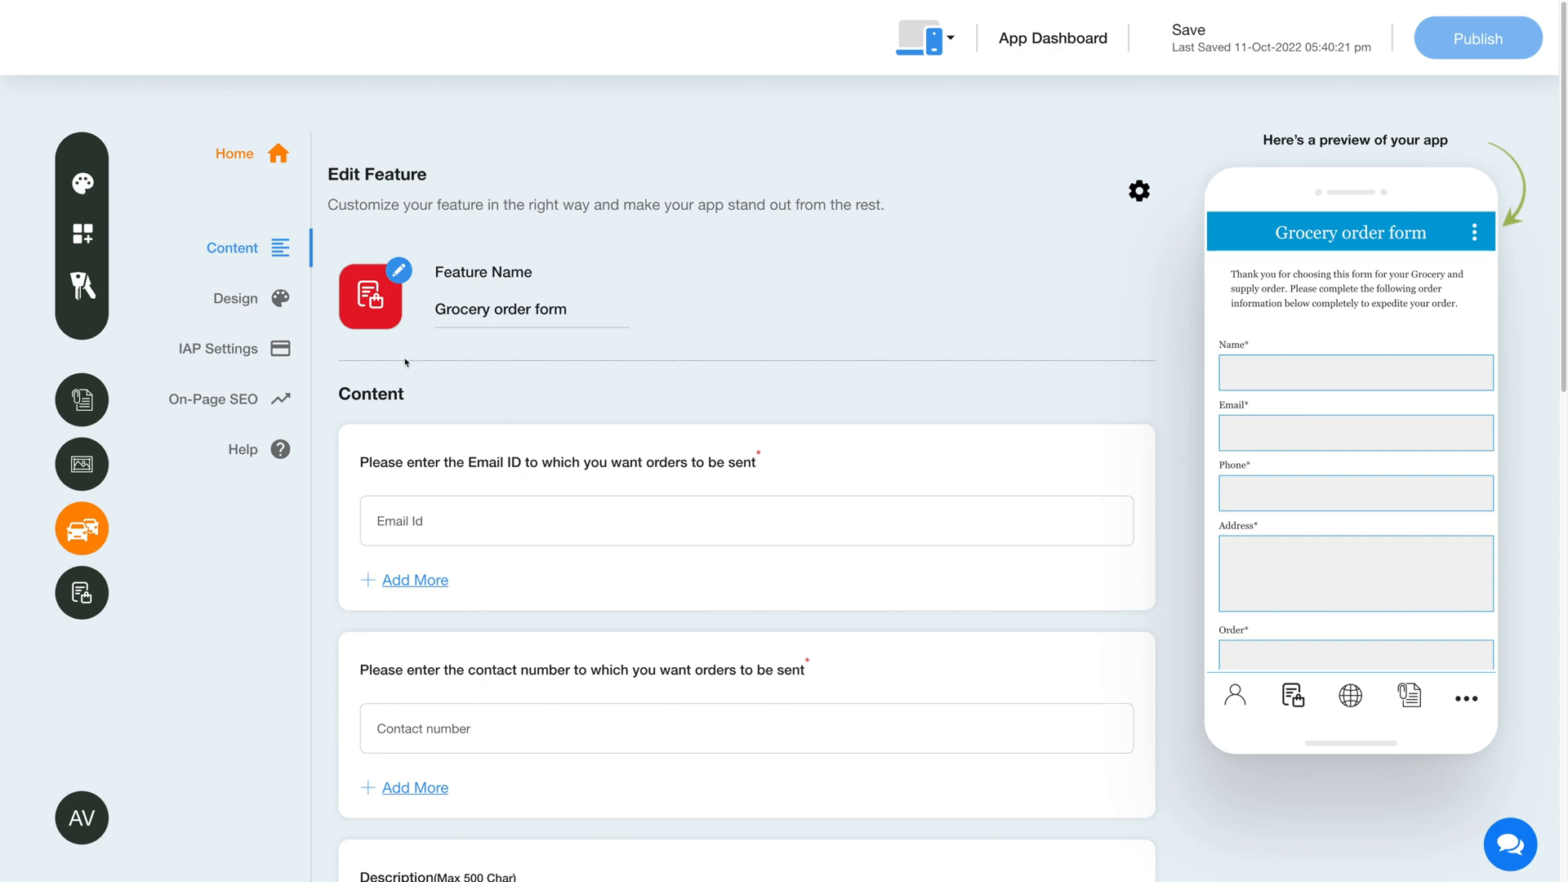
Look through the outline icon, image and custom icon upload options for the feature's icon without changing it
left_click(378, 318)
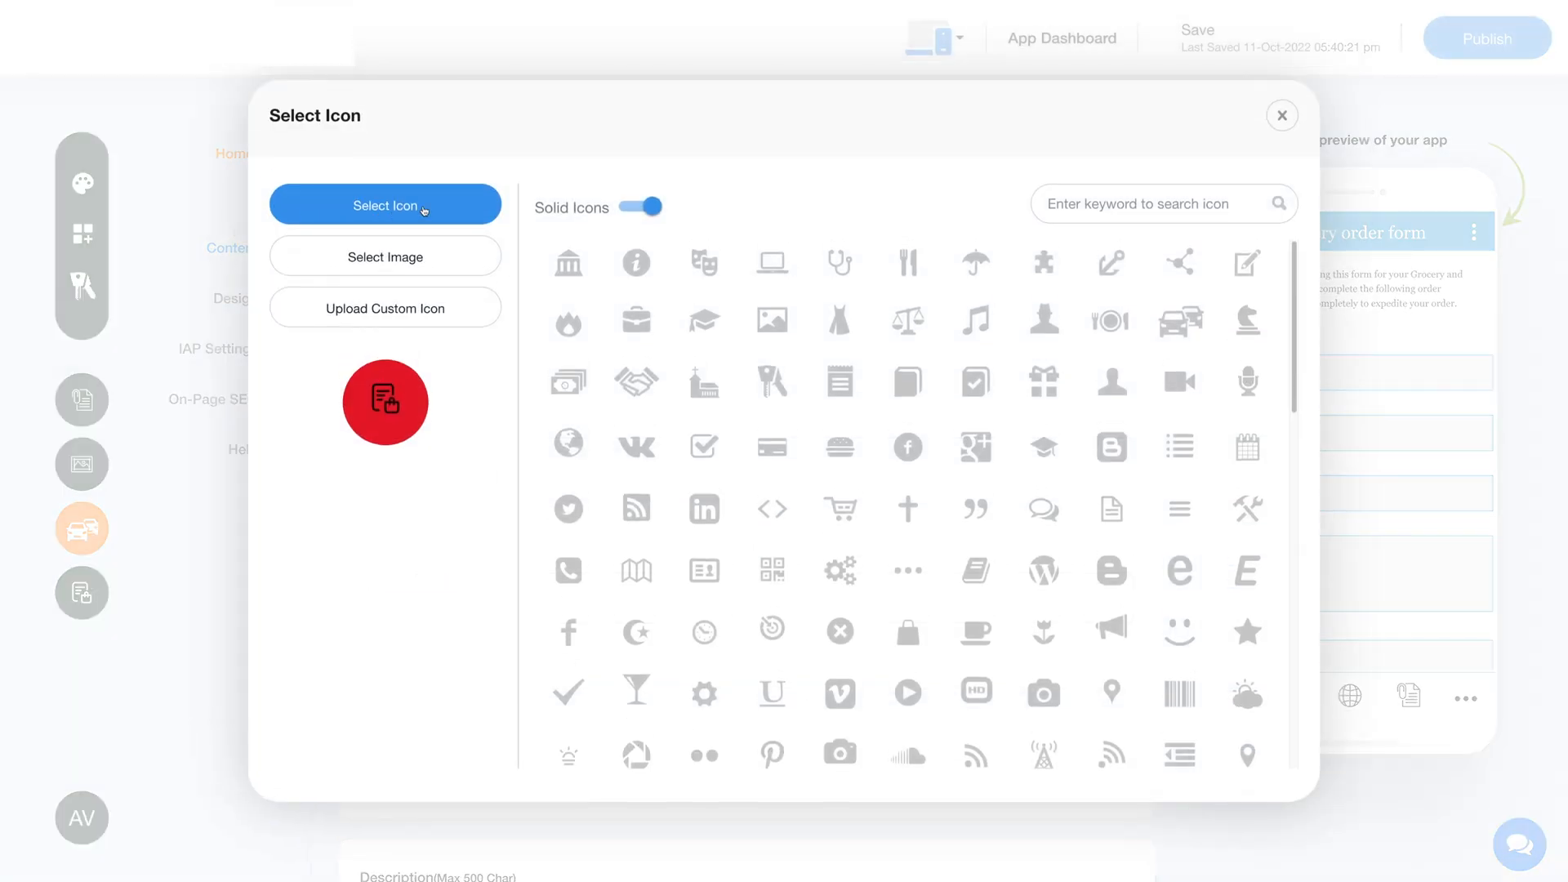
left_click(640, 207)
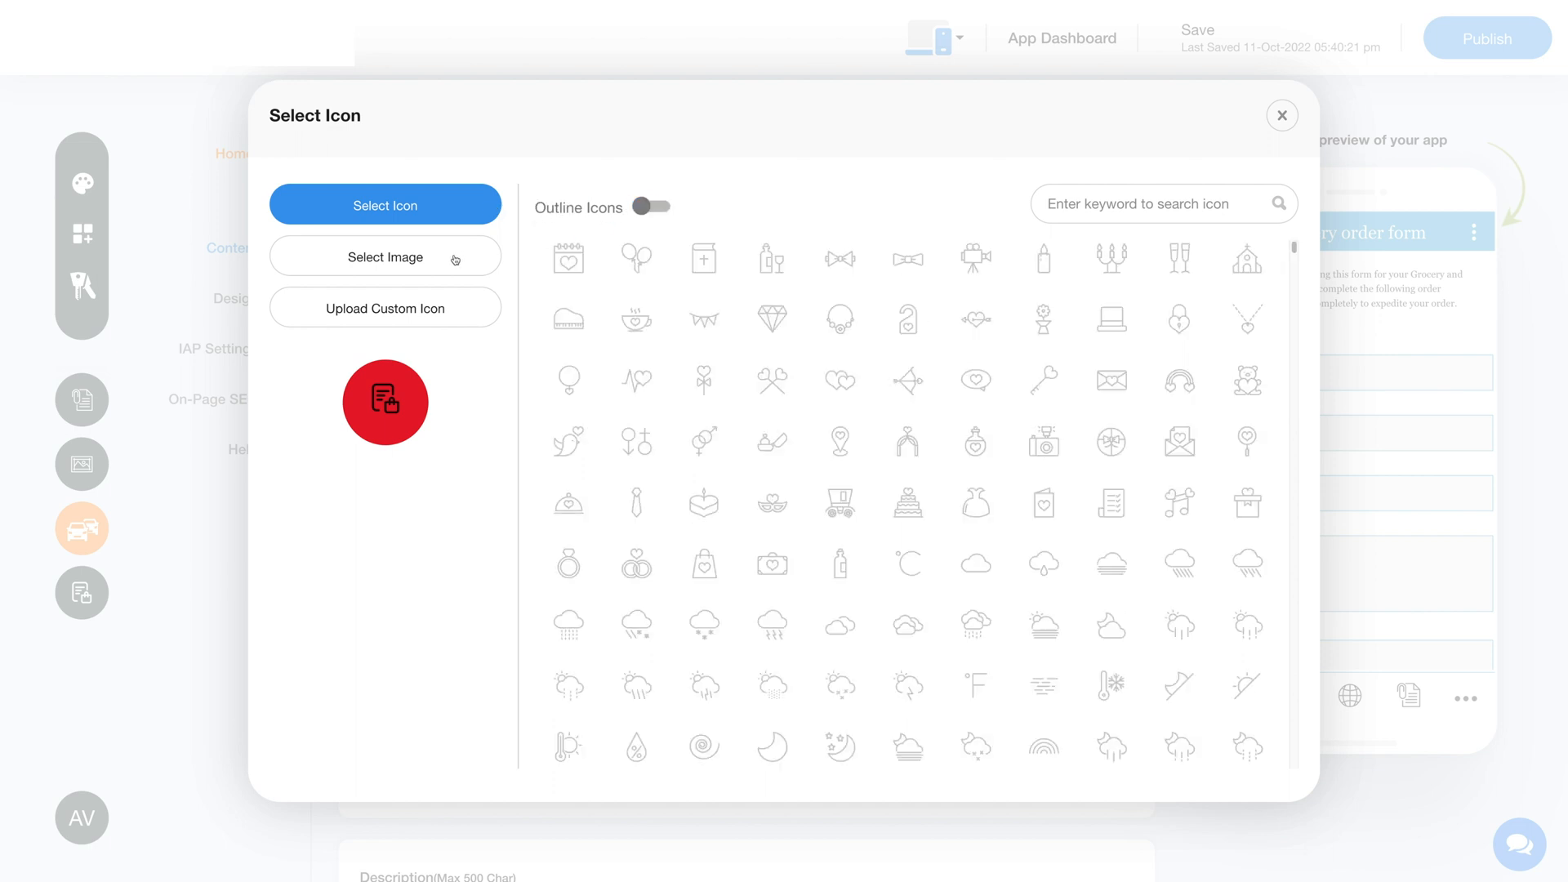
left_click(453, 260)
left_click(439, 342)
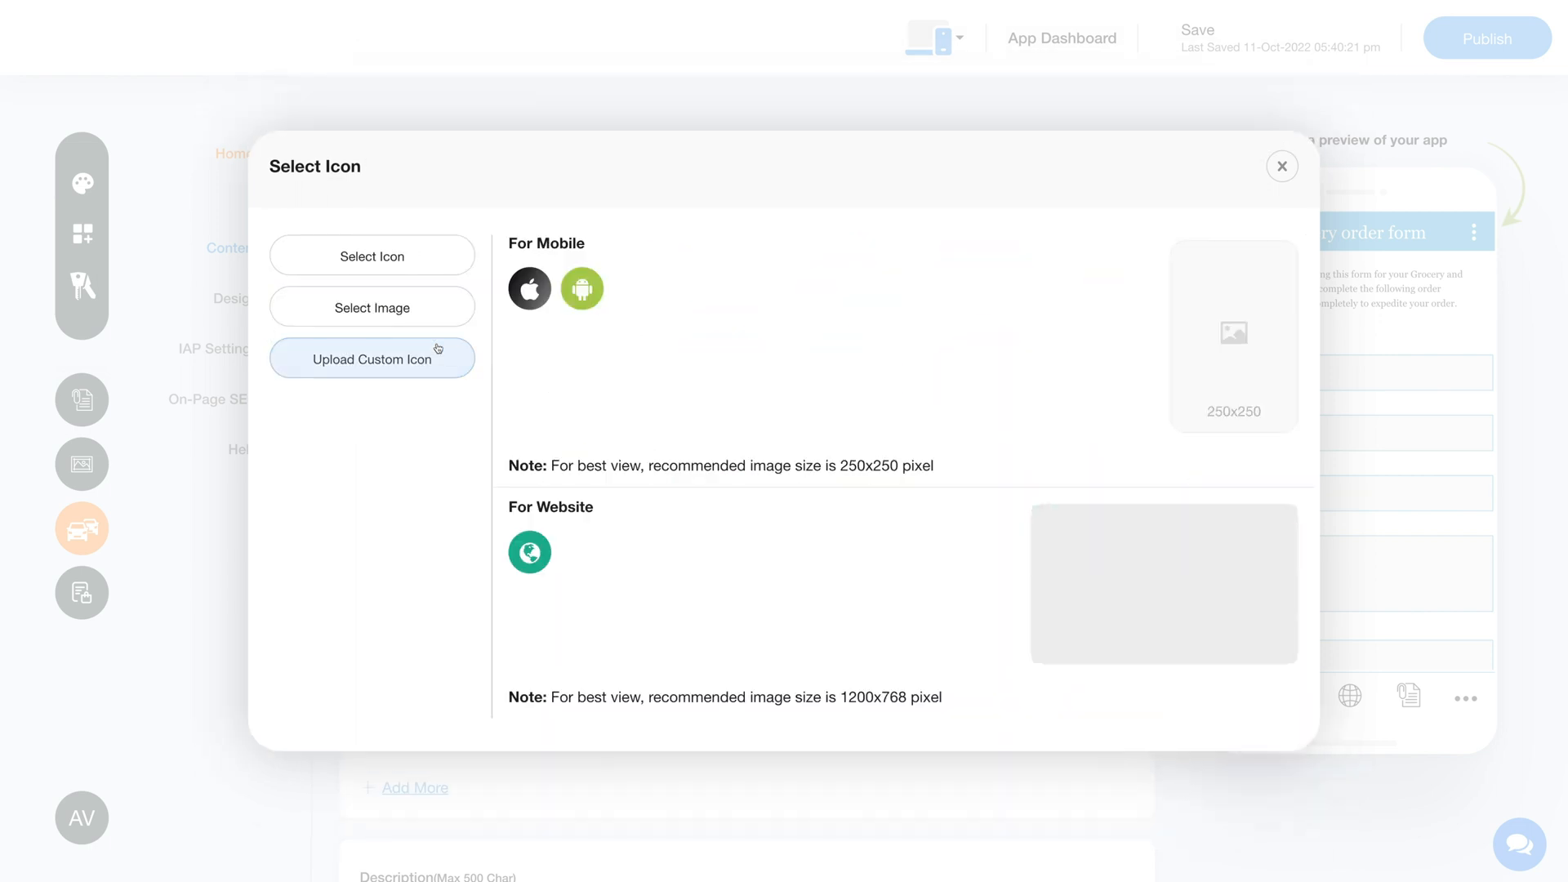
left_click(1282, 167)
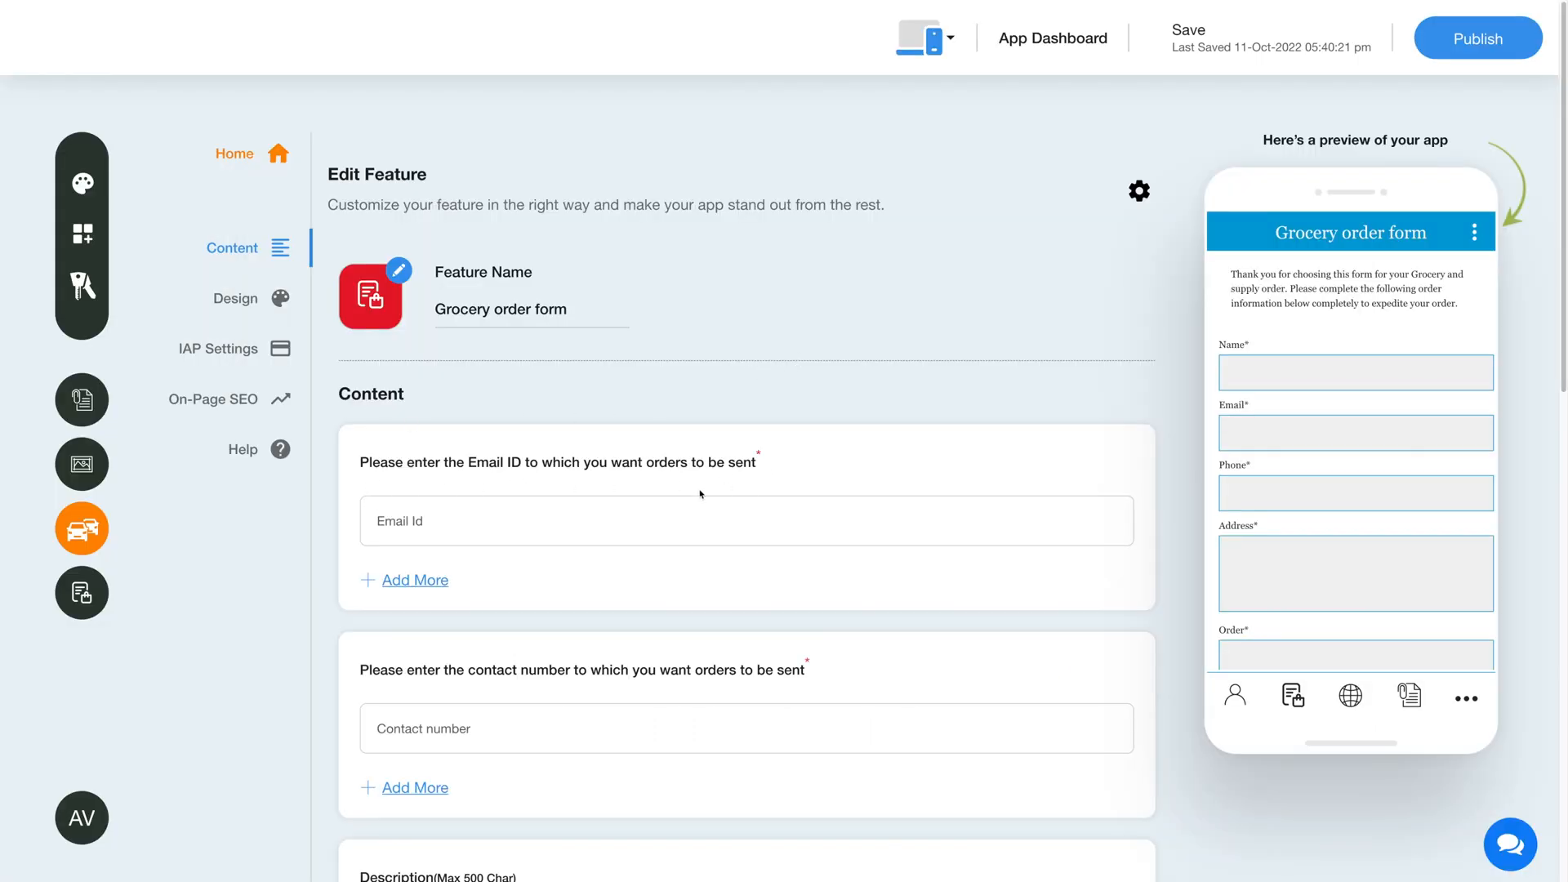
Enter the email address that receives orders, and remove the extra email field after trying to add one
left_click(418, 523)
key("ctrl+v")
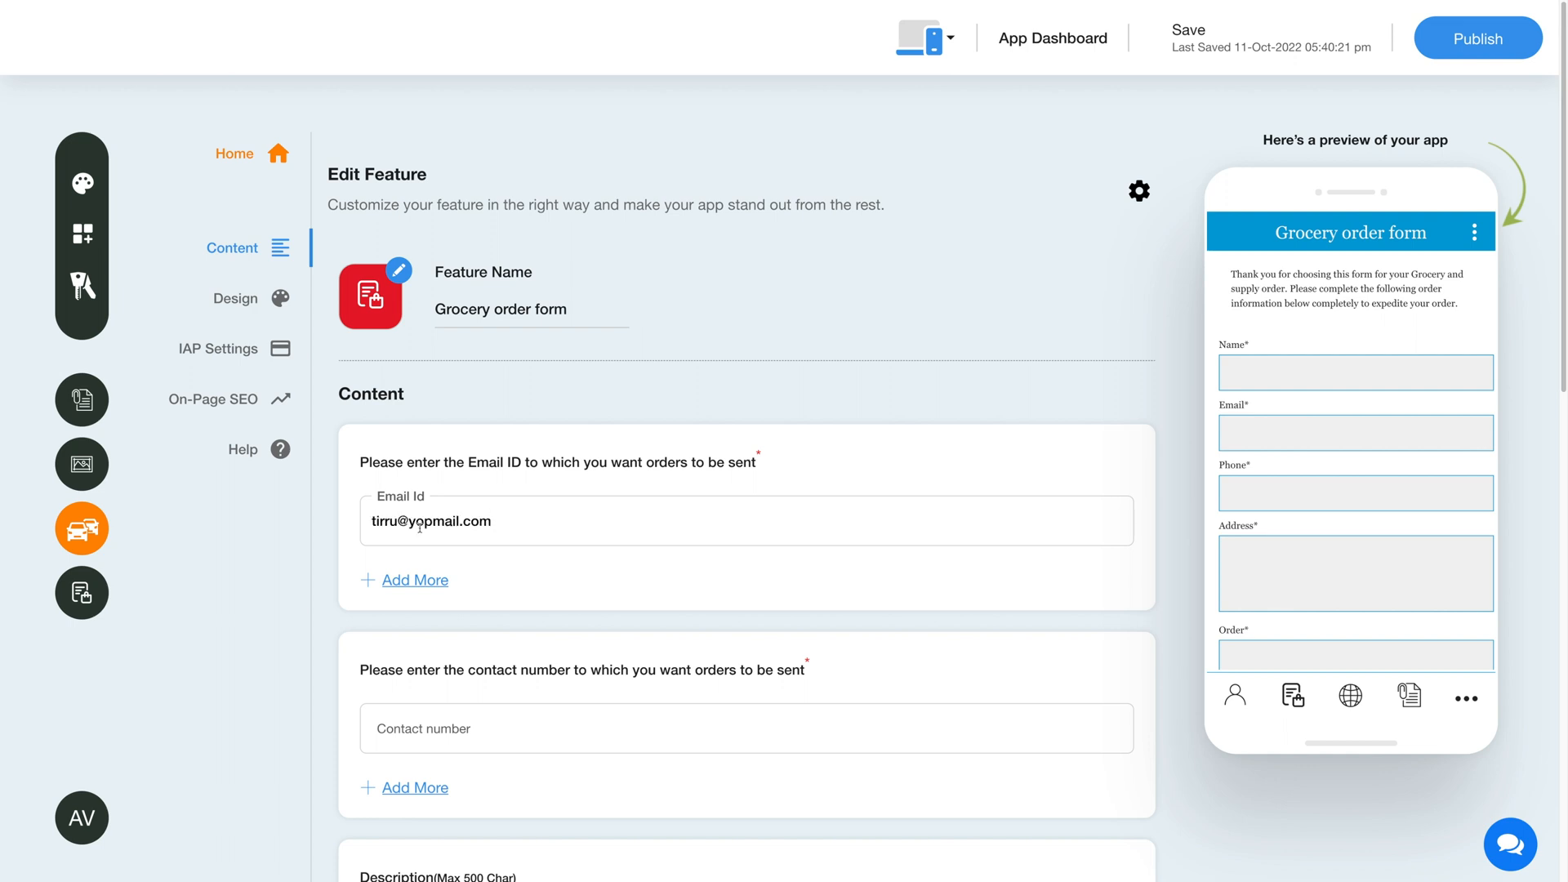
left_click(412, 583)
left_click(410, 595)
left_click(1078, 595)
Enter the contact number that receives orders, and remove the extra contact number field after adding it
scroll(756, 636, "down", 2)
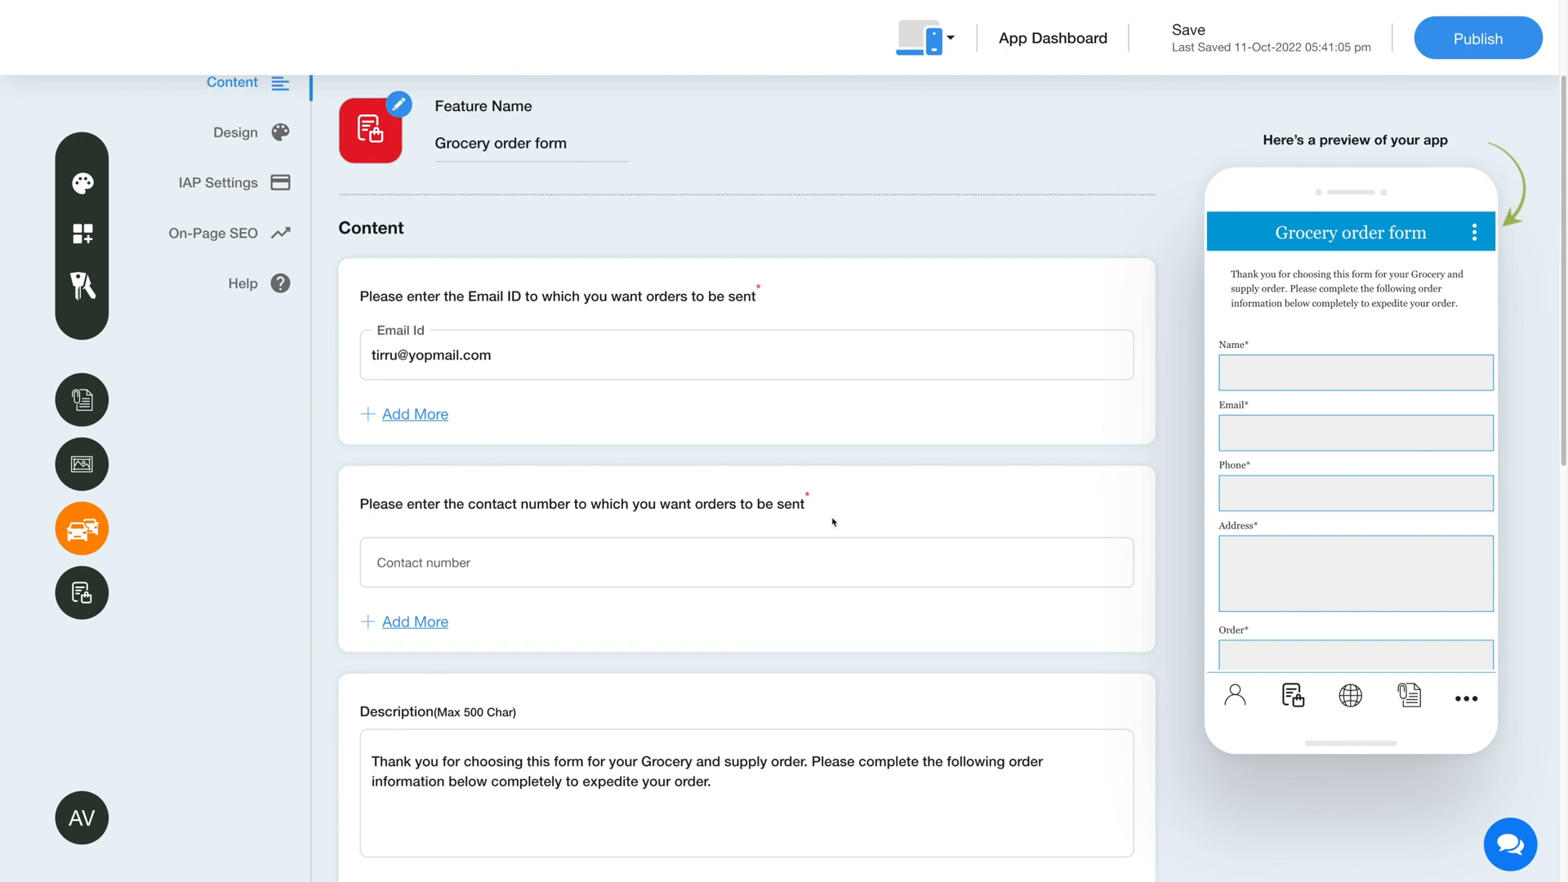
left_click(517, 569)
type("+9876543210")
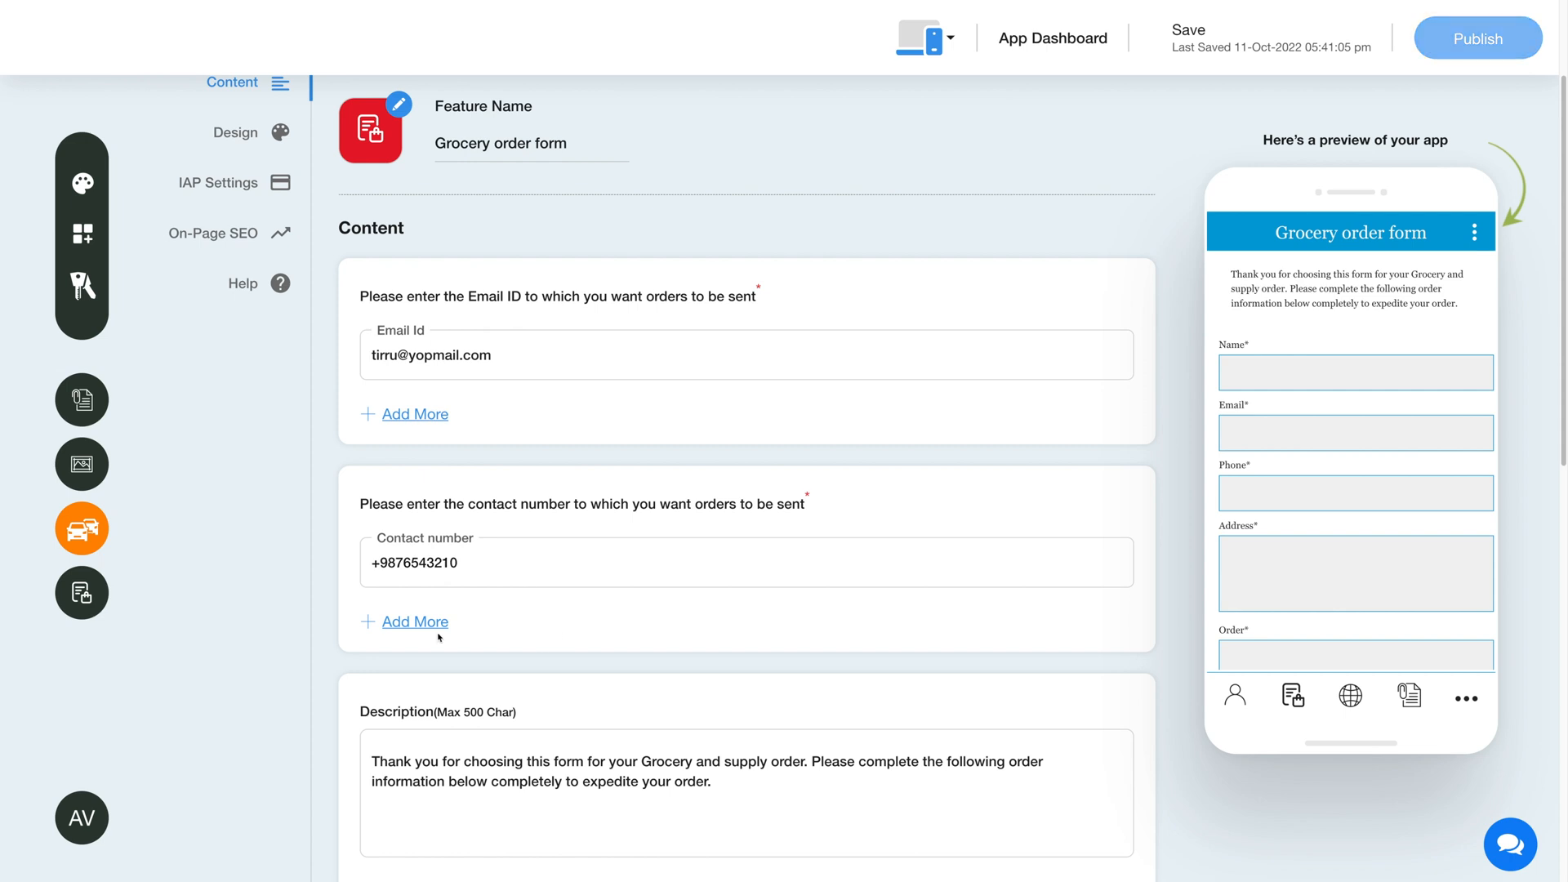
left_click(416, 625)
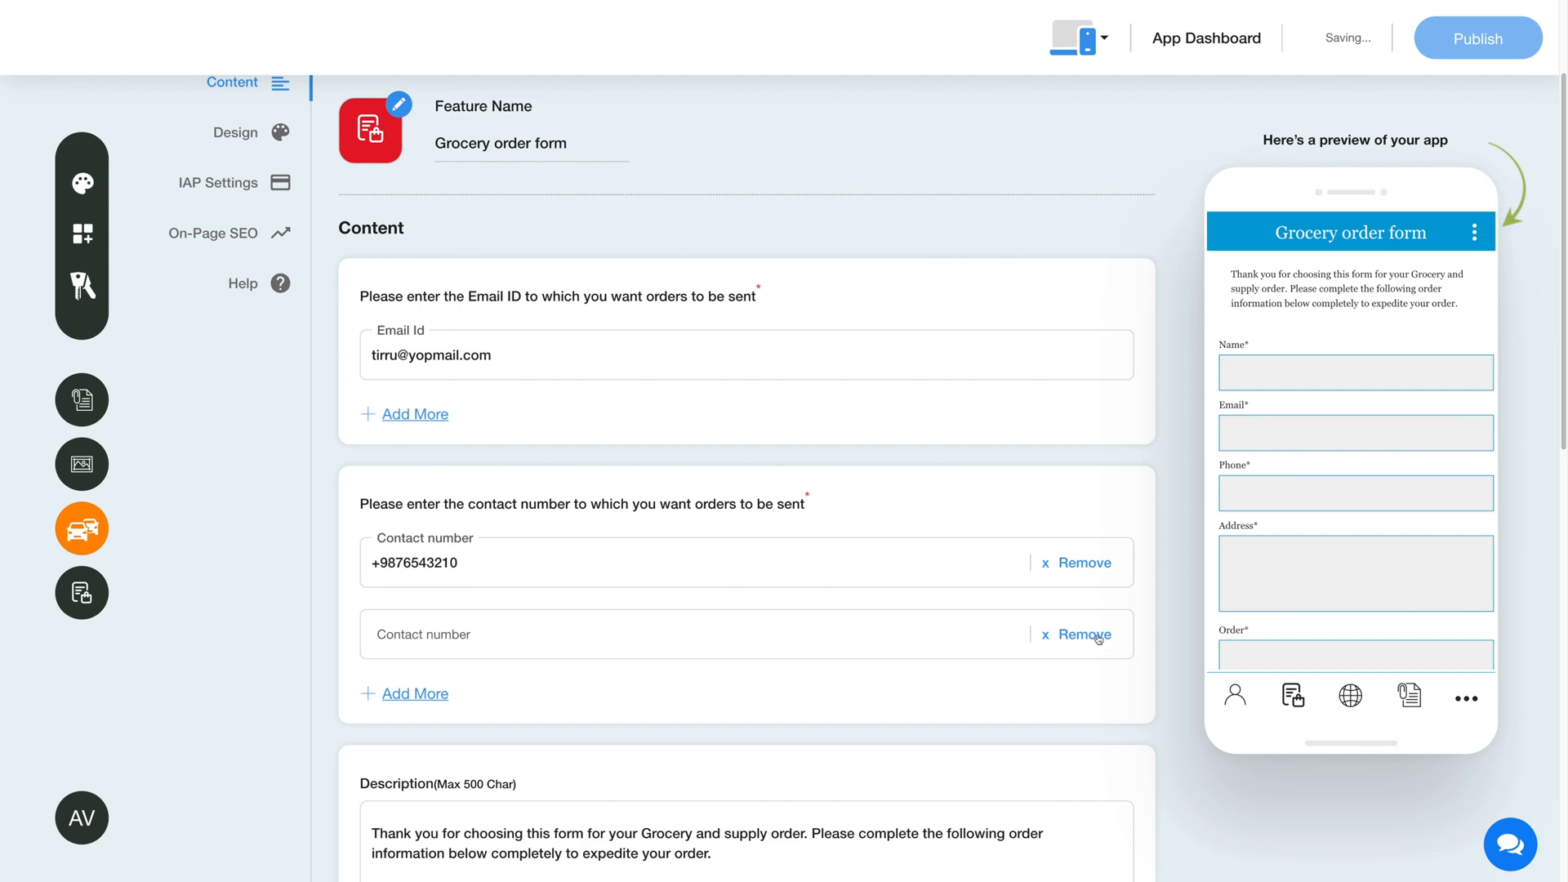
left_click(1085, 634)
Examine the form's description, header image upload area and list of additional fields
scroll(613, 639, "down", 3)
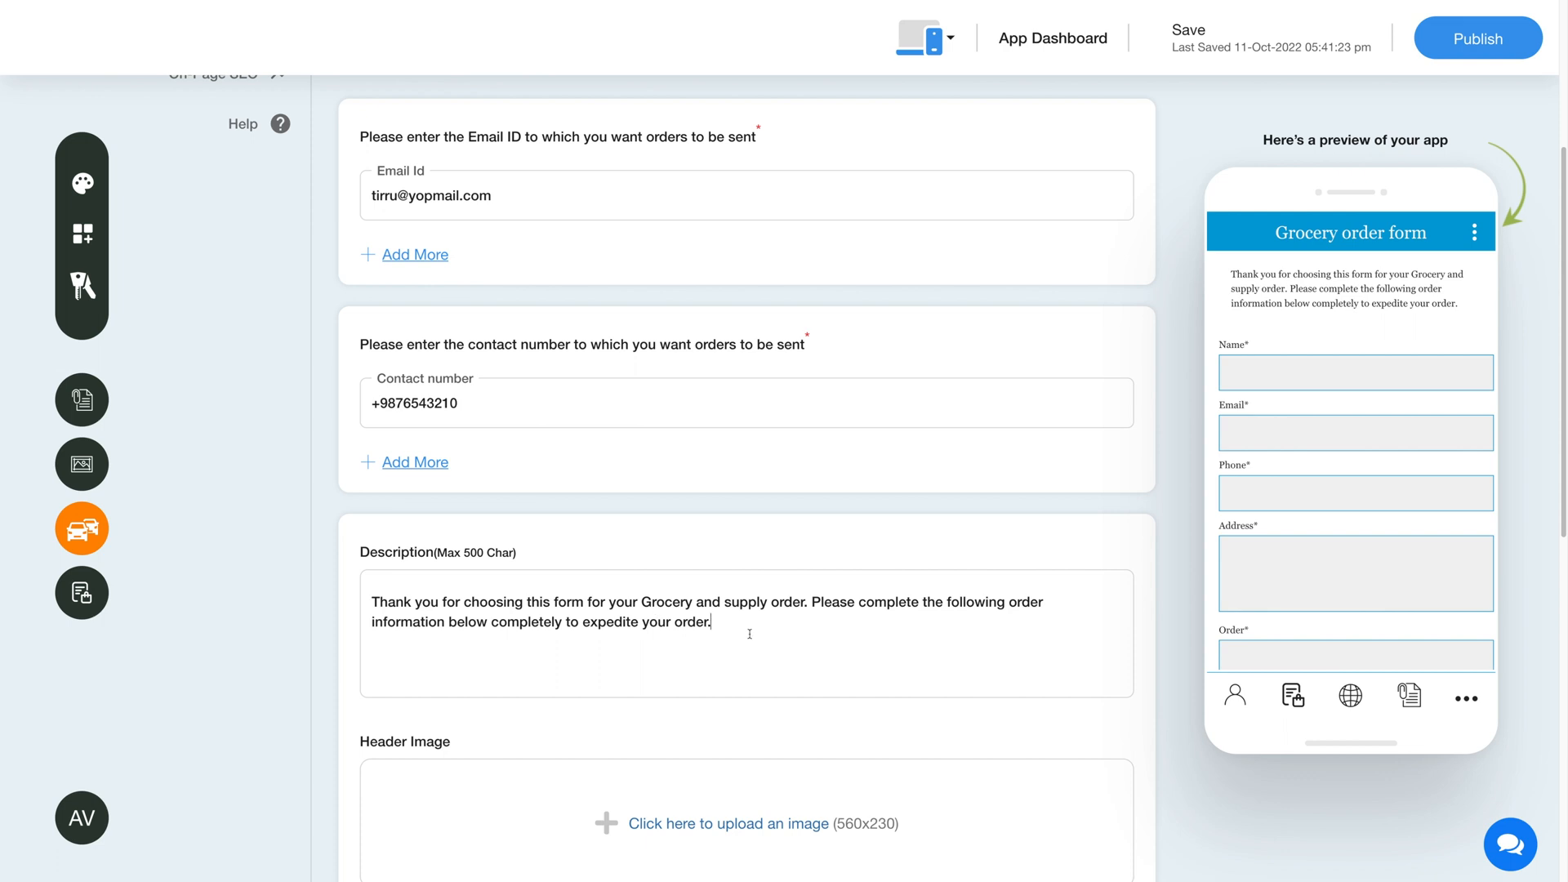
scroll(749, 647, "down", 1)
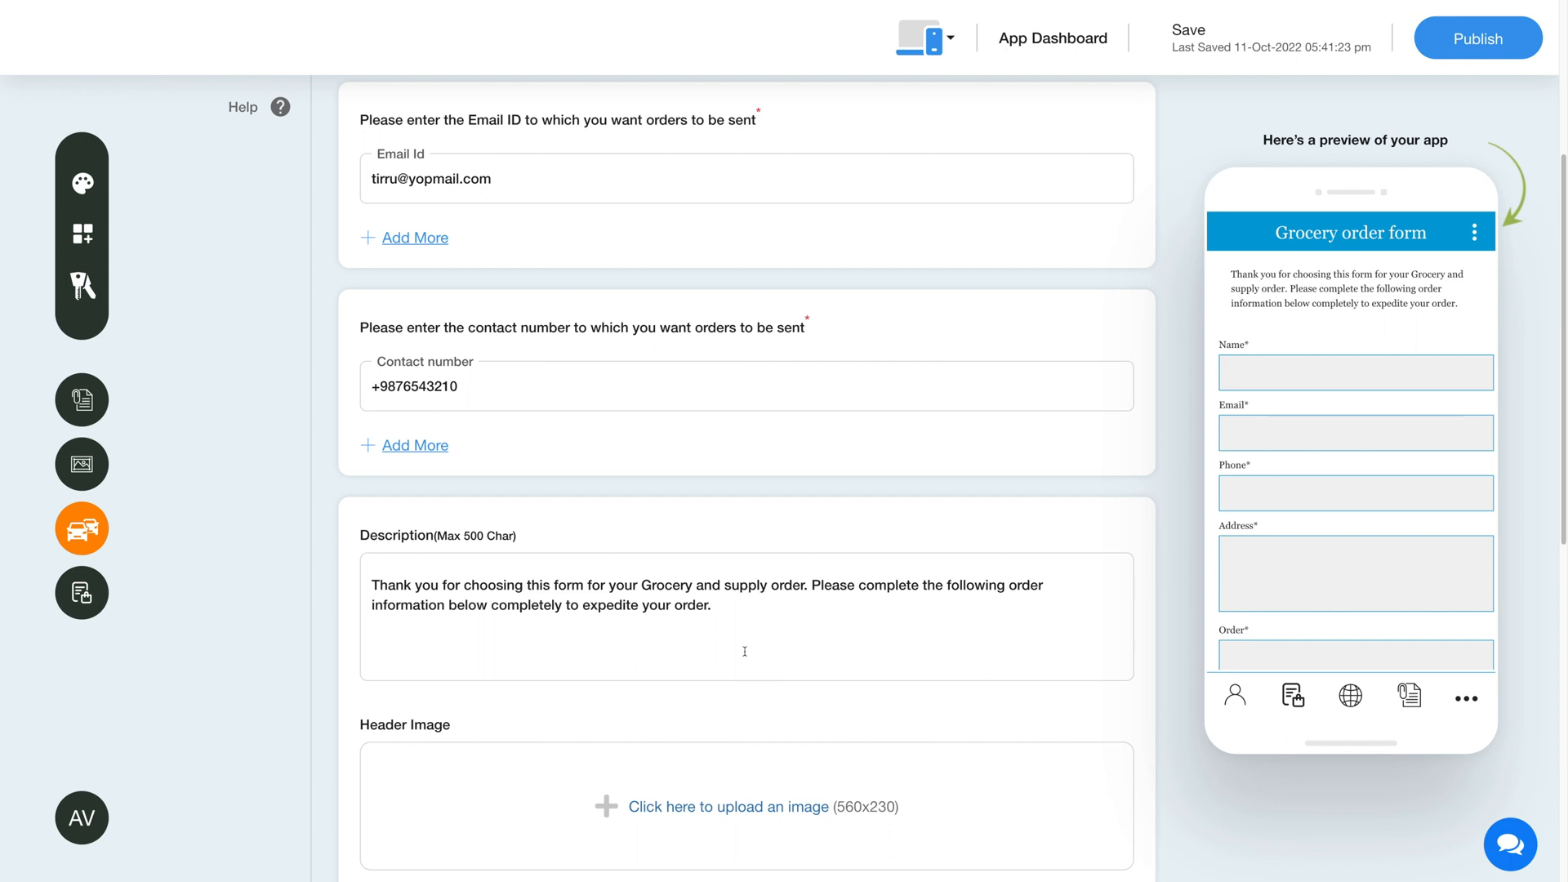
scroll(745, 651, "down", 5)
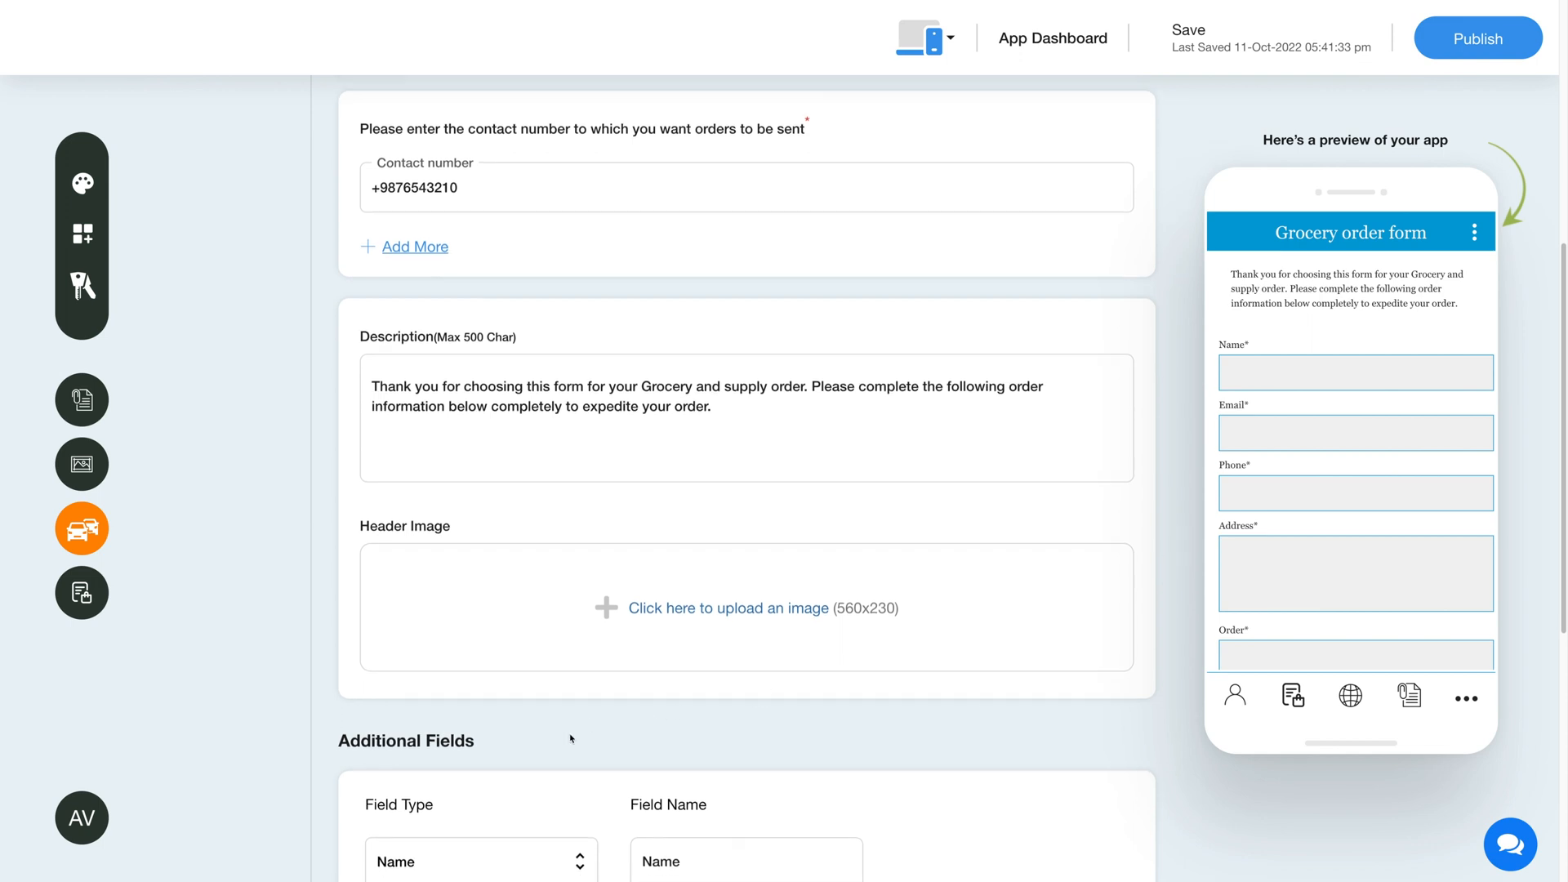
scroll(571, 743, "down", 3)
scroll(571, 742, "down", 2)
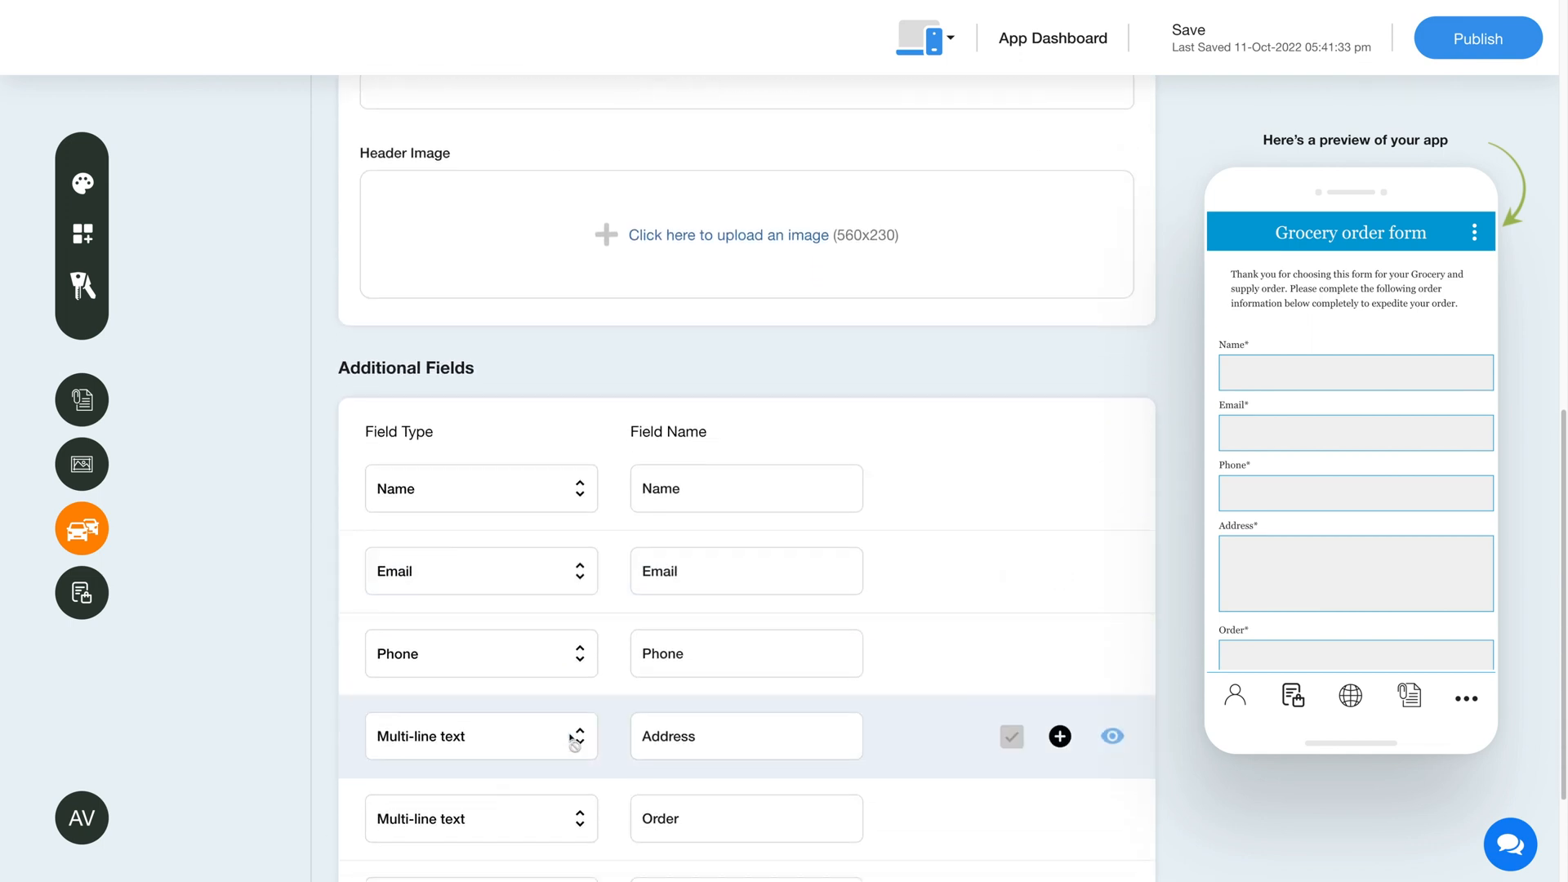
scroll(392, 359, "down", 1)
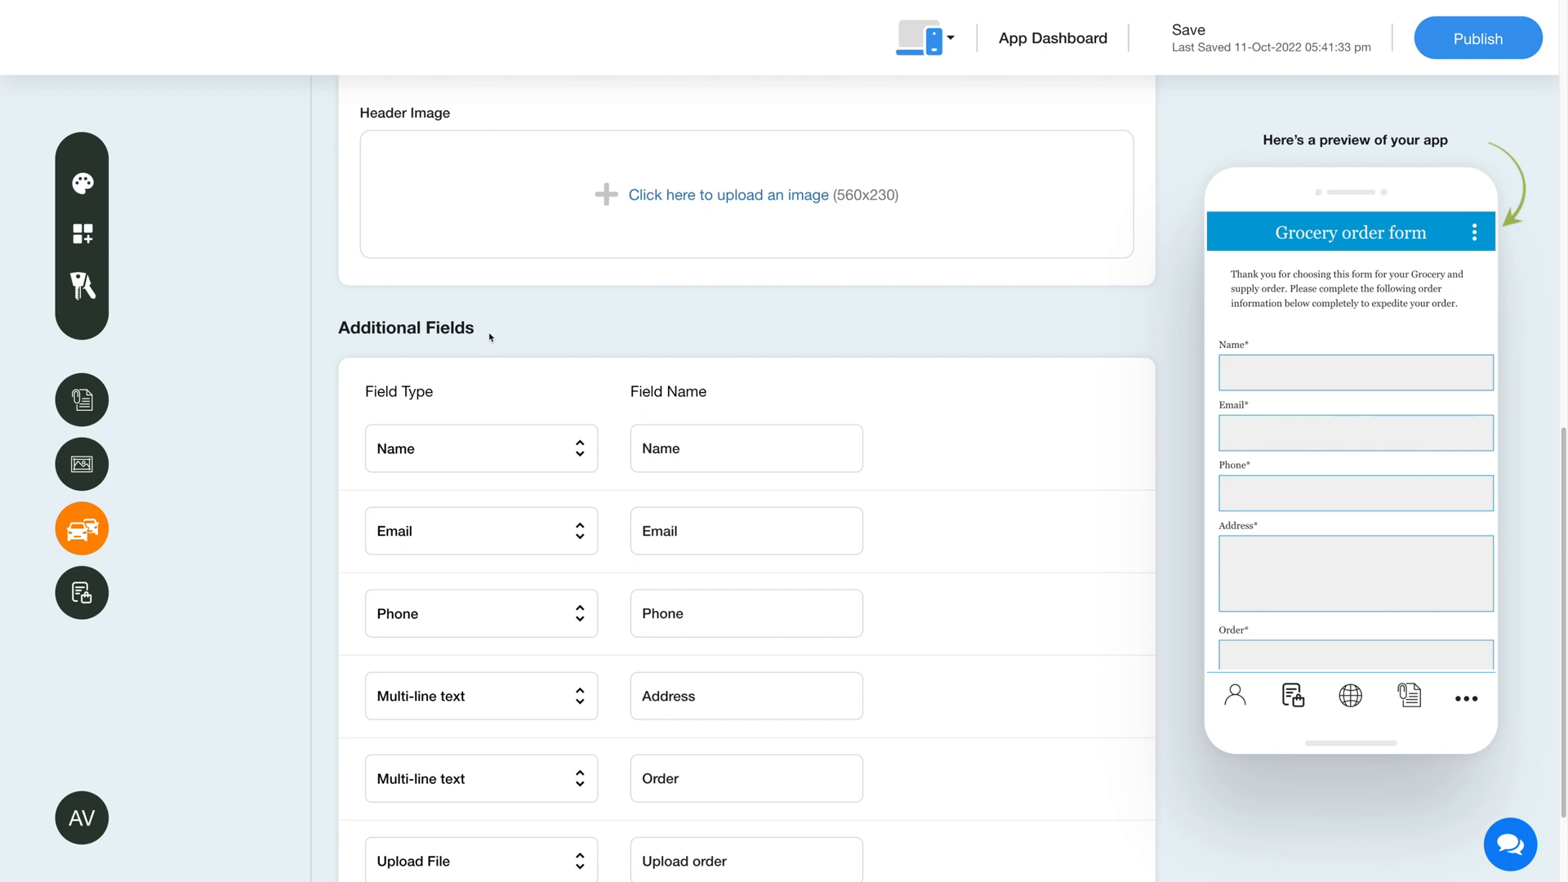
scroll(490, 337, "down", 1)
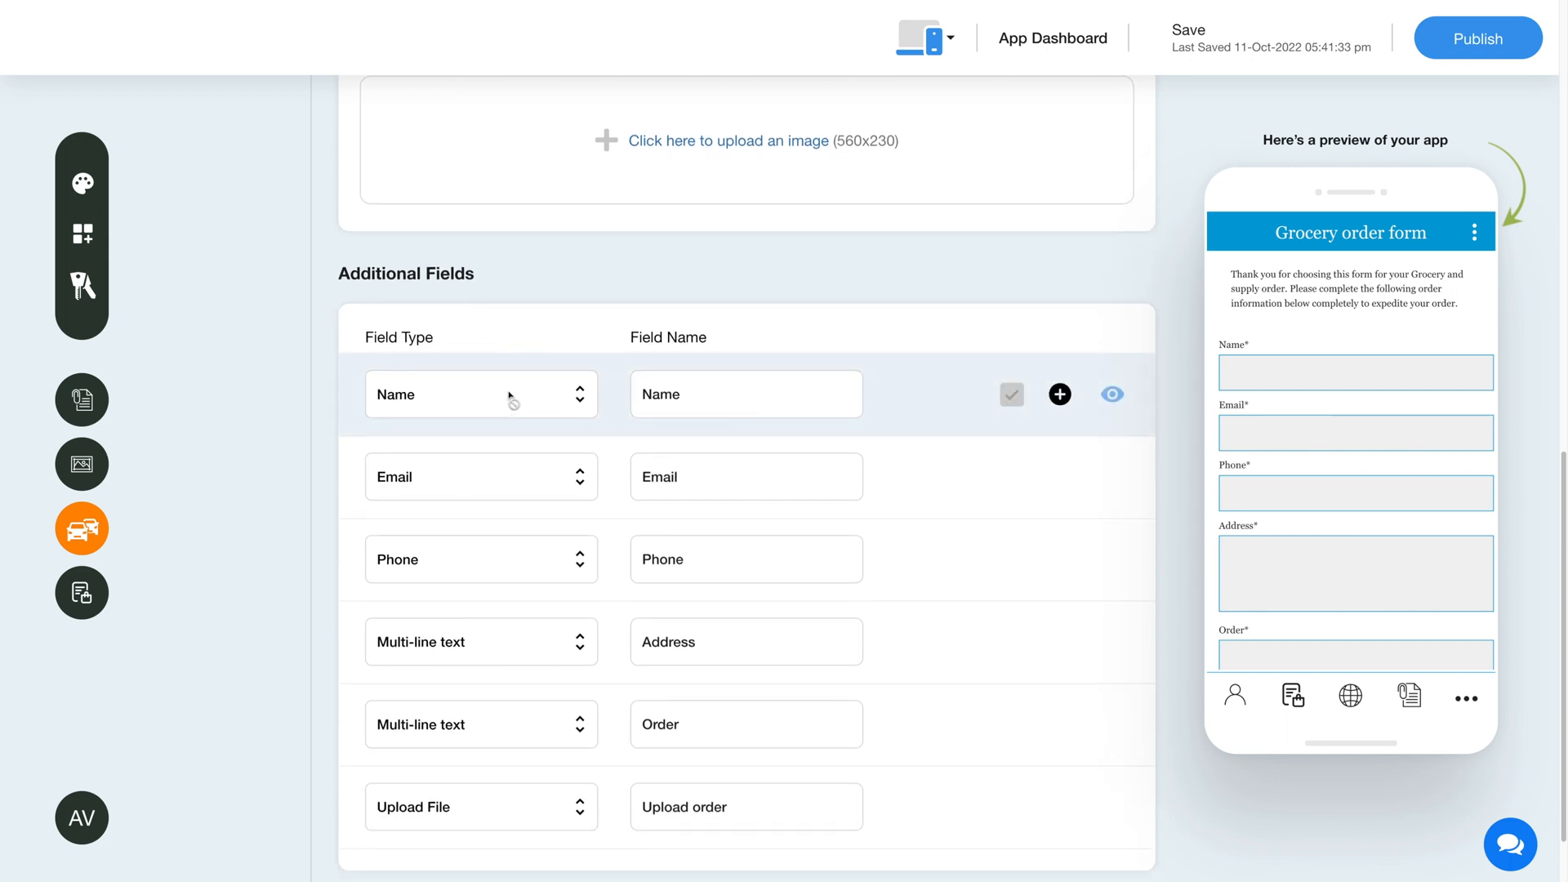
Replace the field name of the Name-type entry in the additional fields with a person's first name
left_click(705, 397)
key("ctrl+a")
type("Priya")
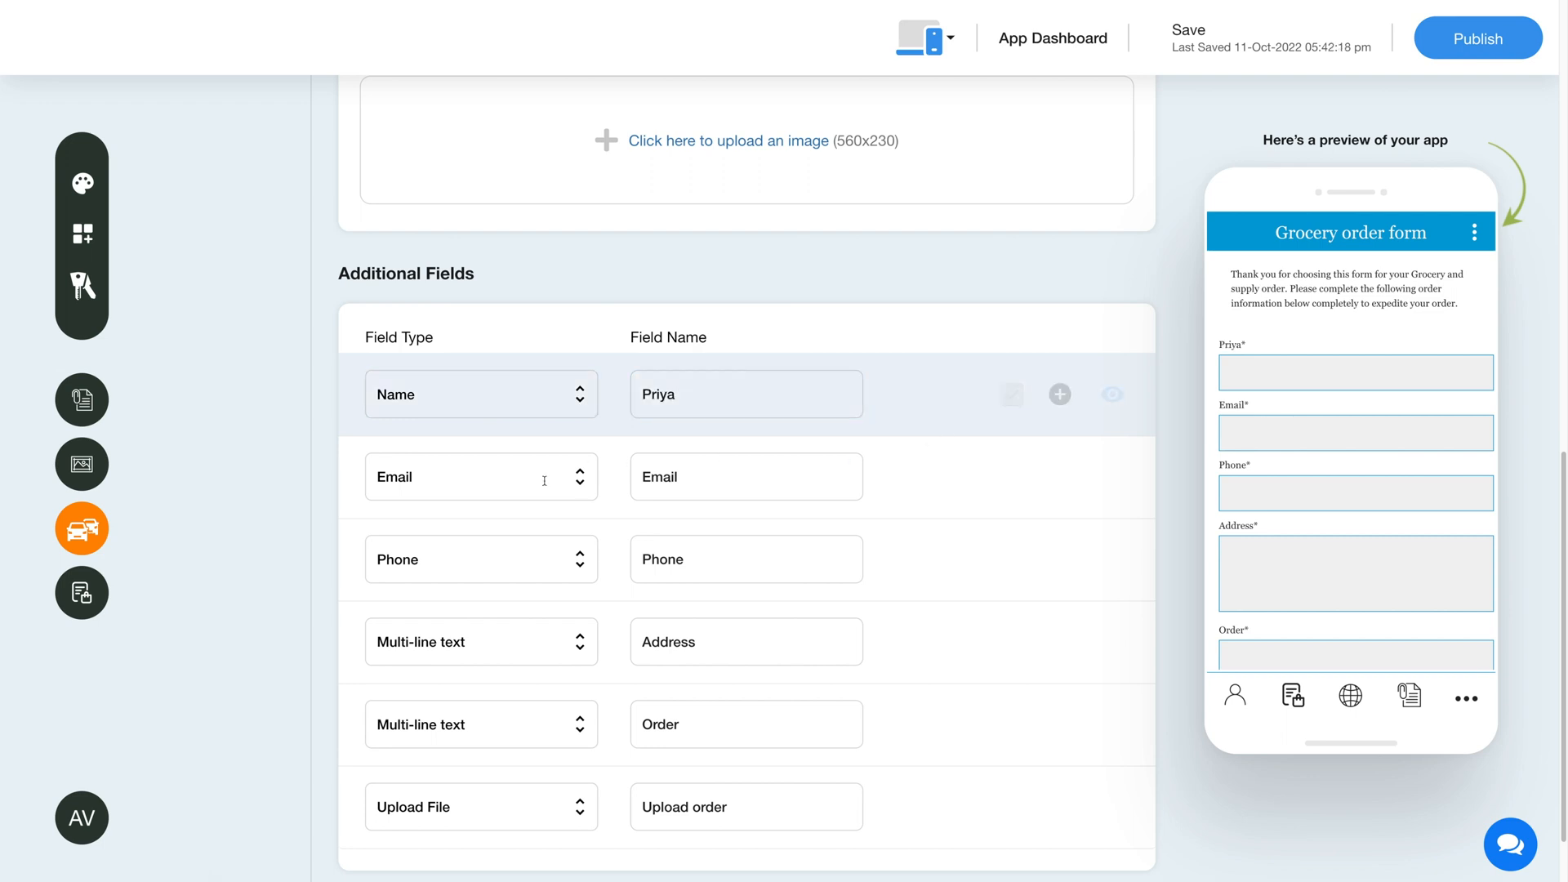
left_click(780, 481)
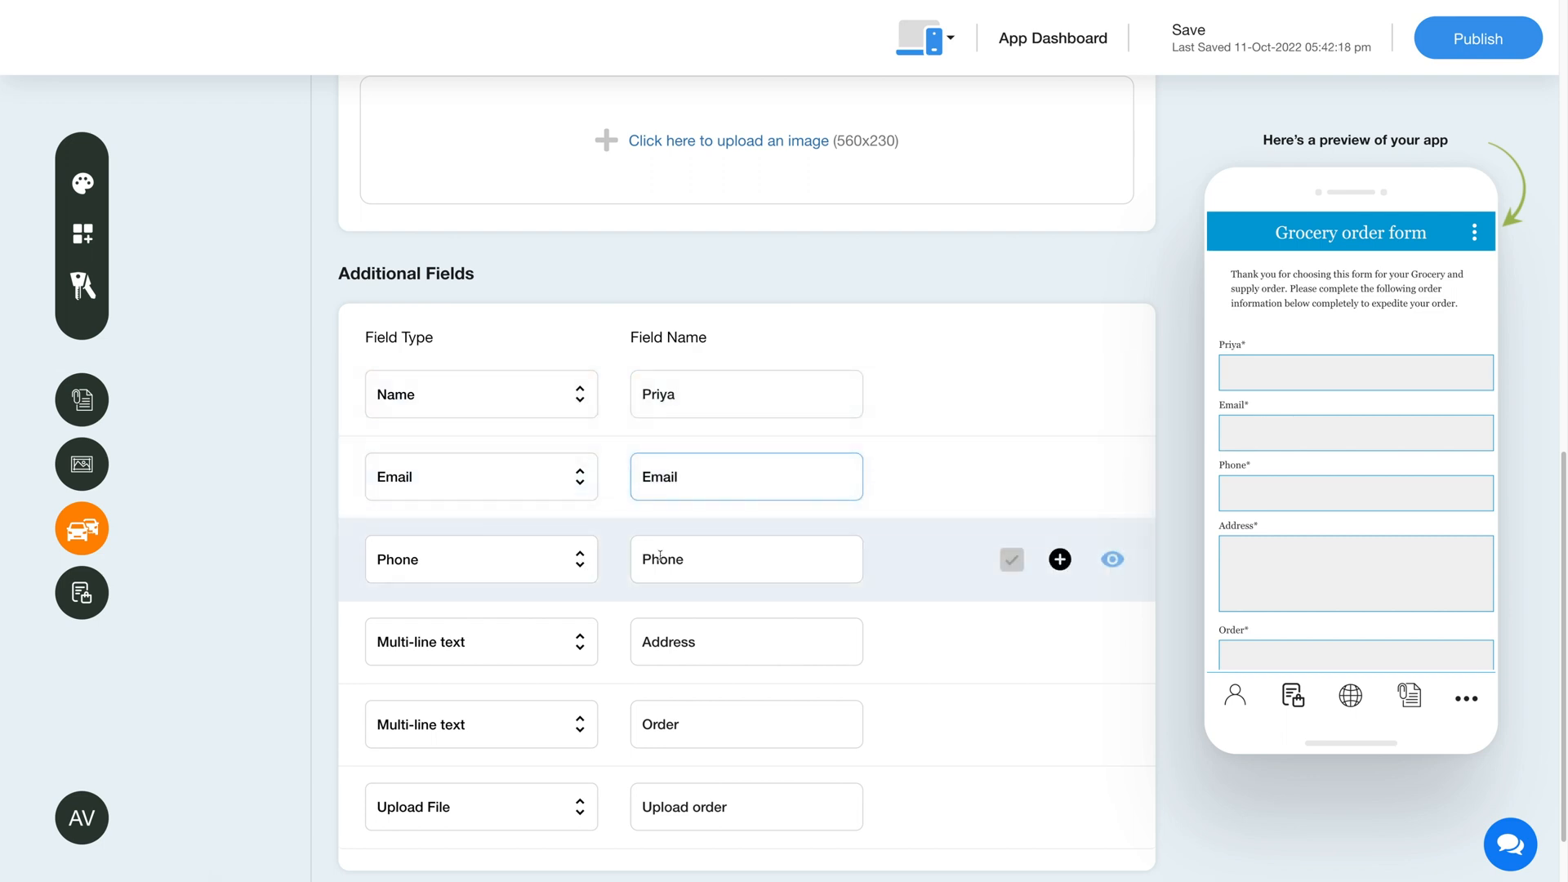
left_click(775, 560)
scroll(826, 632, "down", 1)
left_click(813, 853)
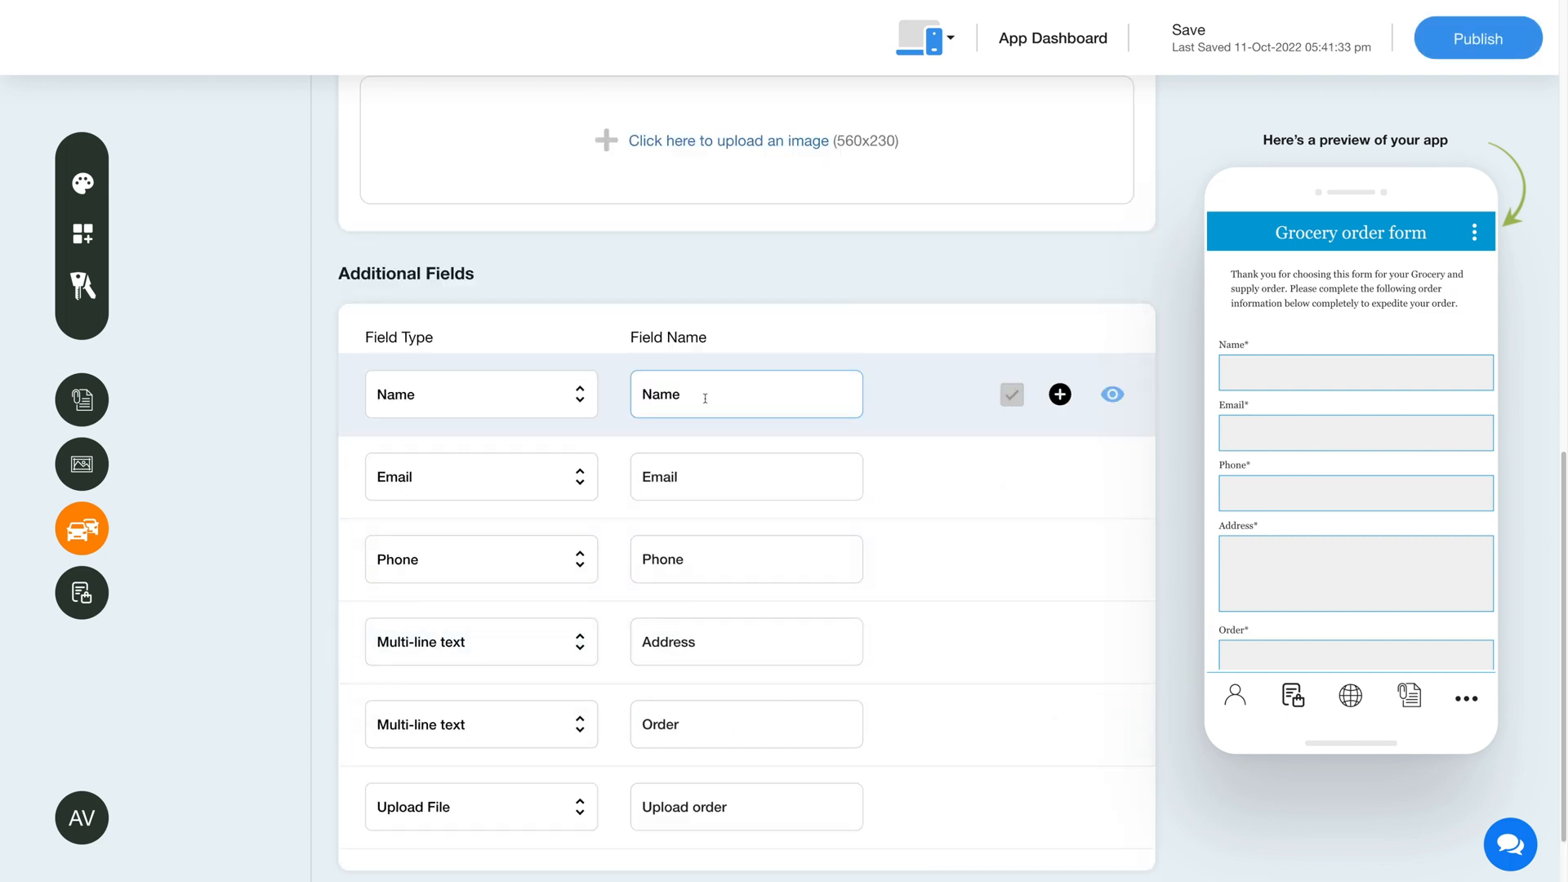
key("BackSpace")
key("BackSpace")
key("BackSpace")
key("BackSpace")
type("Priya")
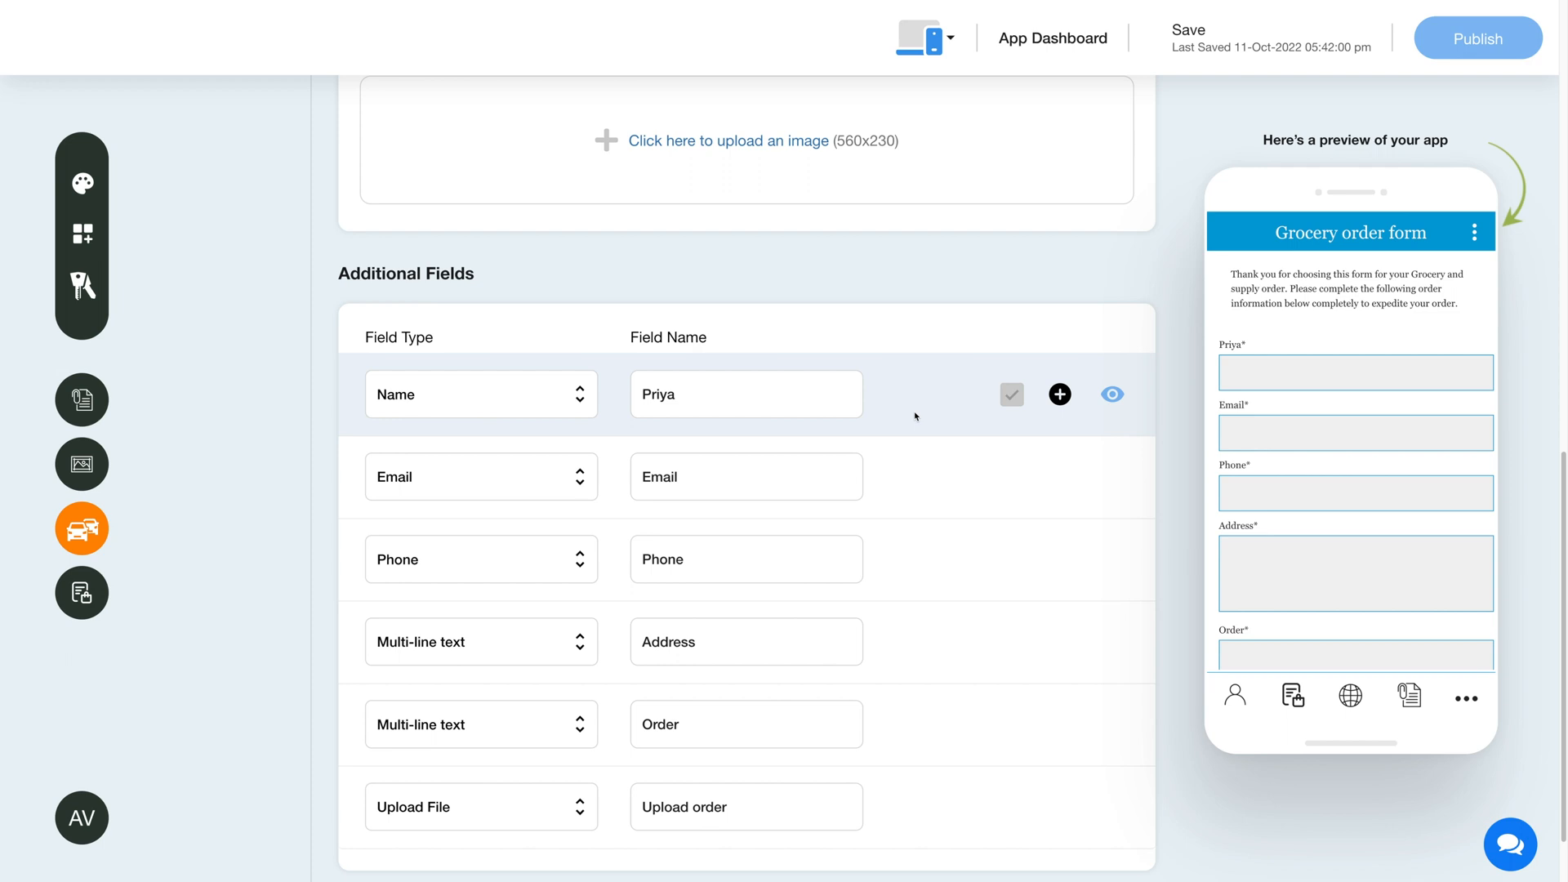
Show the input hint box of the Name-type field and hide it again
left_click(1059, 394)
left_click(645, 468)
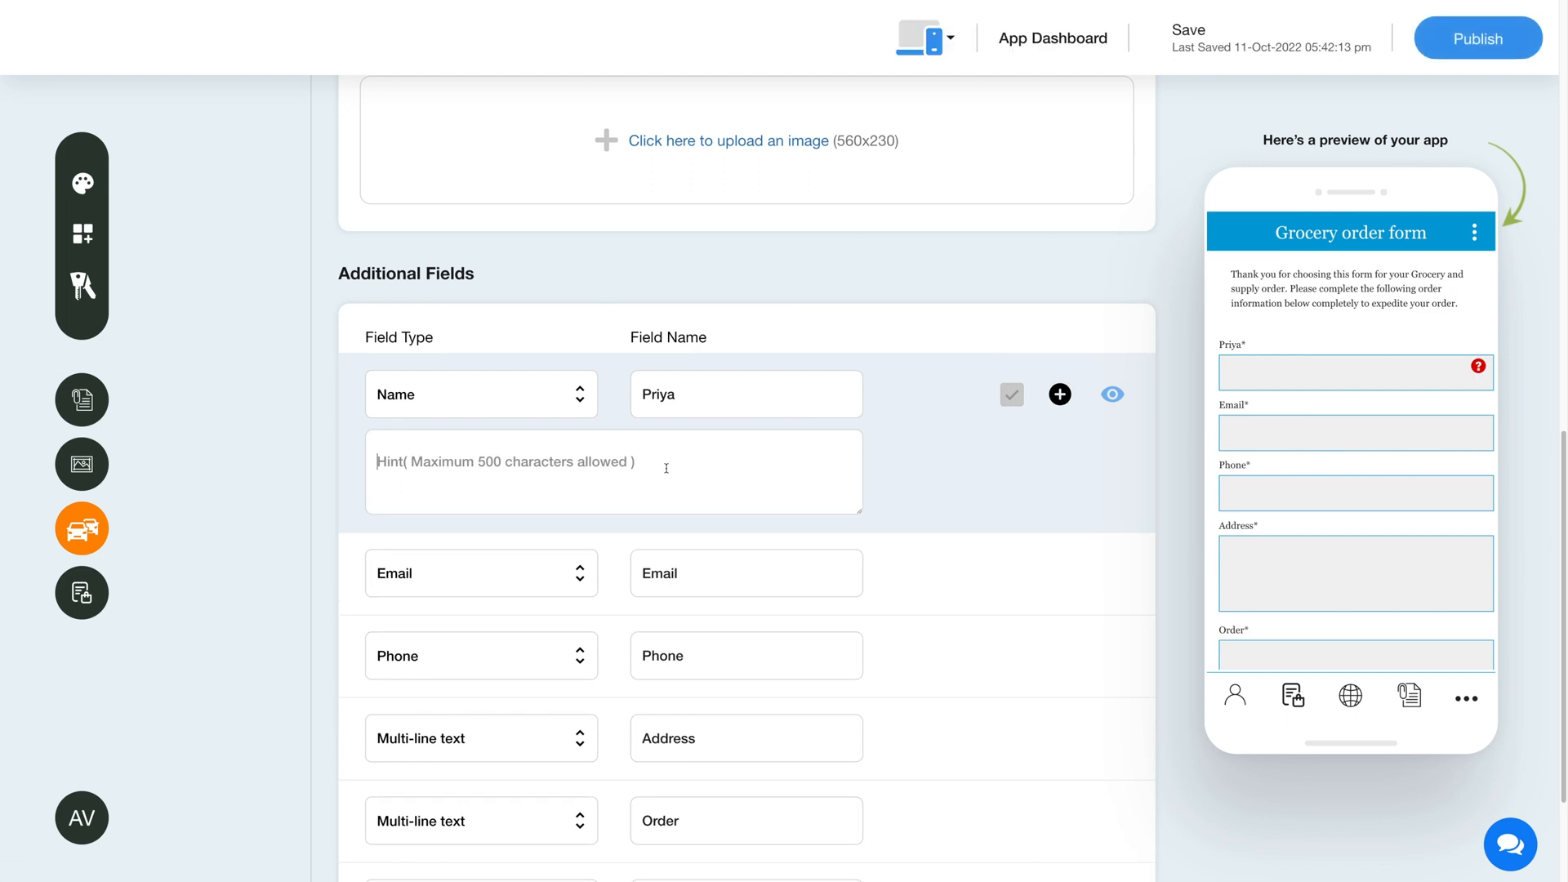
left_click(1059, 397)
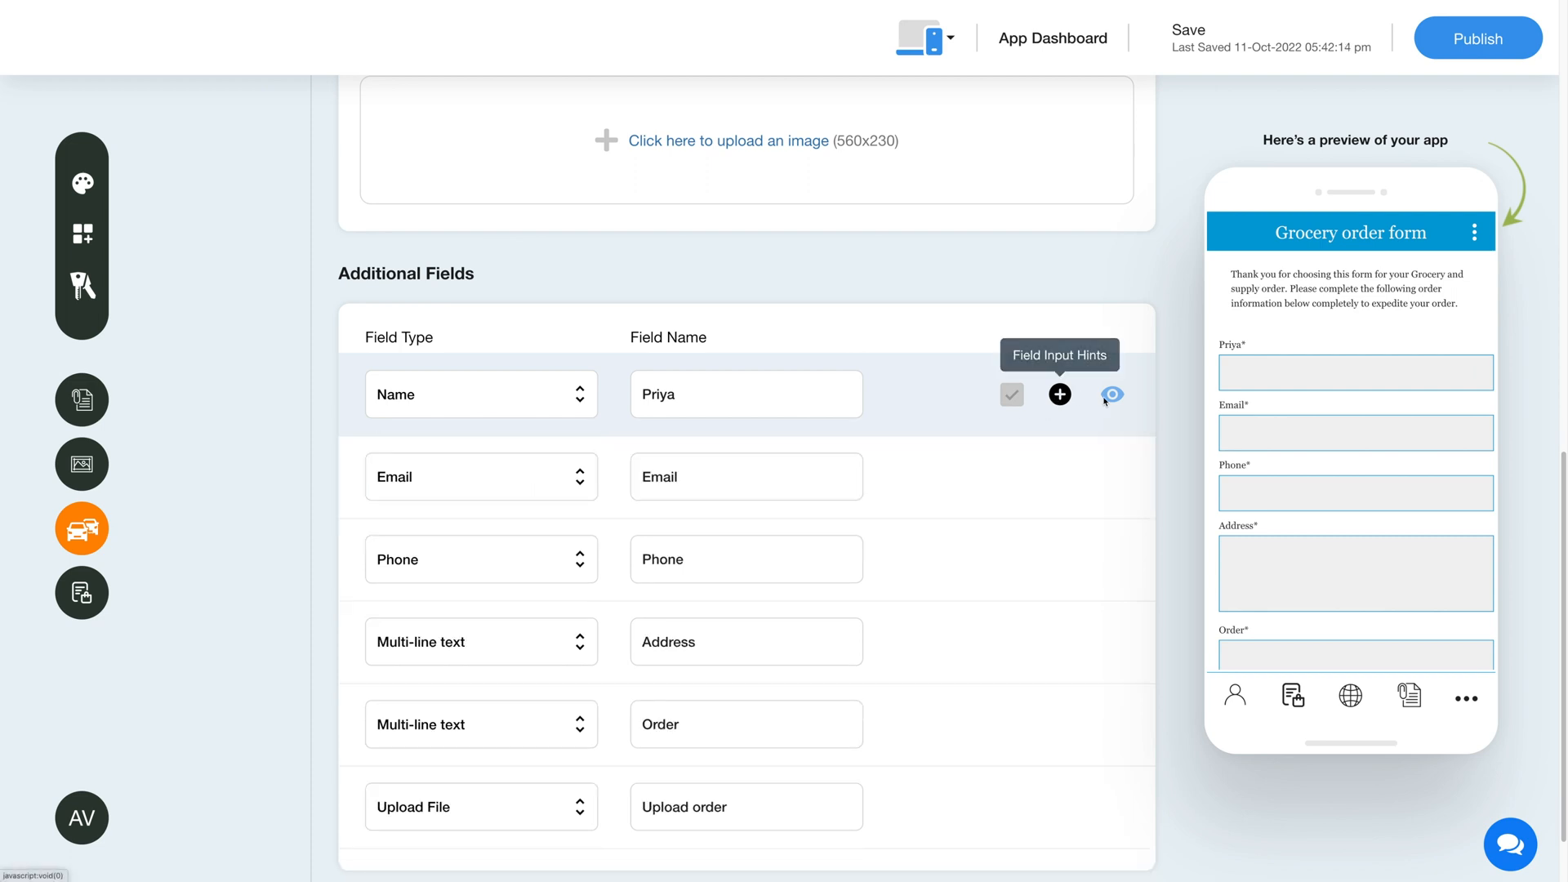
Add a new Name-type entry to the additional fields and permanently delete it again
scroll(1113, 396, "down", 1)
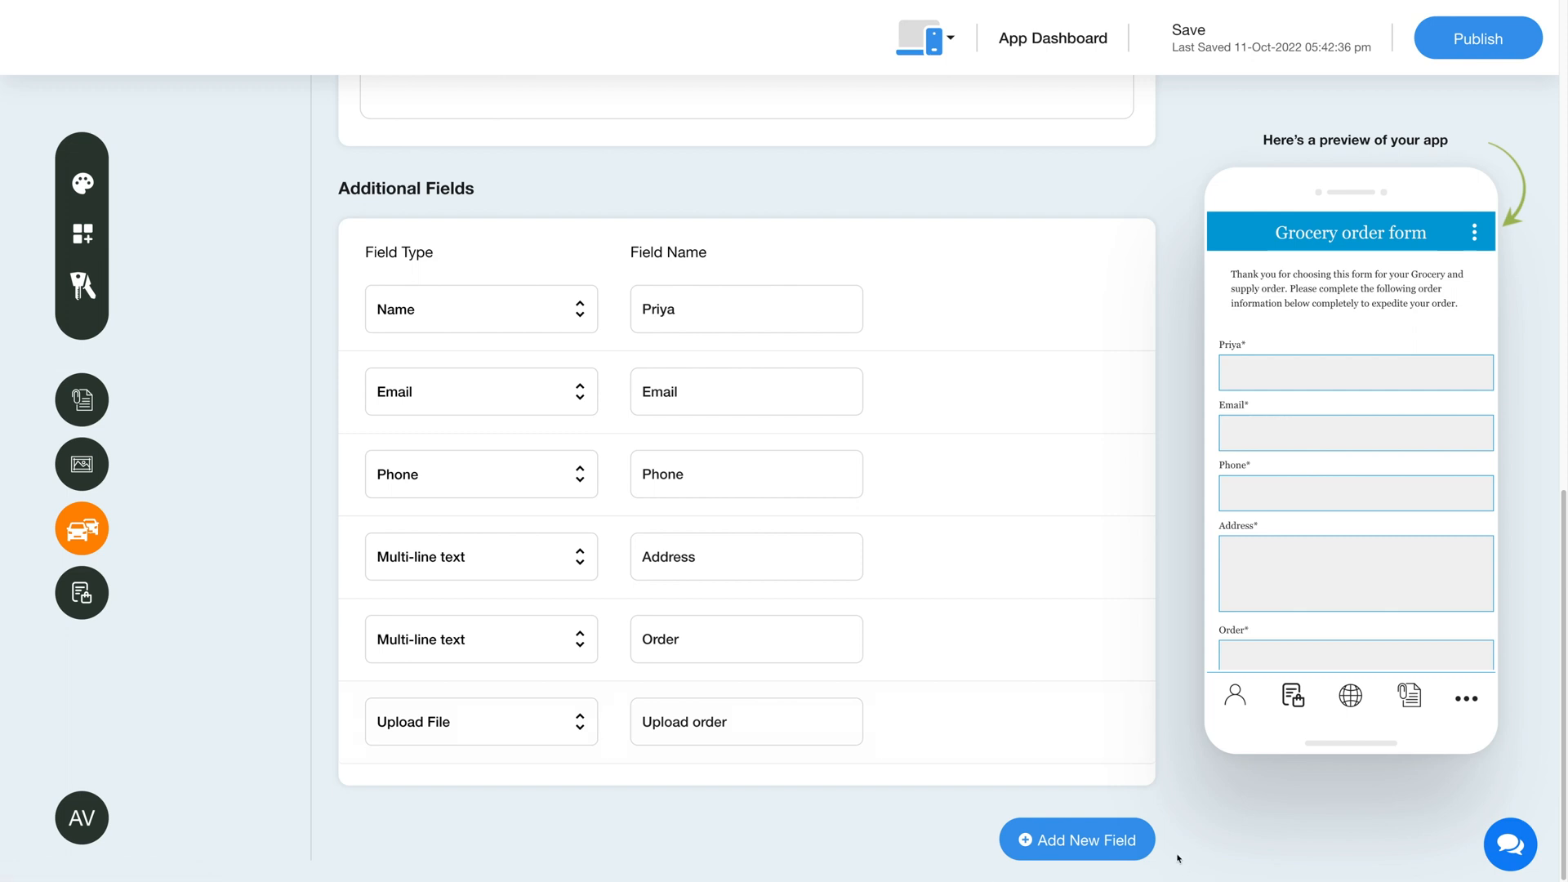
left_click(1069, 841)
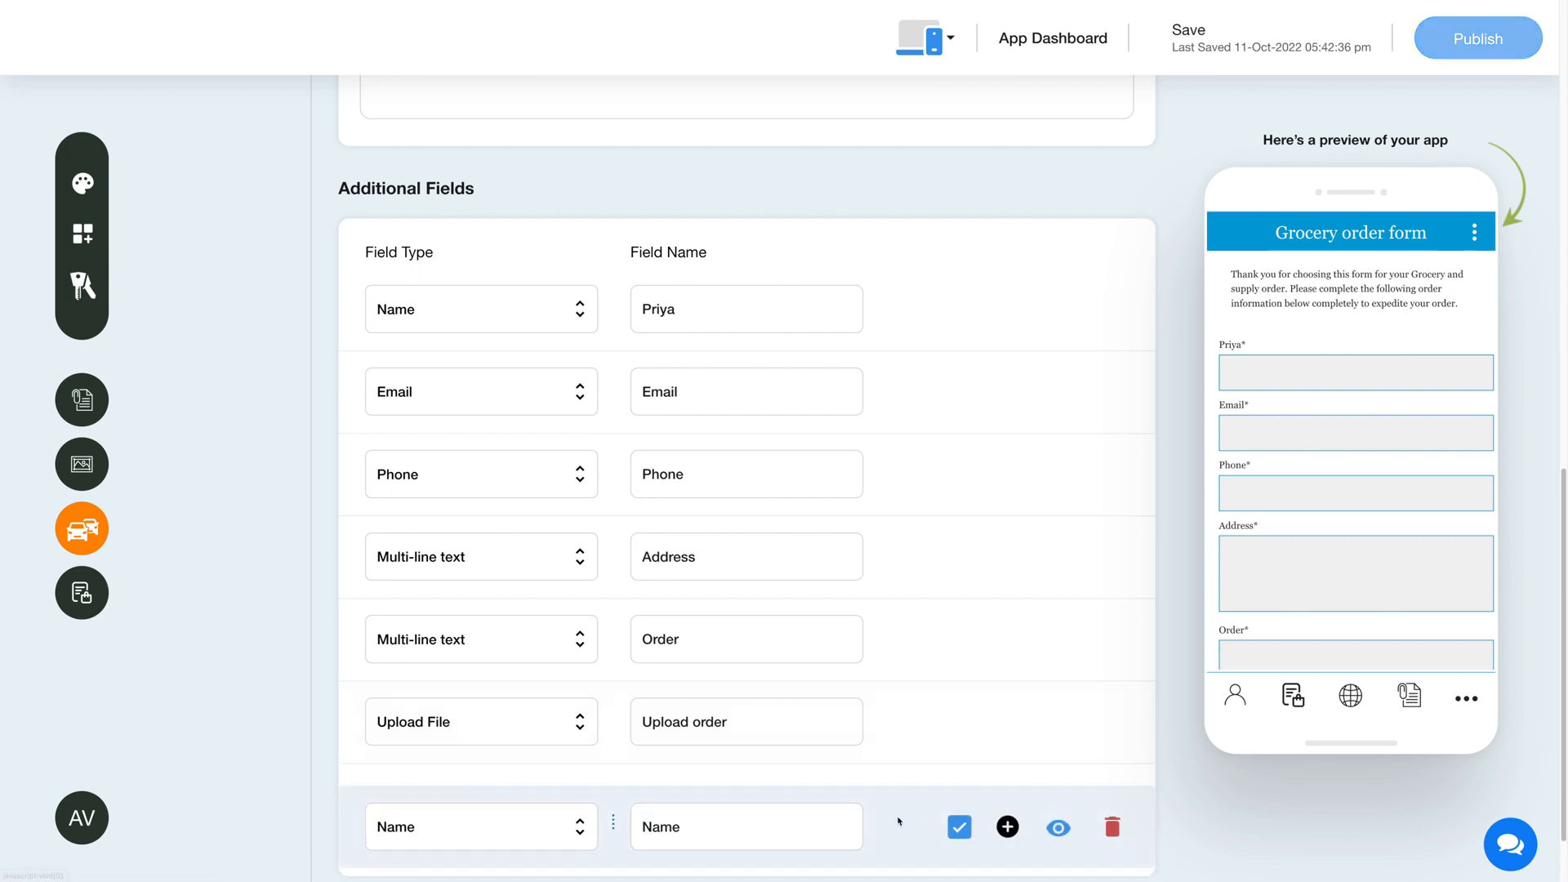
scroll(895, 826, "down", 1)
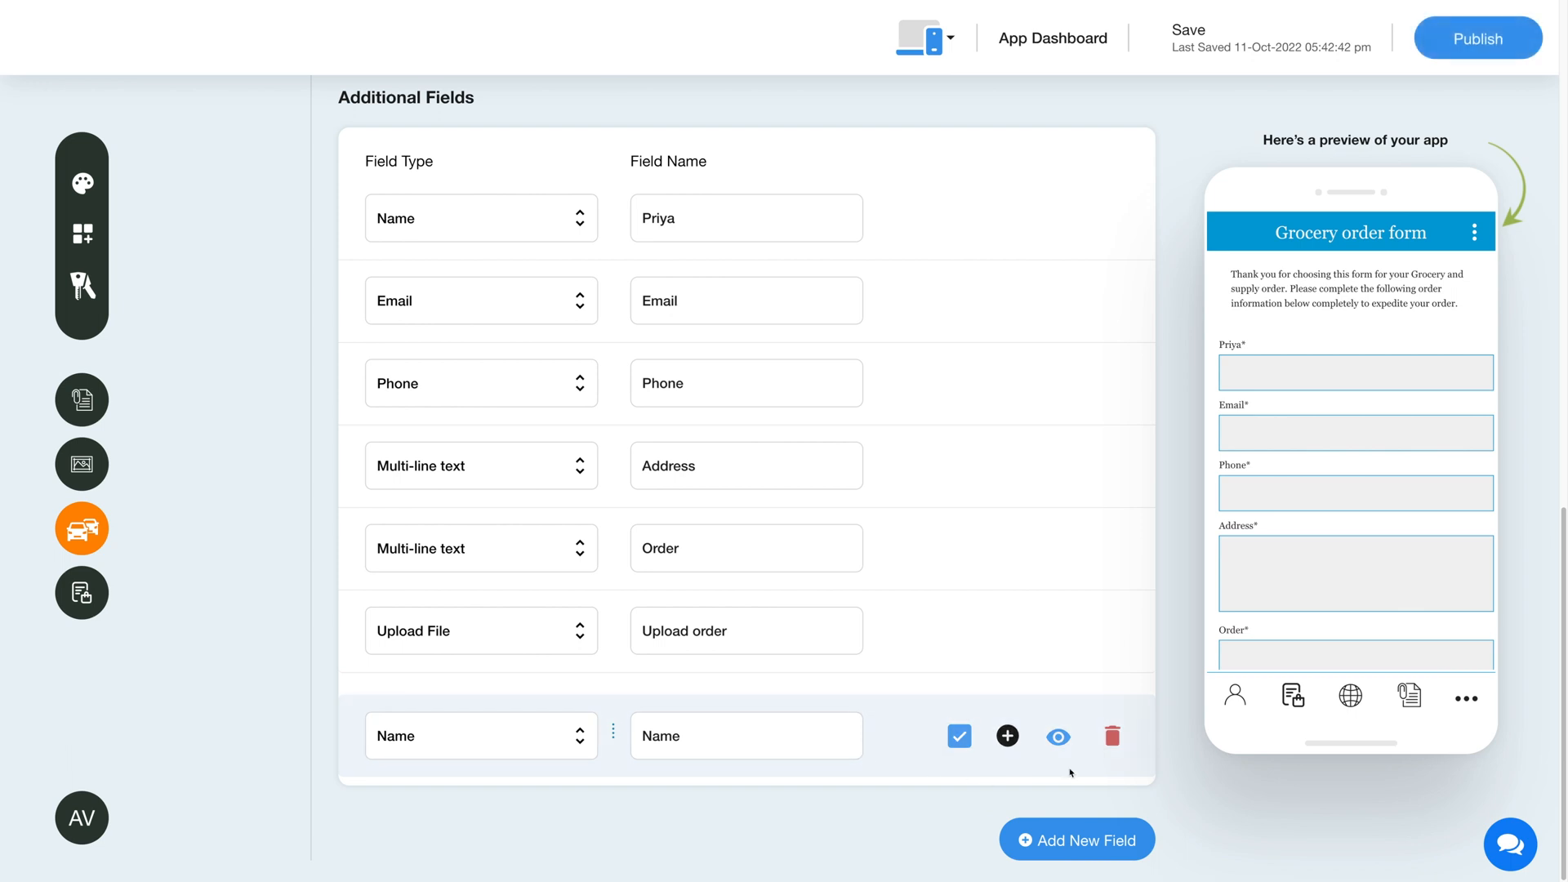
left_click(1113, 738)
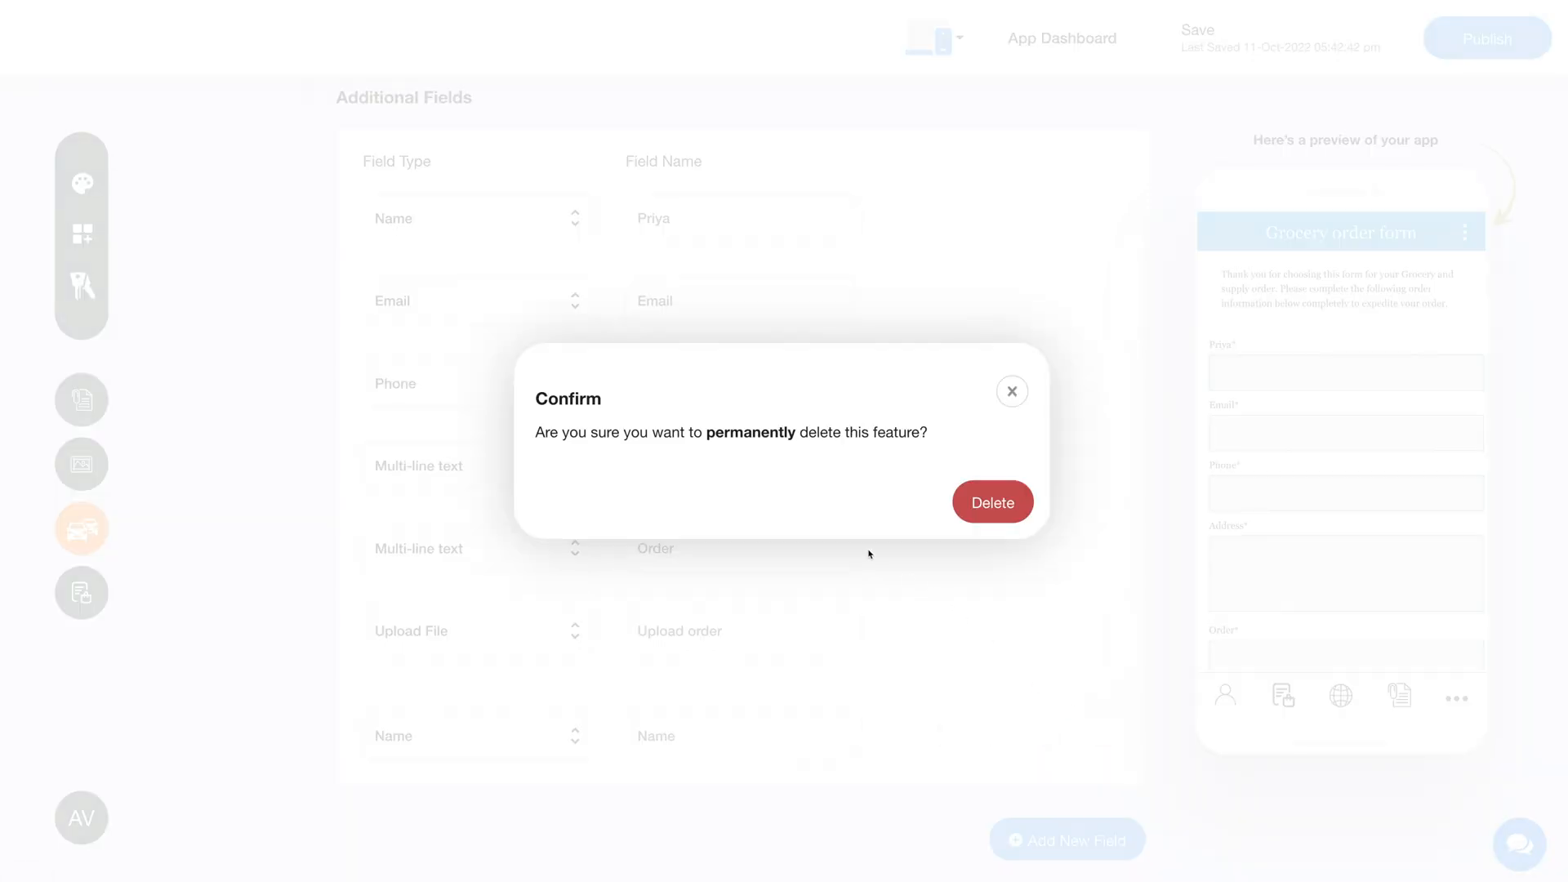
left_click(992, 506)
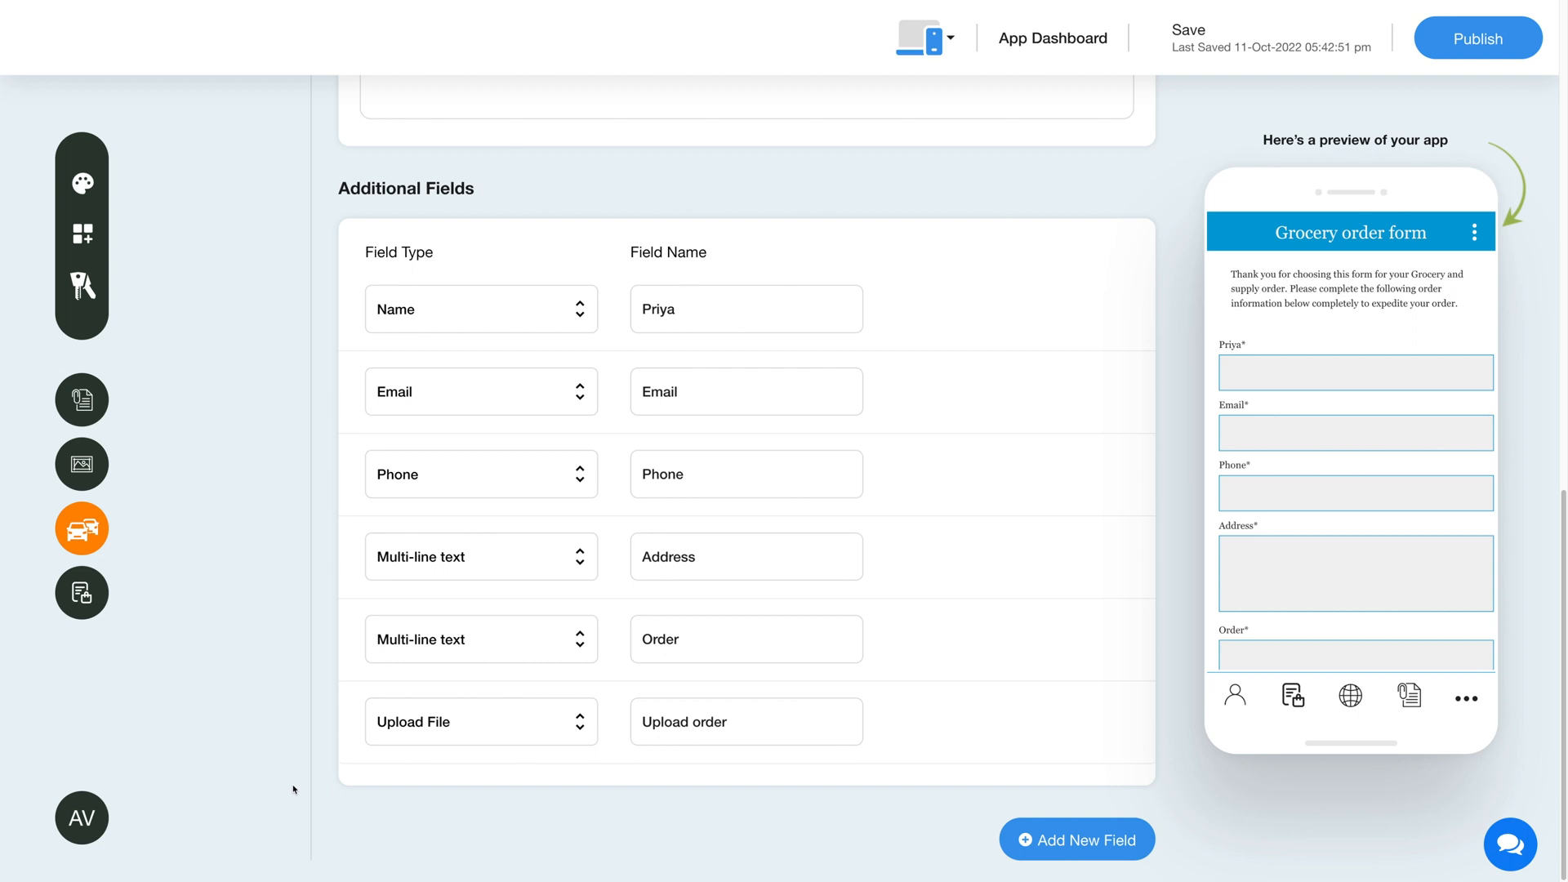
Open the feature's design settings and view the page background choices for stock media, solid colors and custom images
scroll(294, 789, "up", 7)
scroll(225, 707, "up", 4)
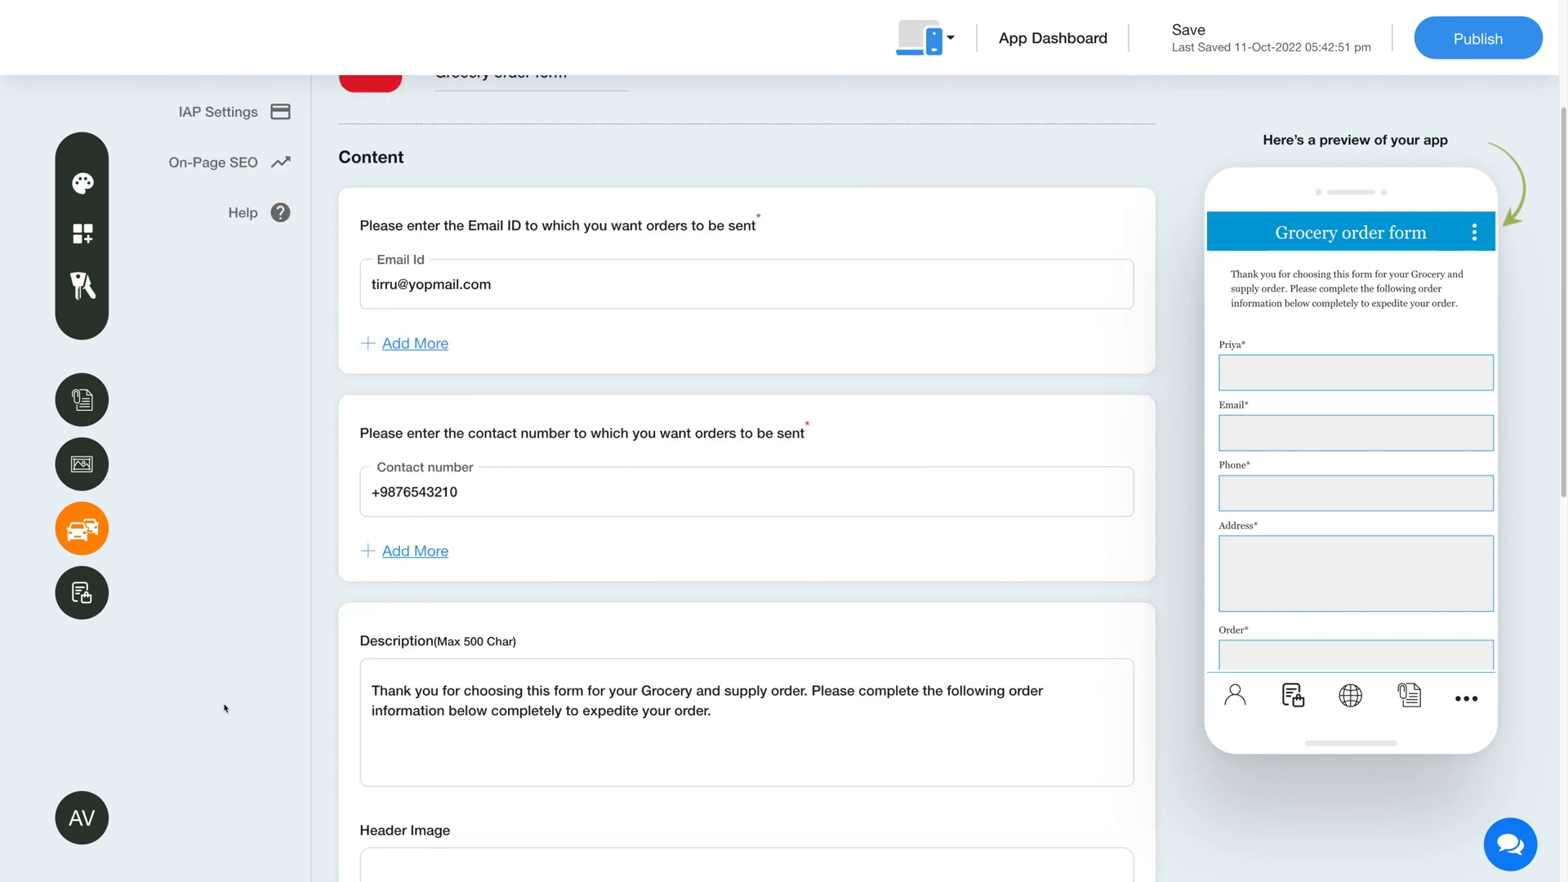
scroll(224, 708, "up", 3)
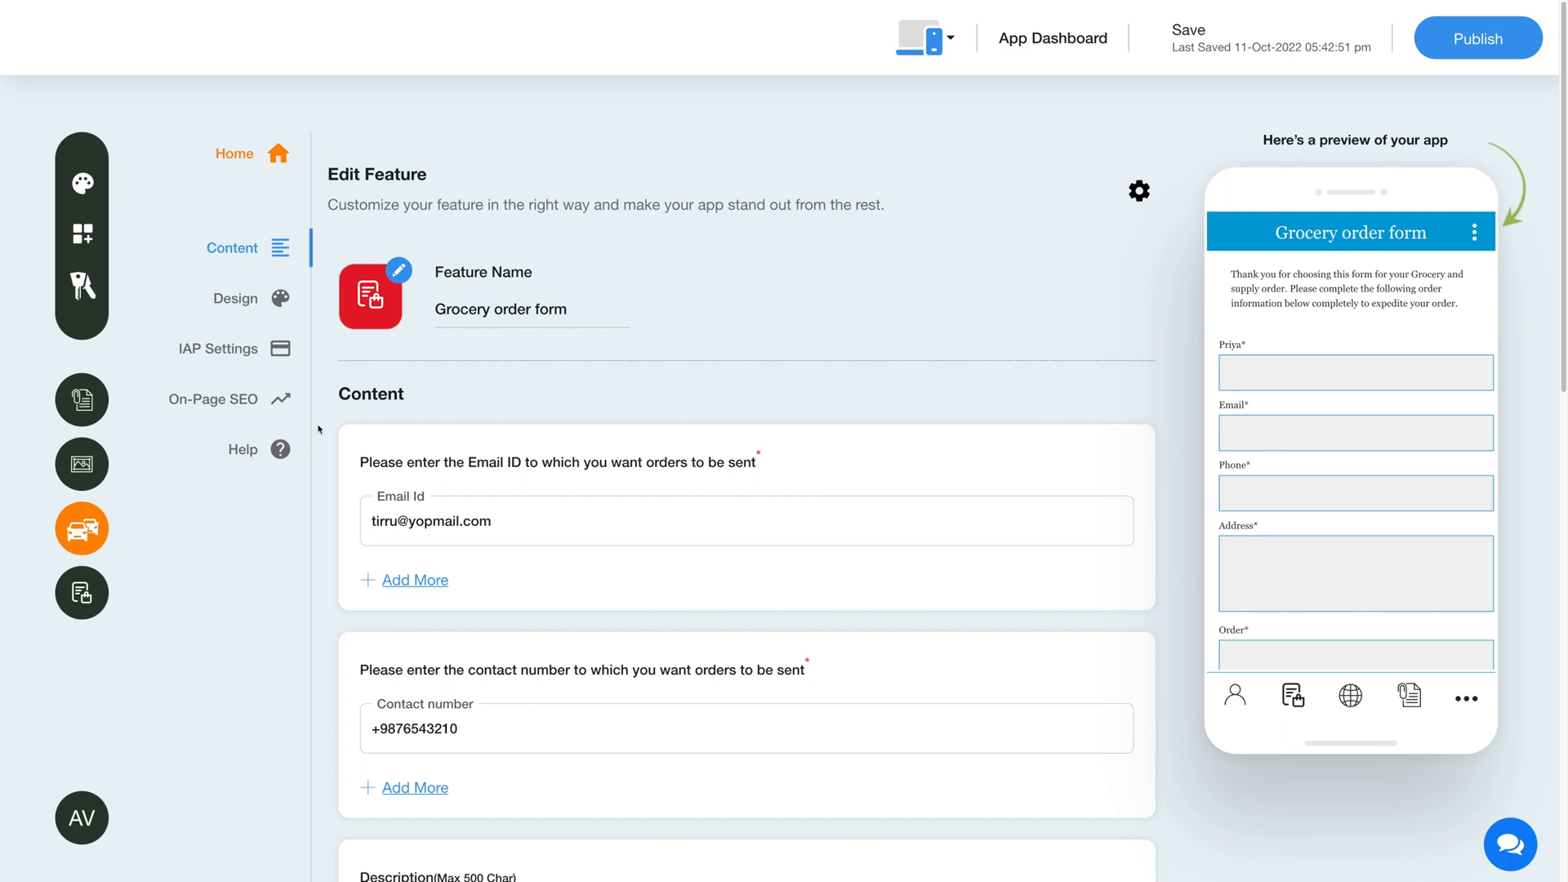
left_click(252, 303)
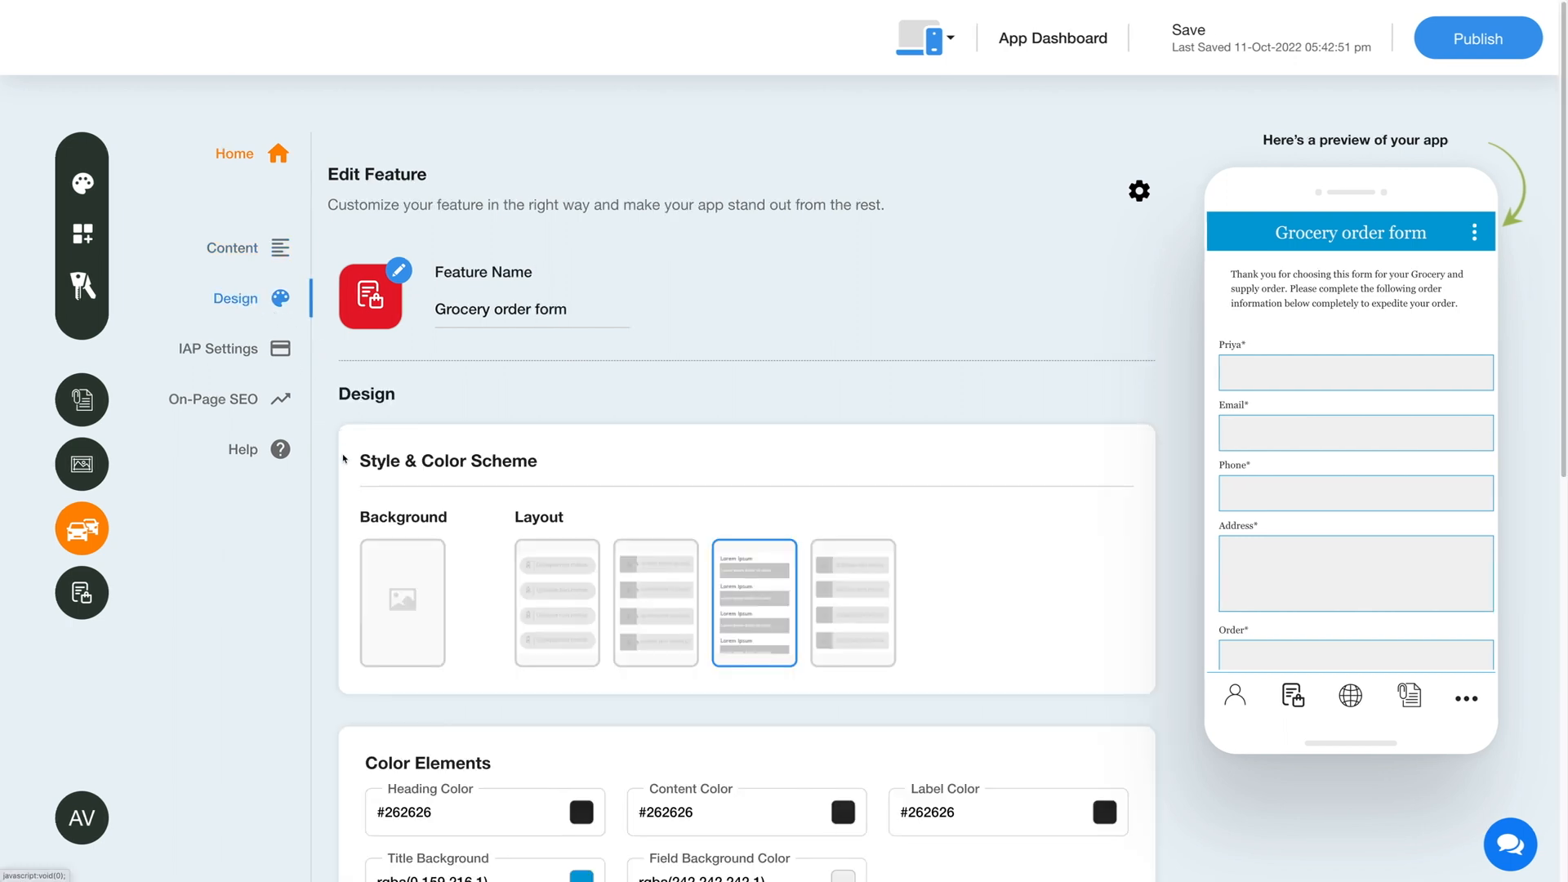
scroll(467, 562, "down", 1)
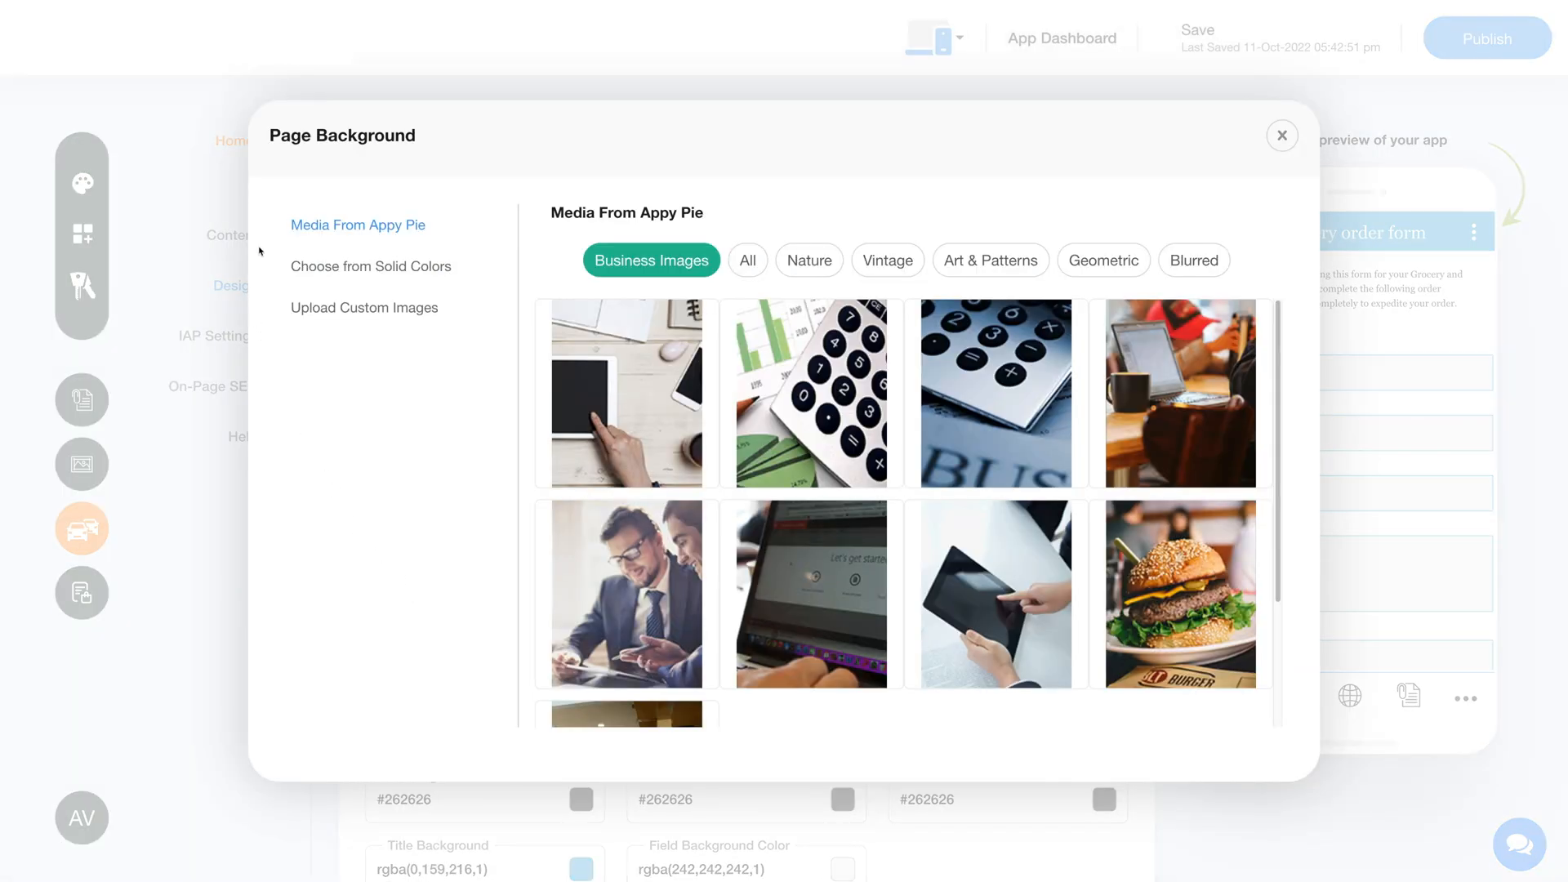
left_click(327, 266)
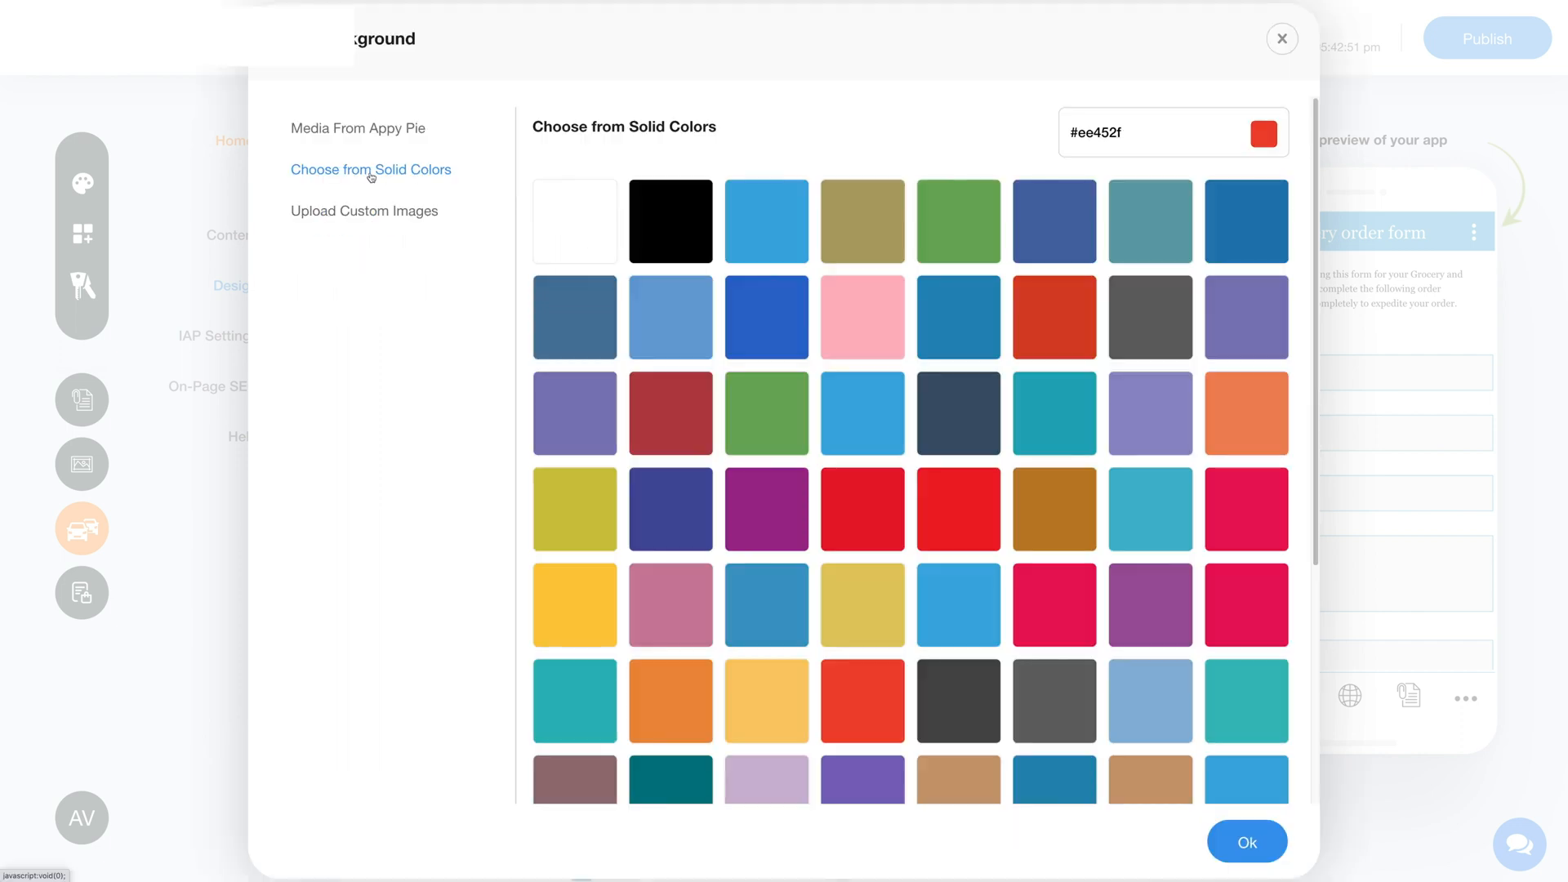
left_click(351, 214)
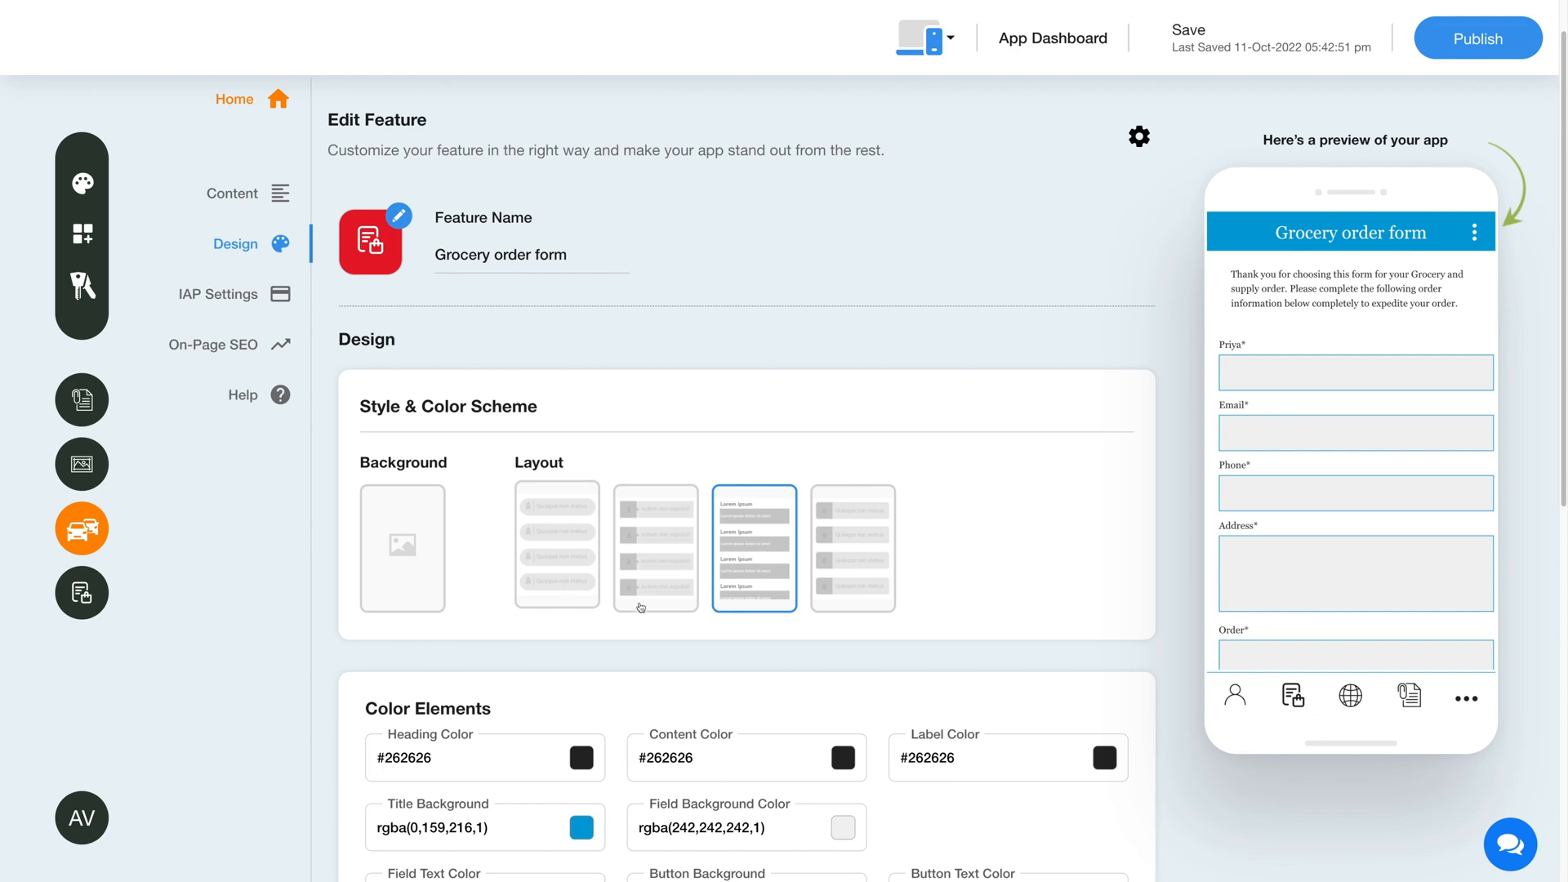
Switch the Hide Border and Resize Submit Button options on and off again in the form's design settings
scroll(602, 549, "down", 7)
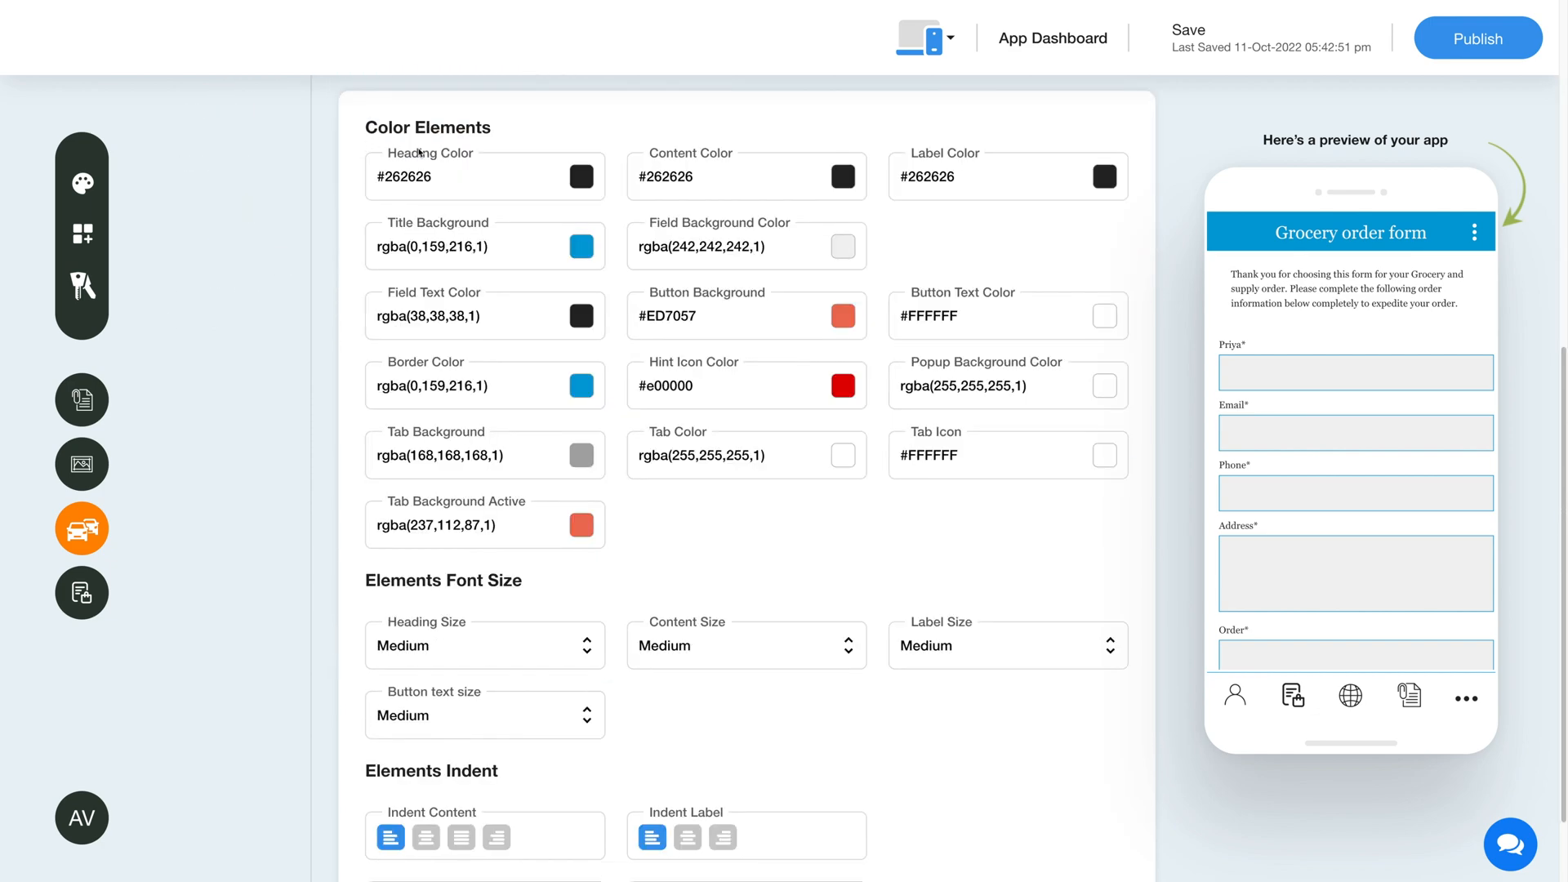
scroll(516, 580, "down", 2)
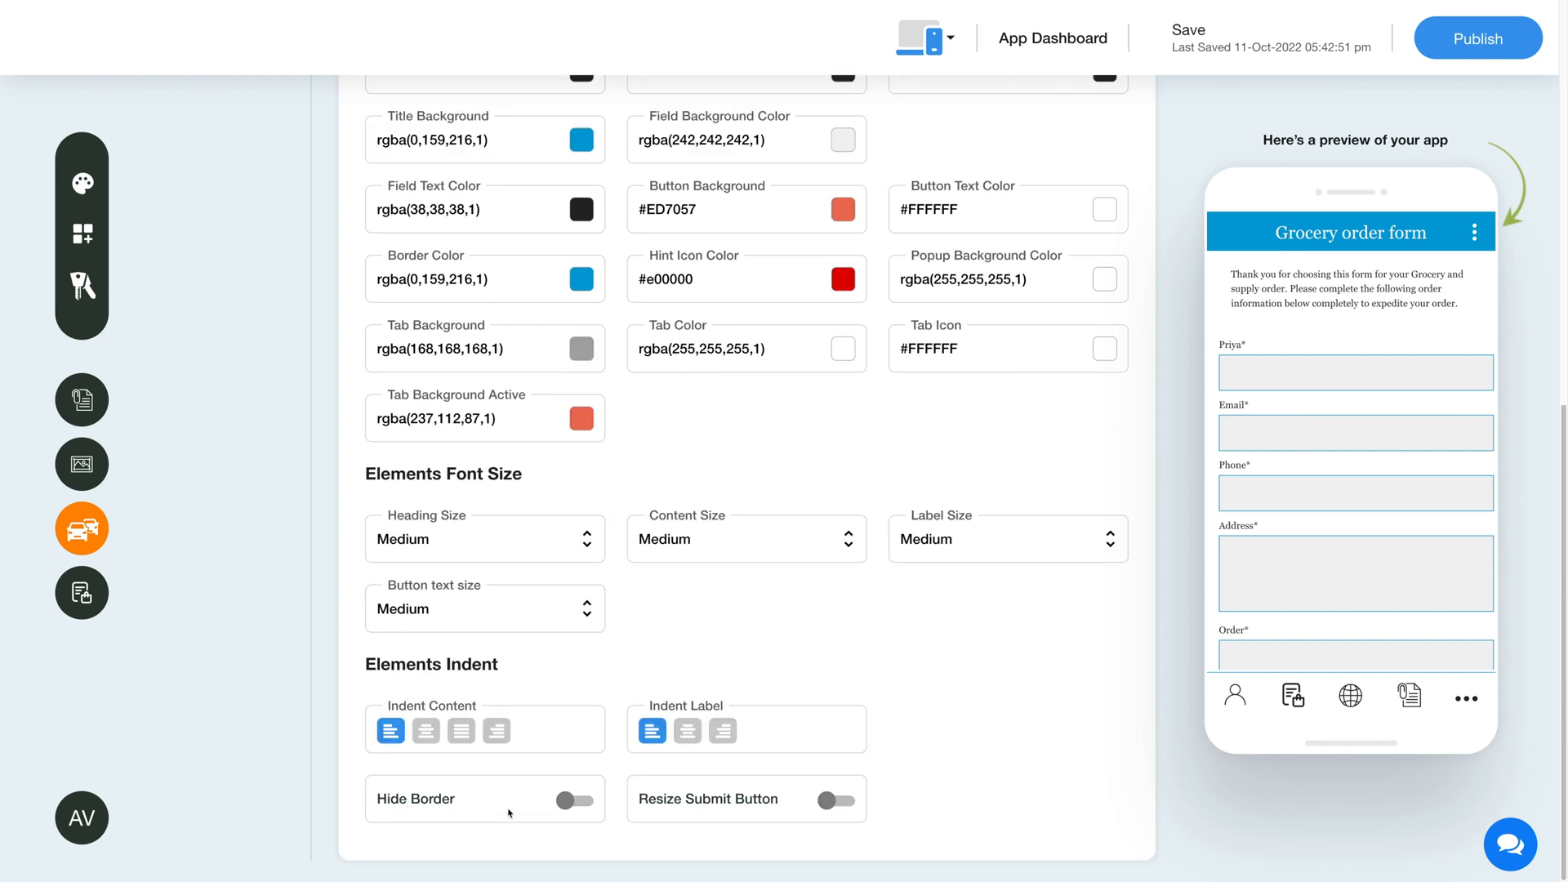
left_click(574, 798)
left_click(578, 801)
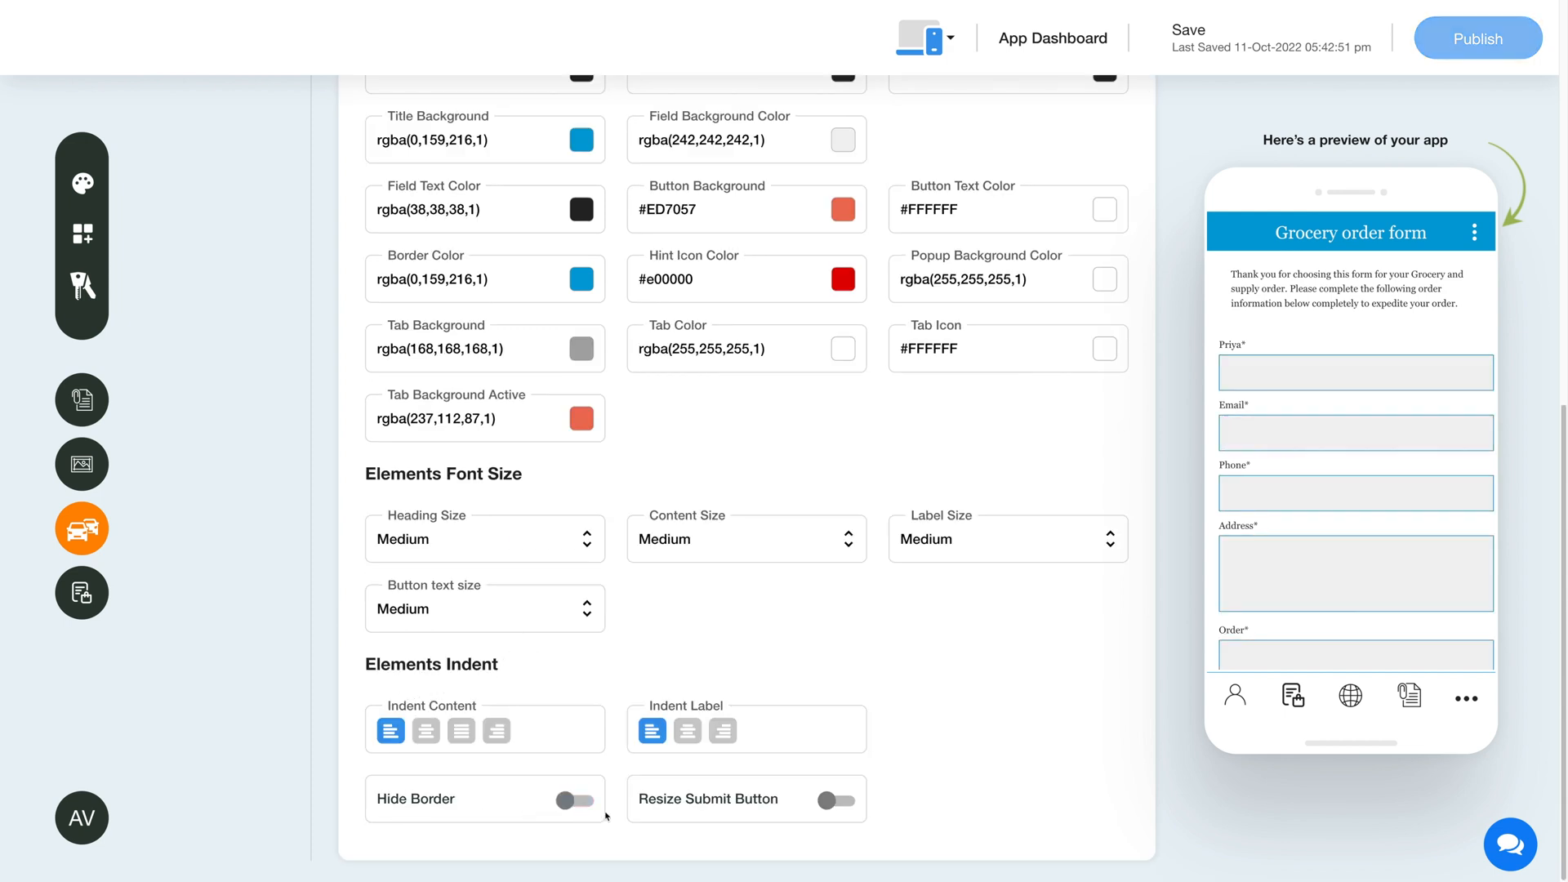
left_click(836, 804)
left_click(837, 805)
Open the feature's IAP settings and switch Enable IAP on and off again
scroll(338, 692, "up", 10)
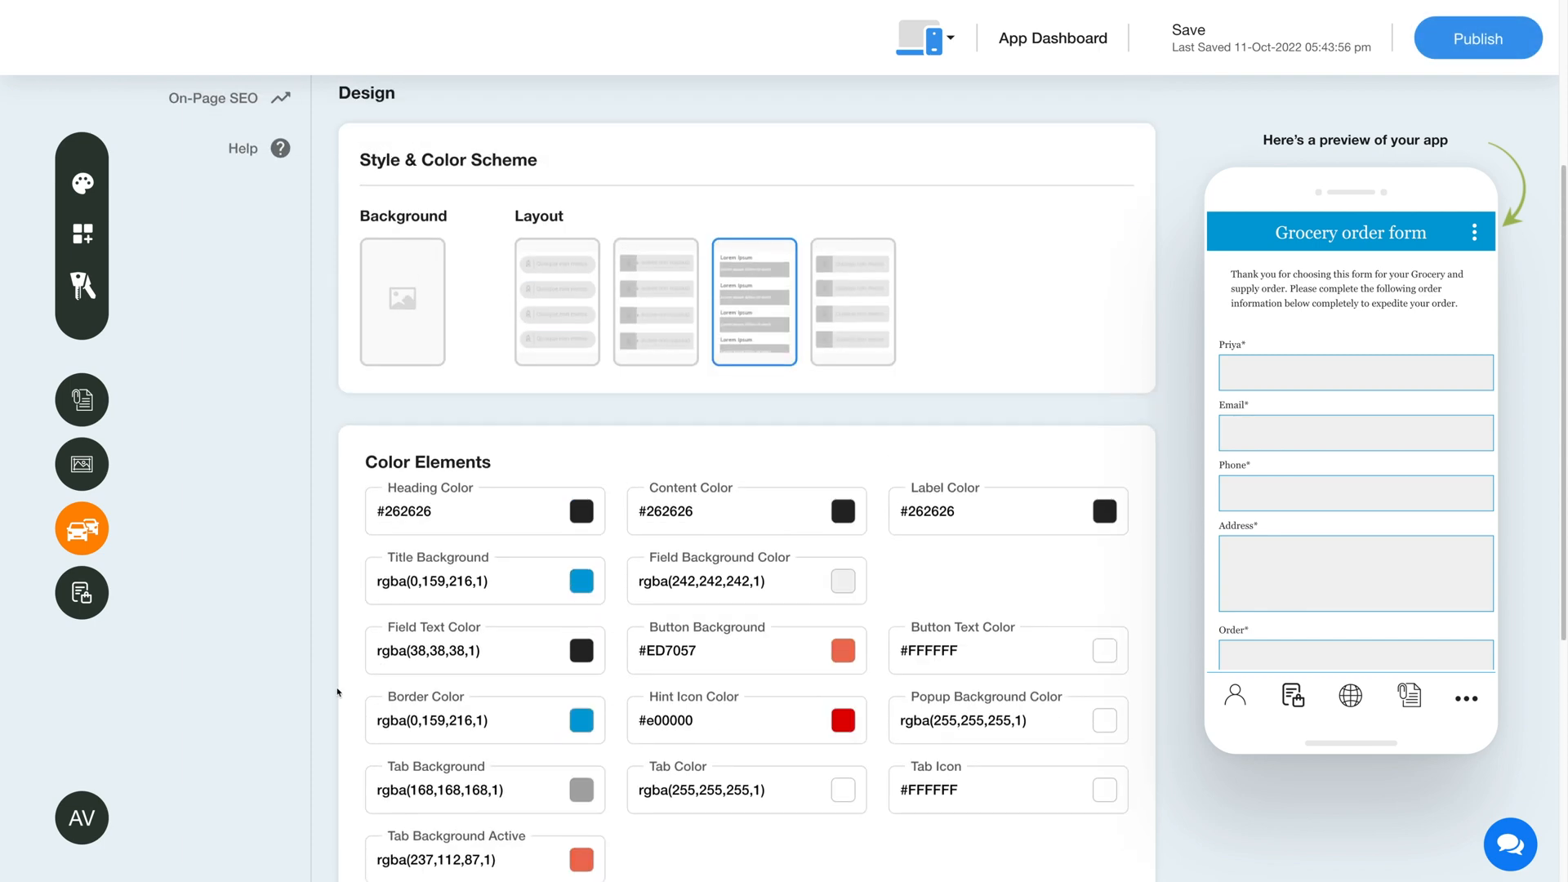
scroll(338, 693, "up", 1)
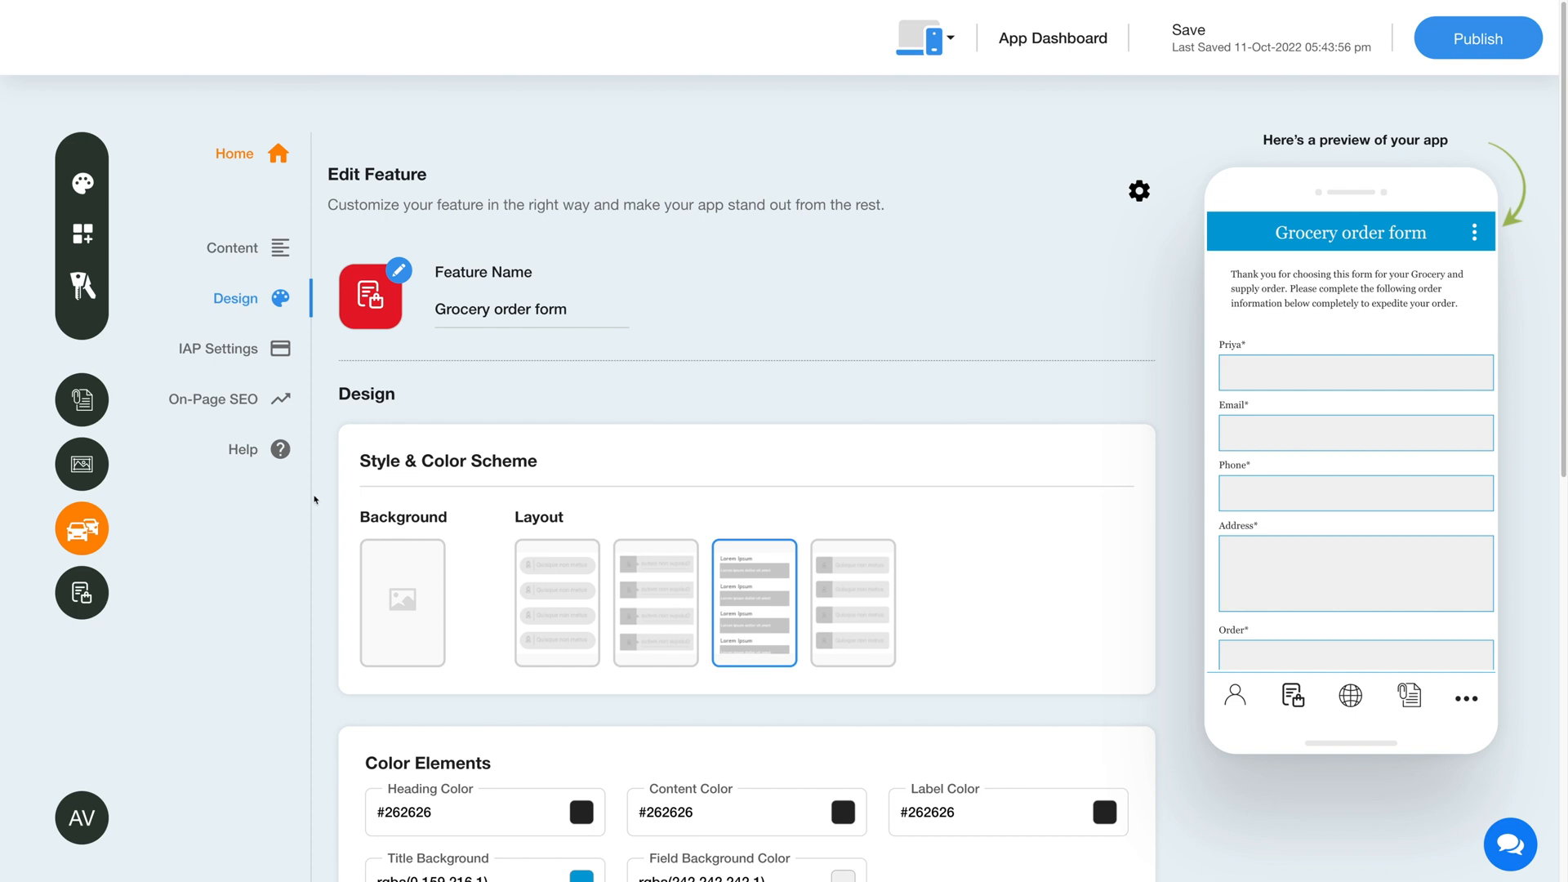
left_click(255, 357)
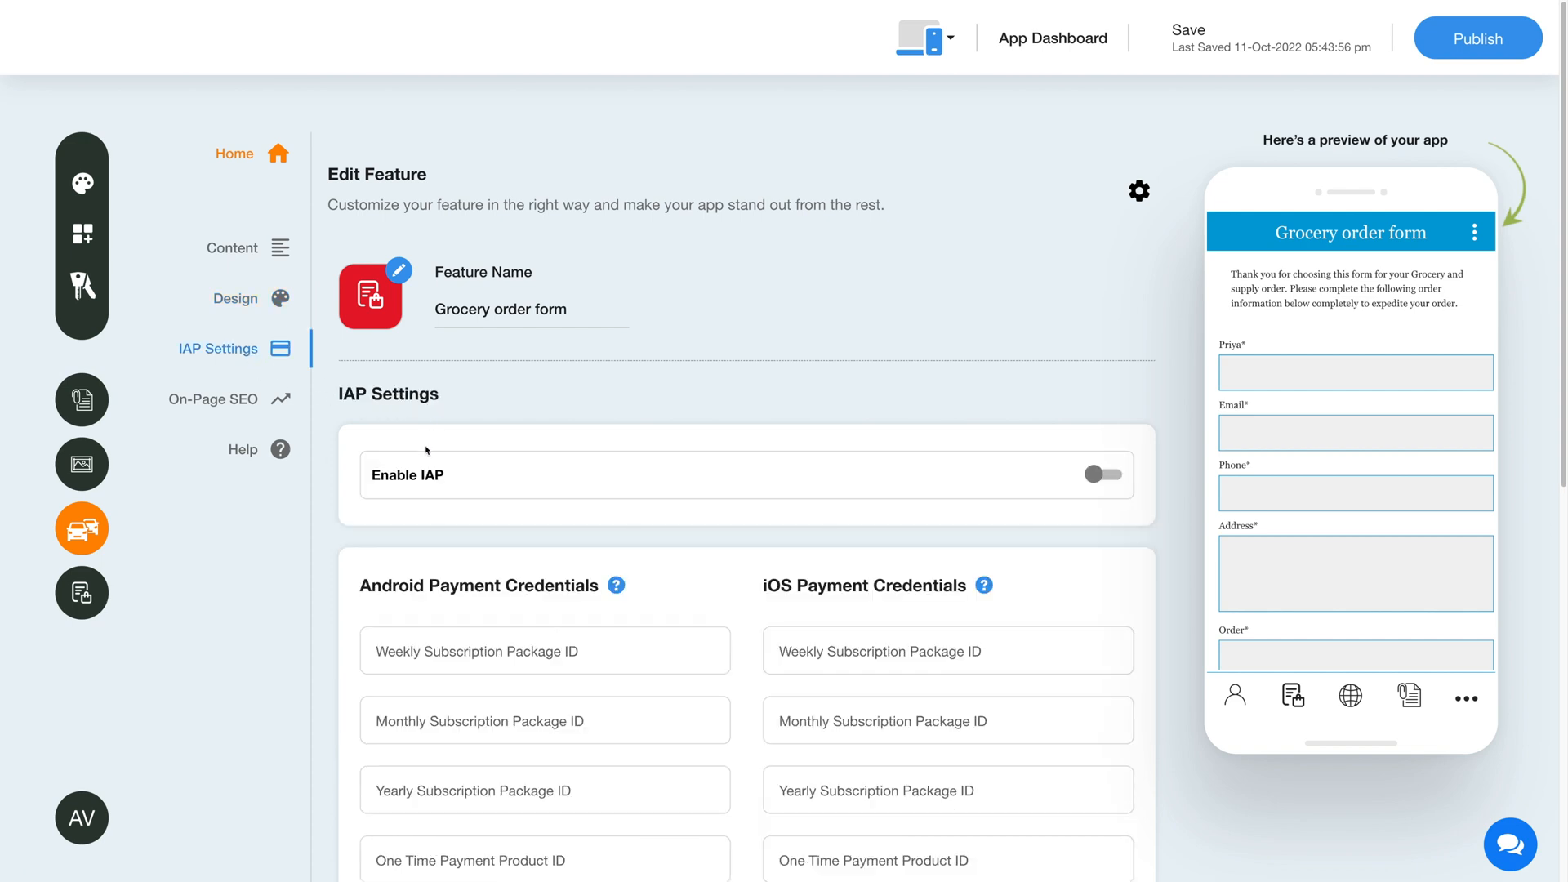
left_click(1112, 482)
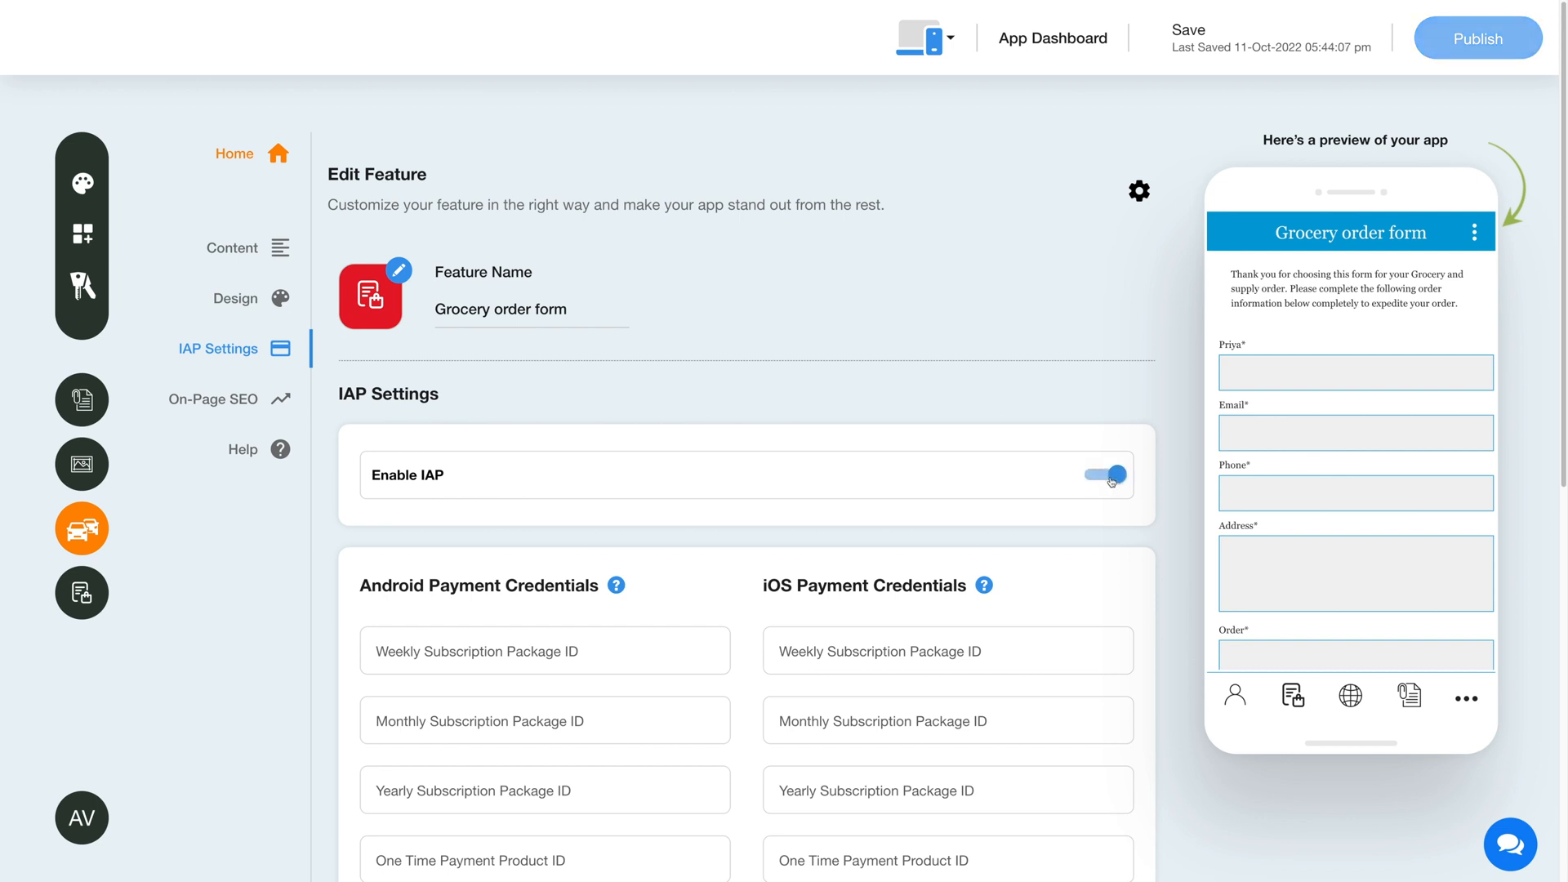
left_click(1085, 478)
Examine the Android and iOS payment credentials, the Android payment receipt credentials and the global credentials option
scroll(663, 547, "down", 4)
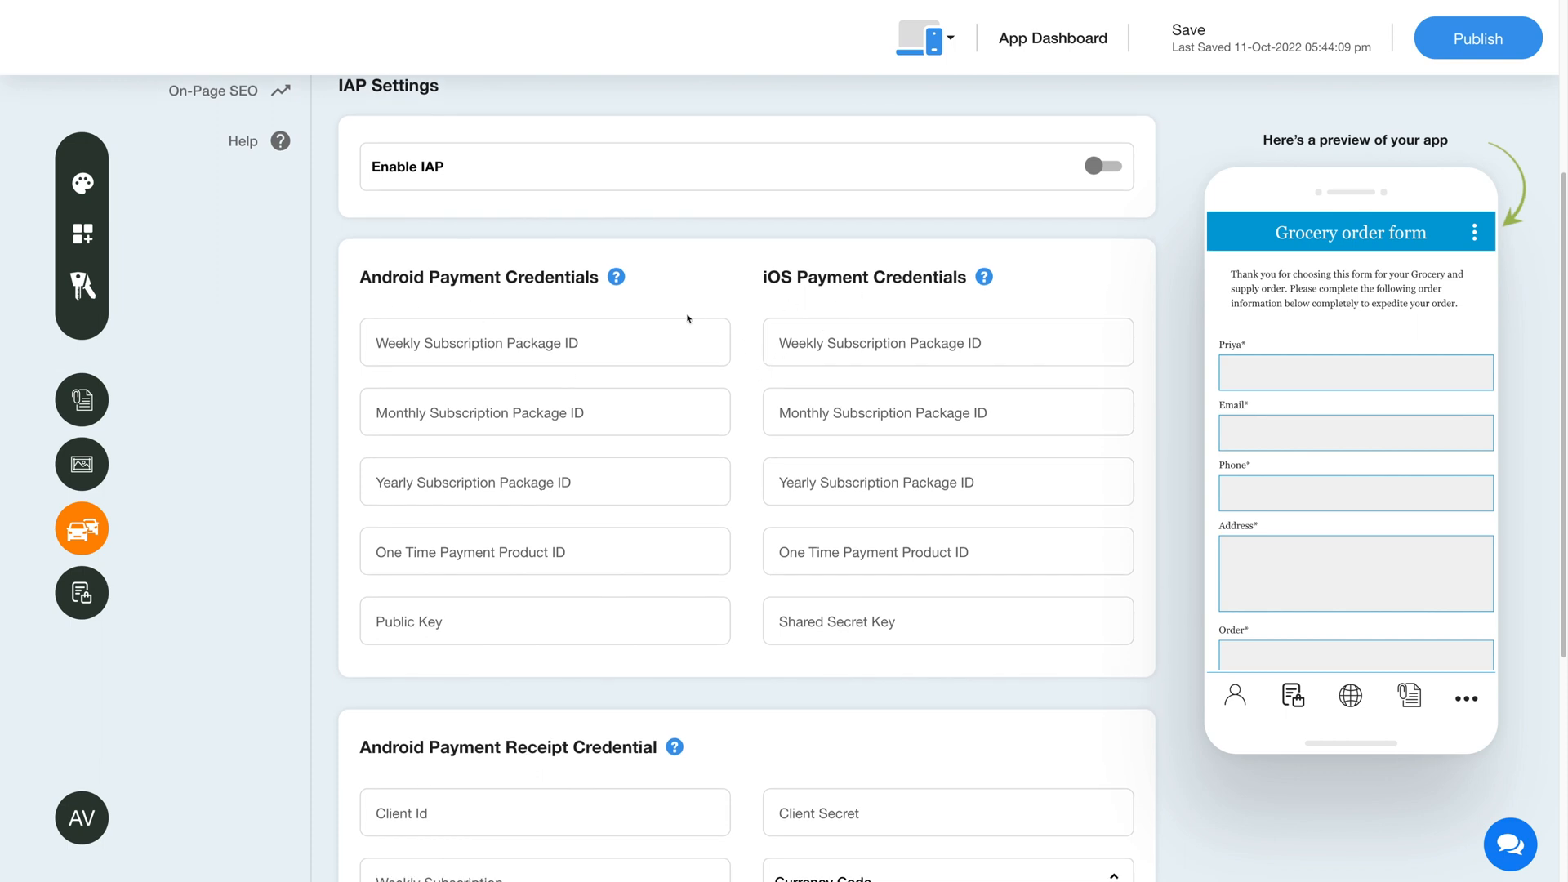
mouse_move(616, 282)
scroll(737, 412, "down", 3)
scroll(738, 413, "down", 3)
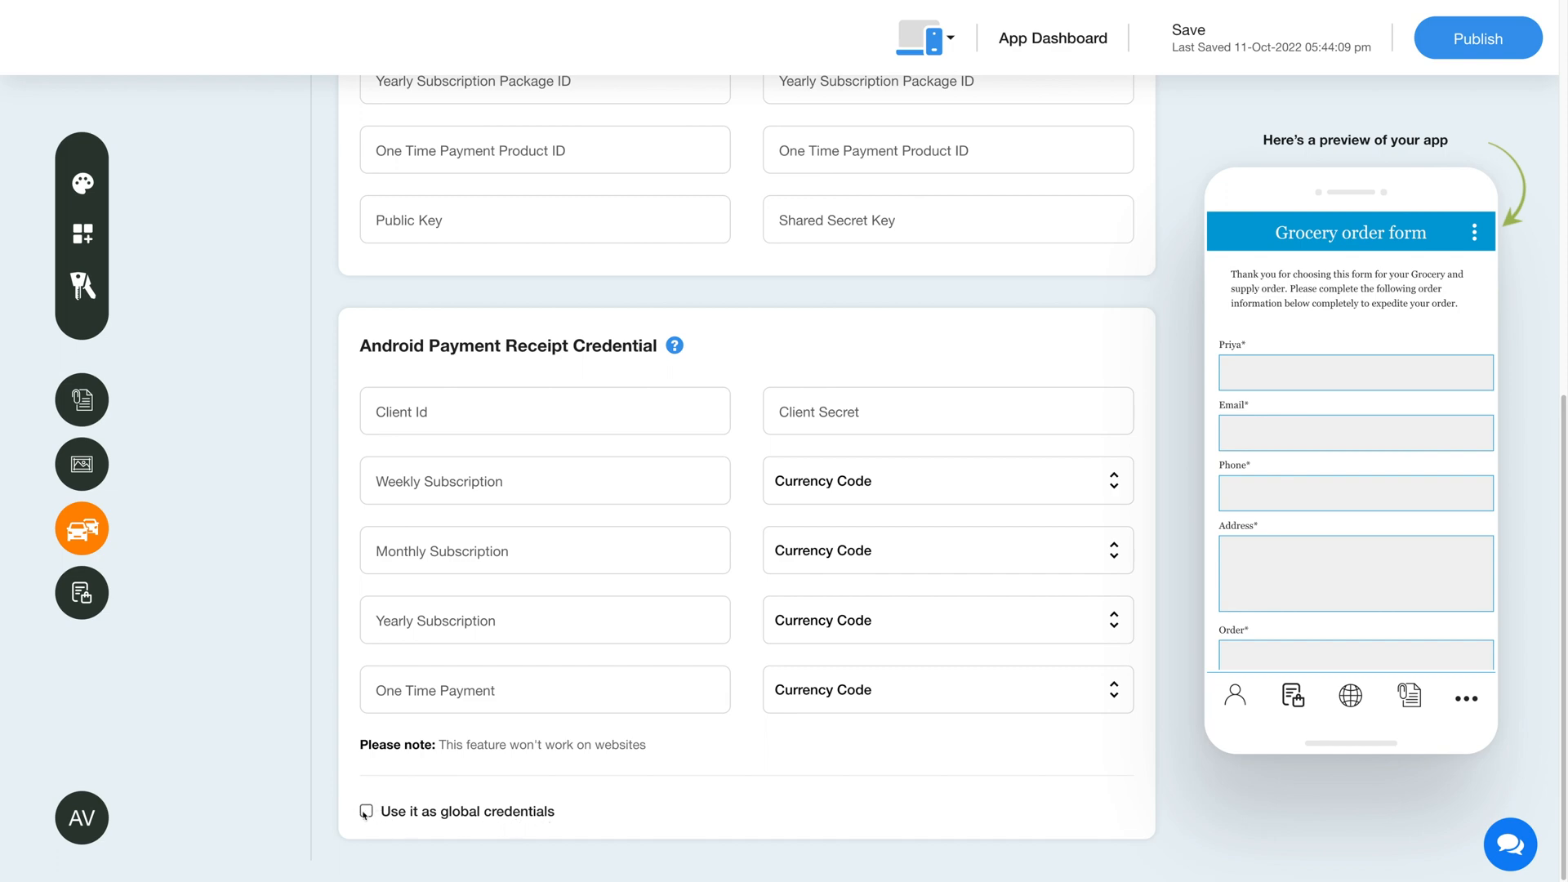
scroll(311, 749, "up", 10)
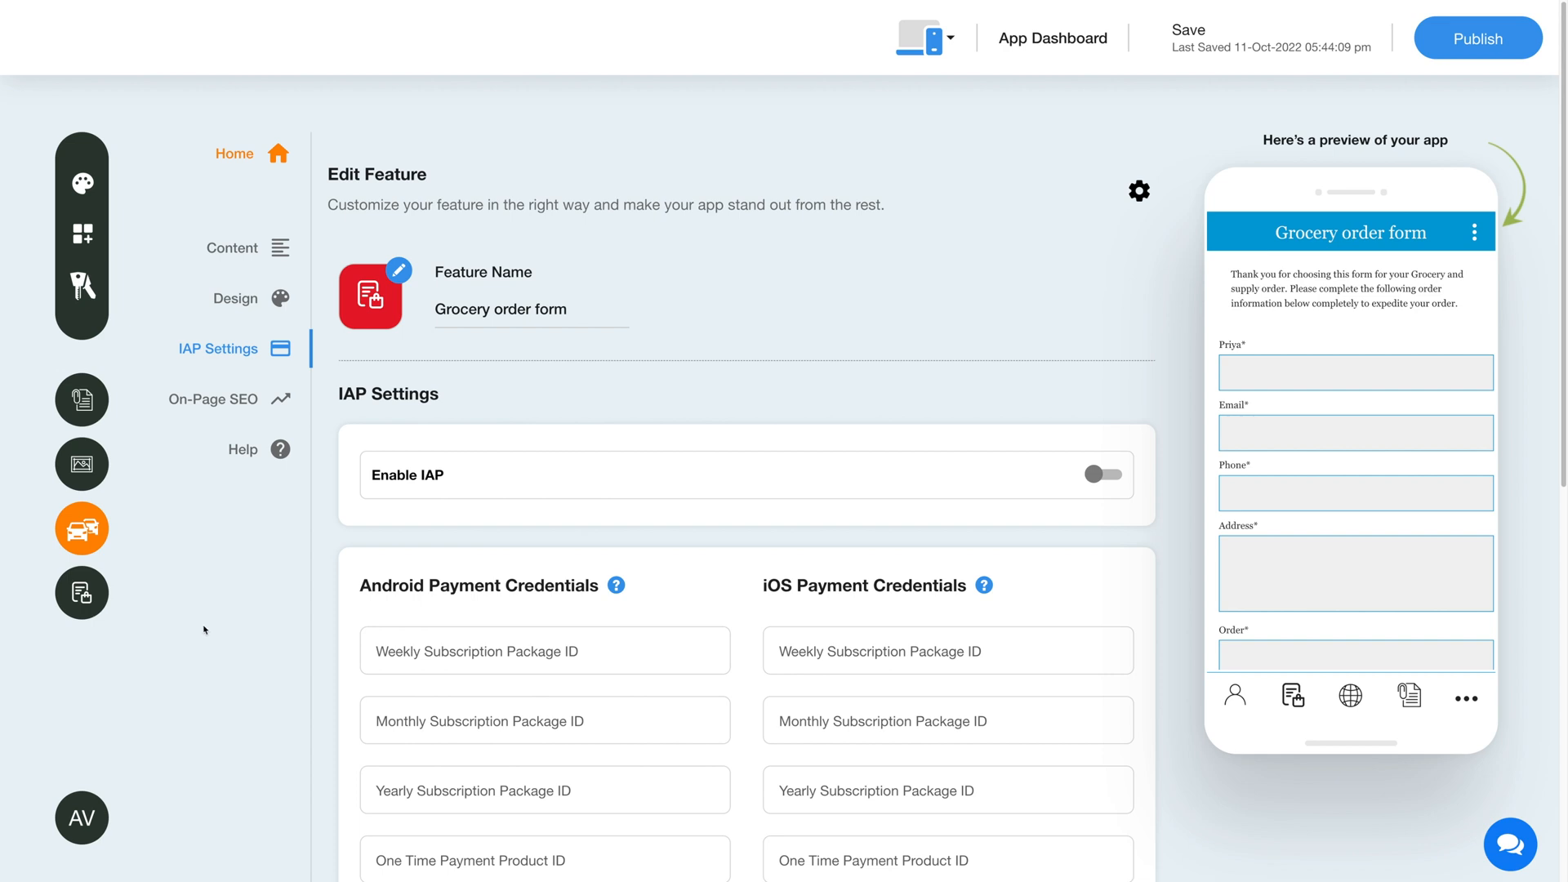
Open order management for the Grocery order form feature and view the date range and status filters
mouse_move(78, 592)
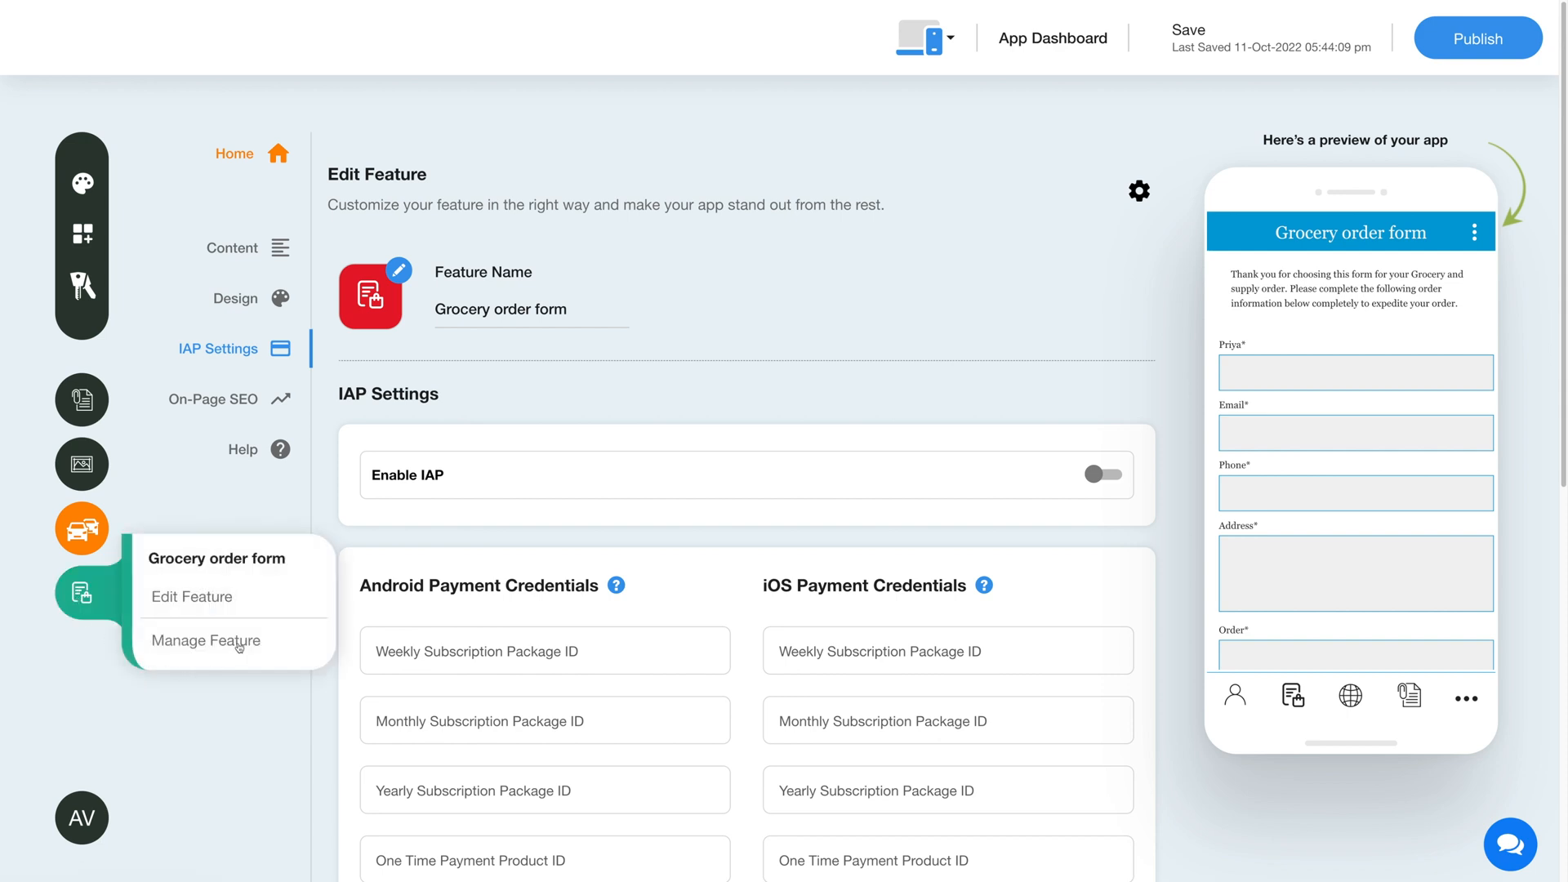
left_click(196, 646)
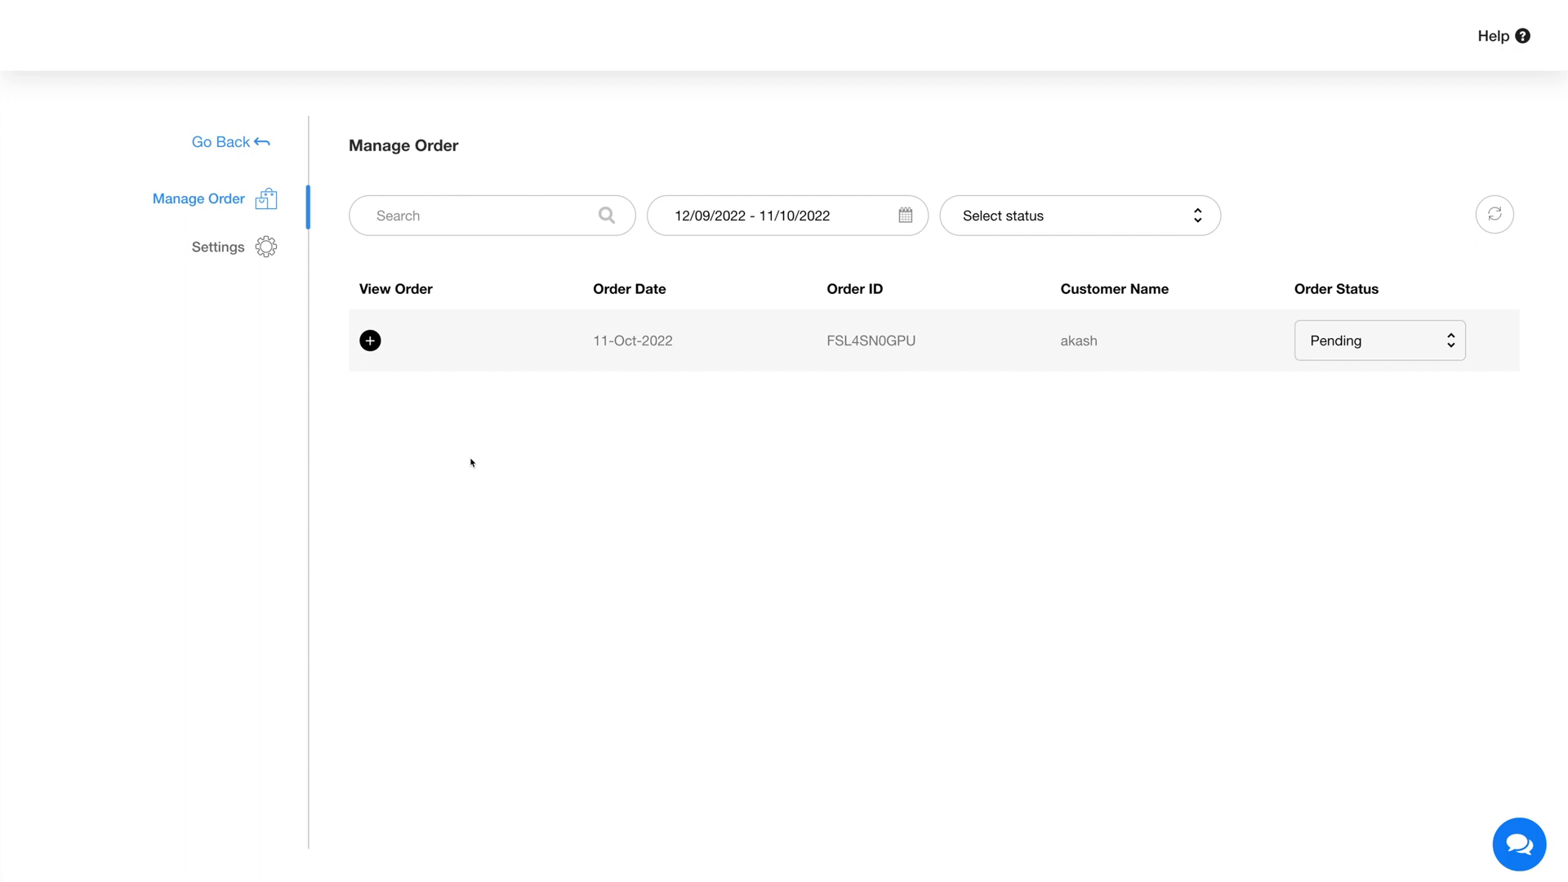
left_click(430, 230)
left_click(912, 223)
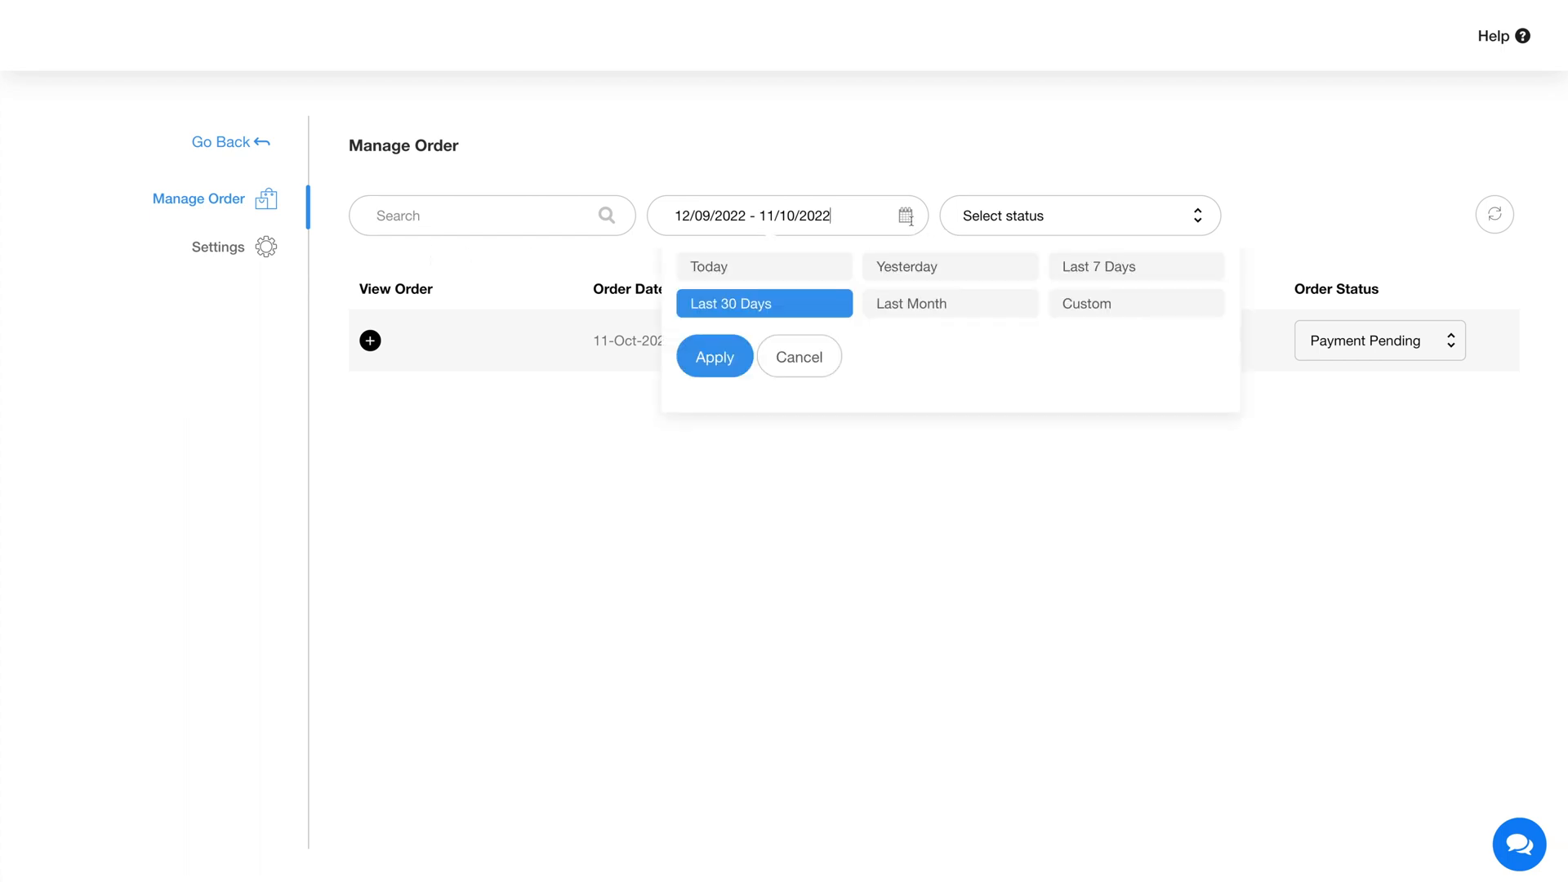
left_click(1023, 229)
left_click(1028, 229)
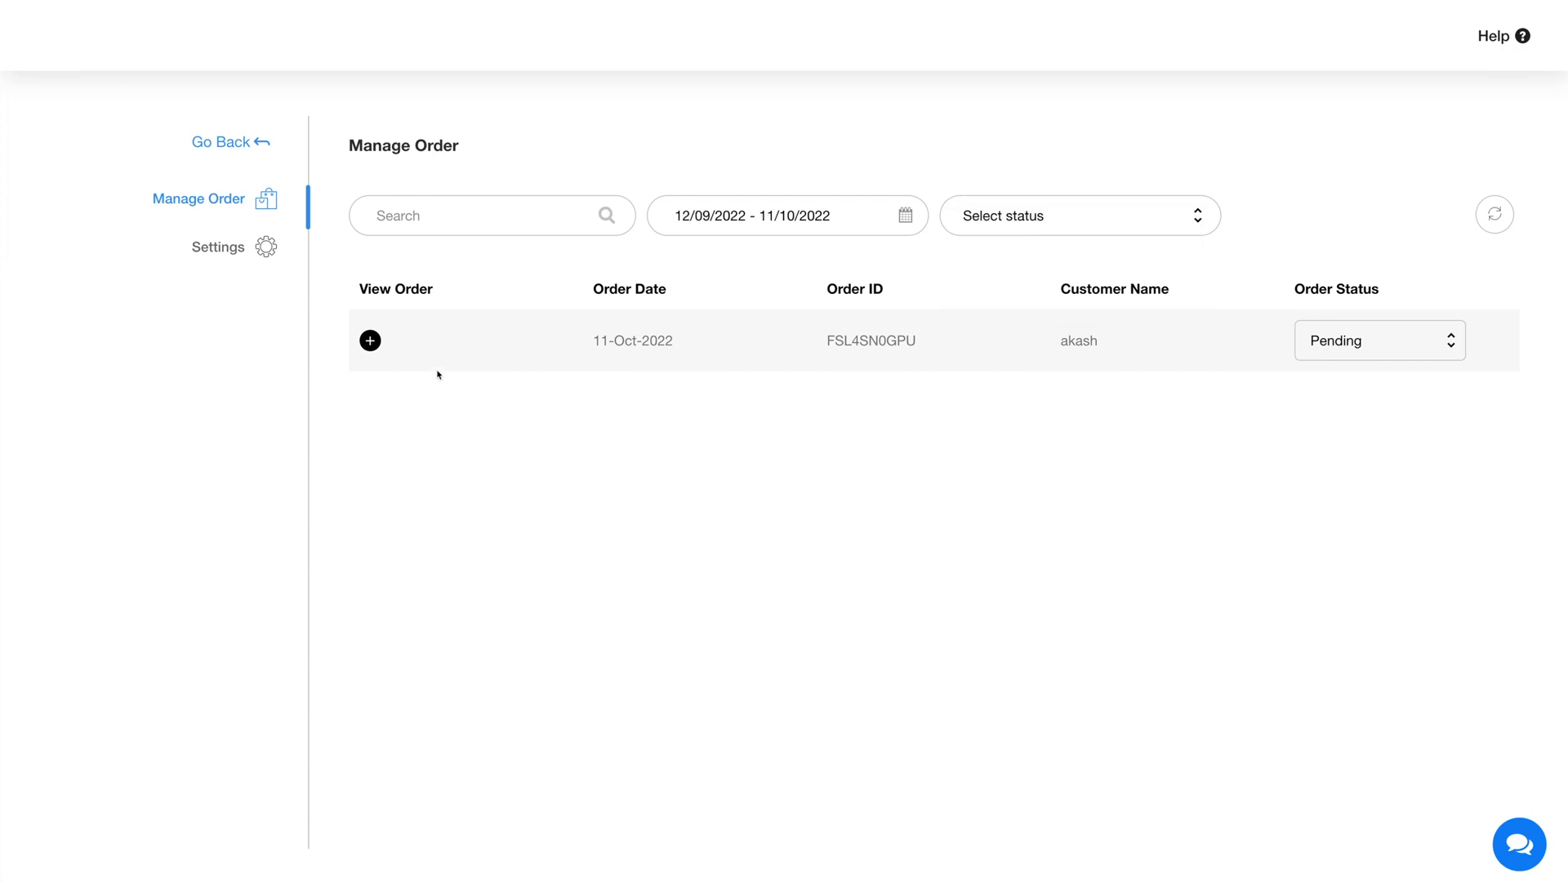
View the pending order's status options and save a money request with 500 as the amount to be collected
mouse_move(537, 357)
left_click(1332, 349)
left_click(1484, 396)
left_click(1494, 342)
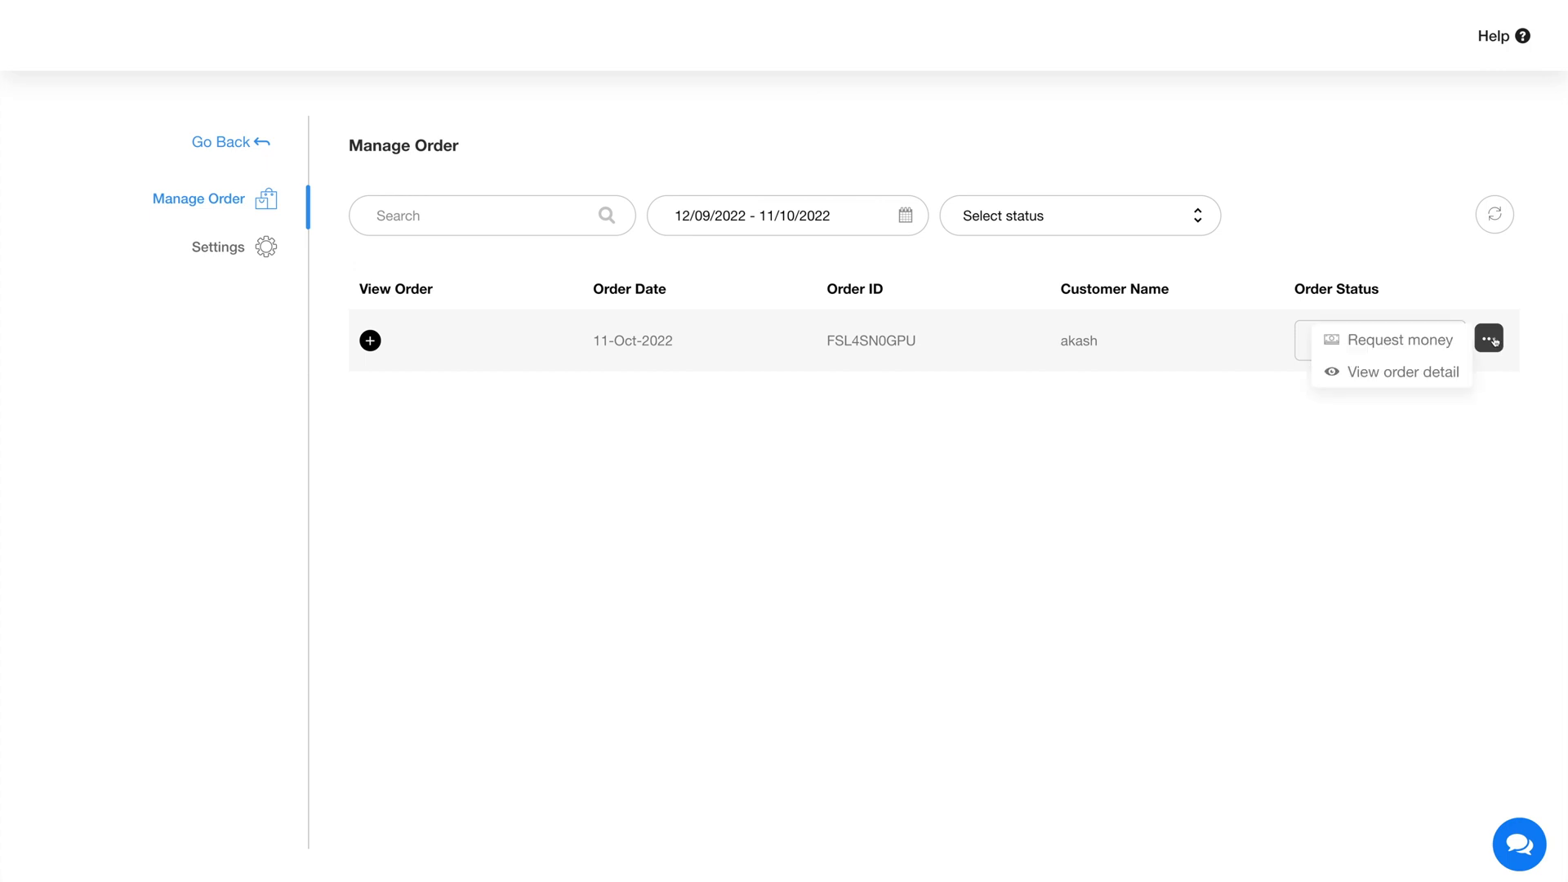
left_click(1395, 342)
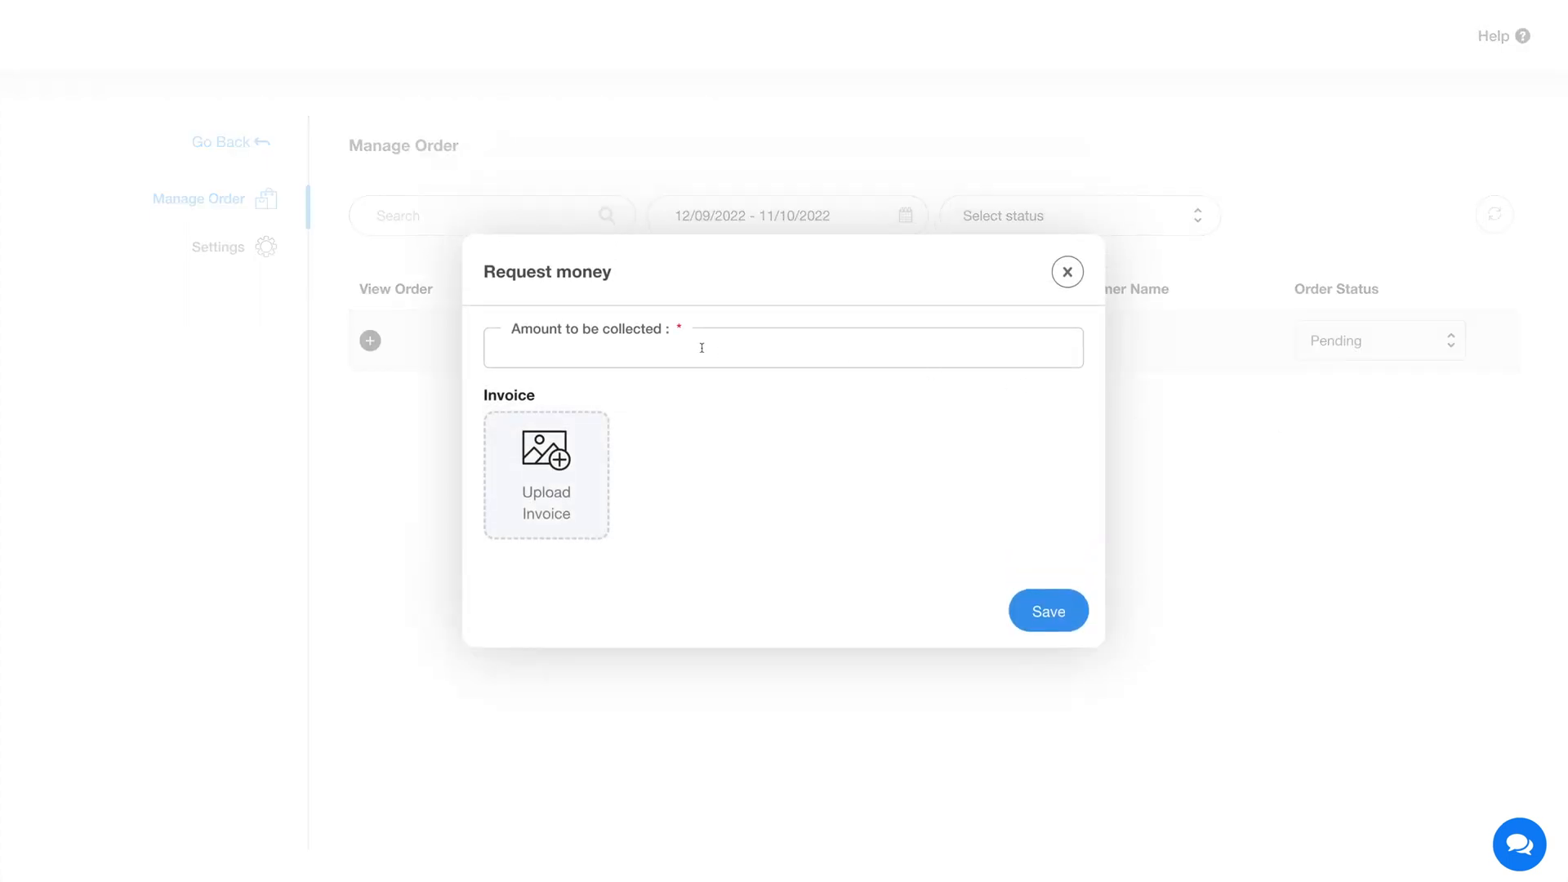
type("500")
left_click(1049, 611)
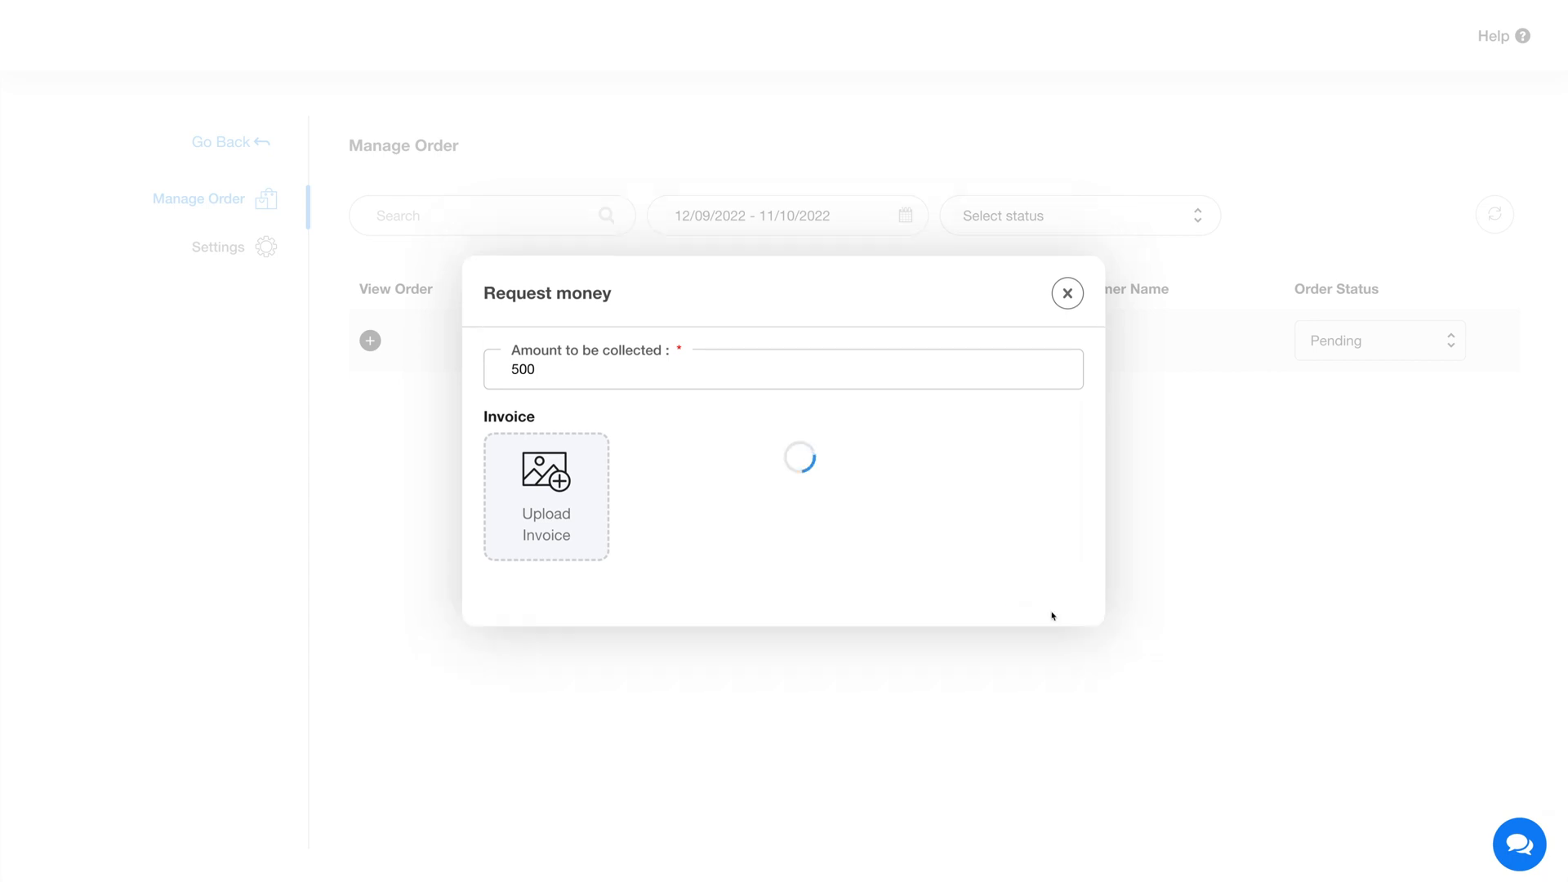
View the order's detail window and close it
left_click(1499, 343)
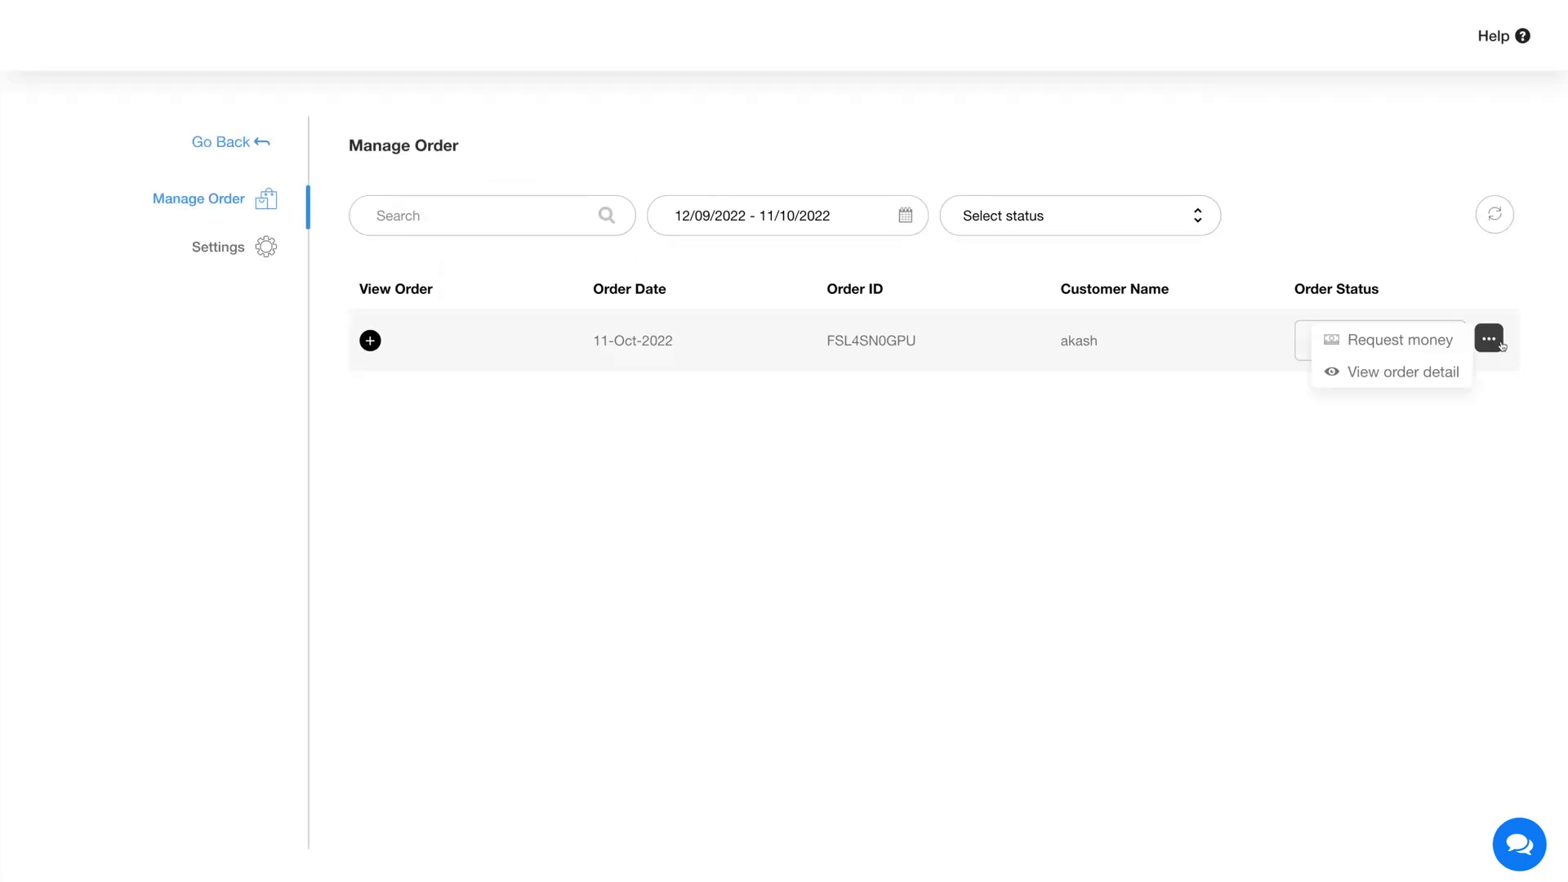
left_click(1389, 372)
left_click(1069, 302)
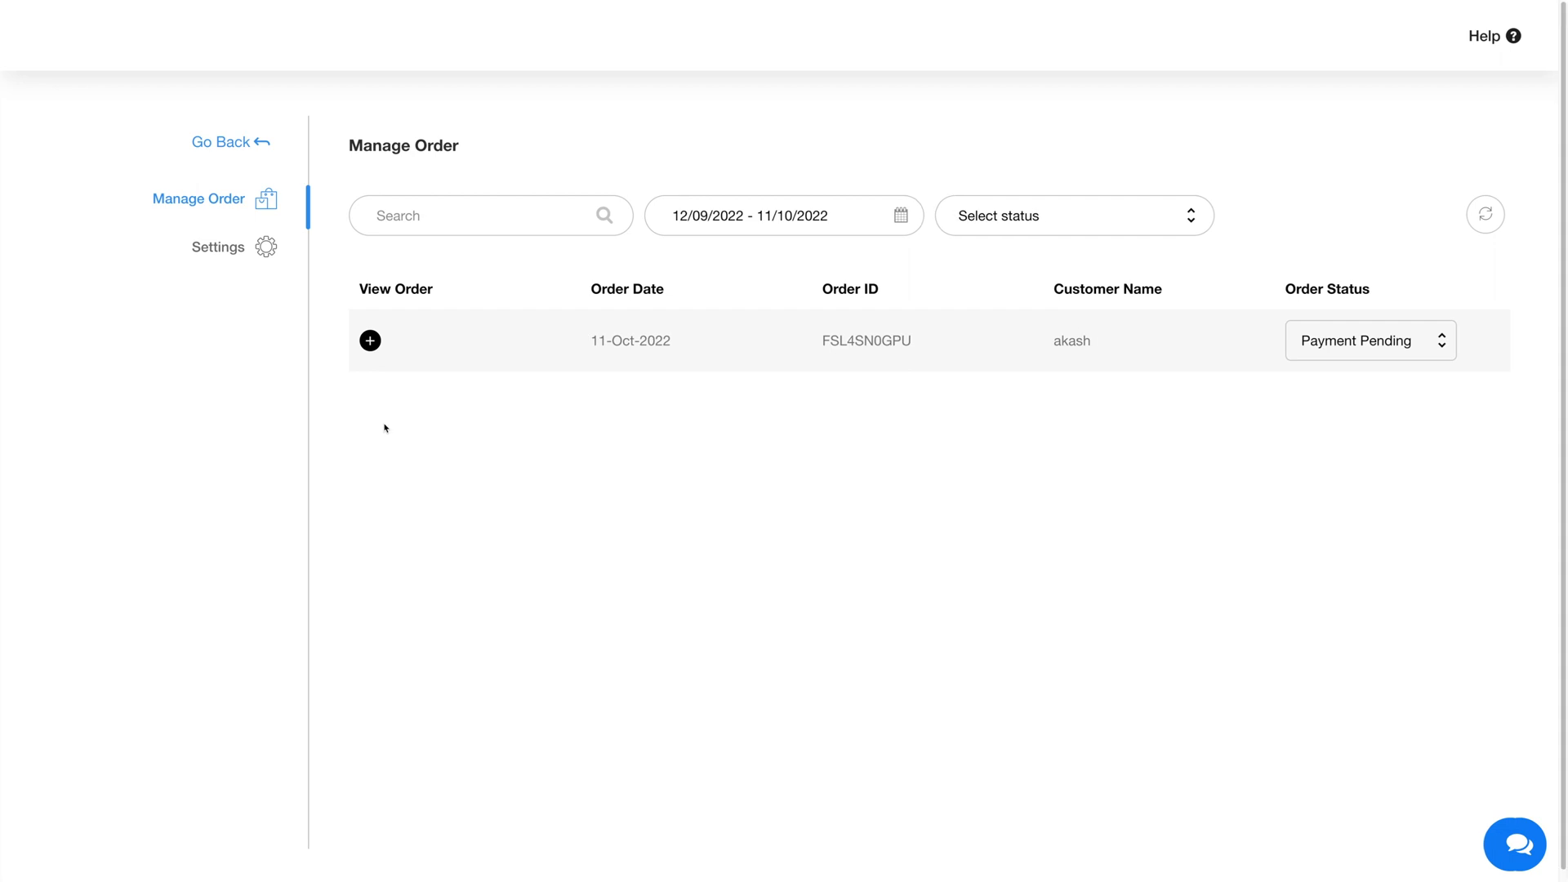
Expand the order's billing, item and amount information and send its invoice email
left_click(370, 340)
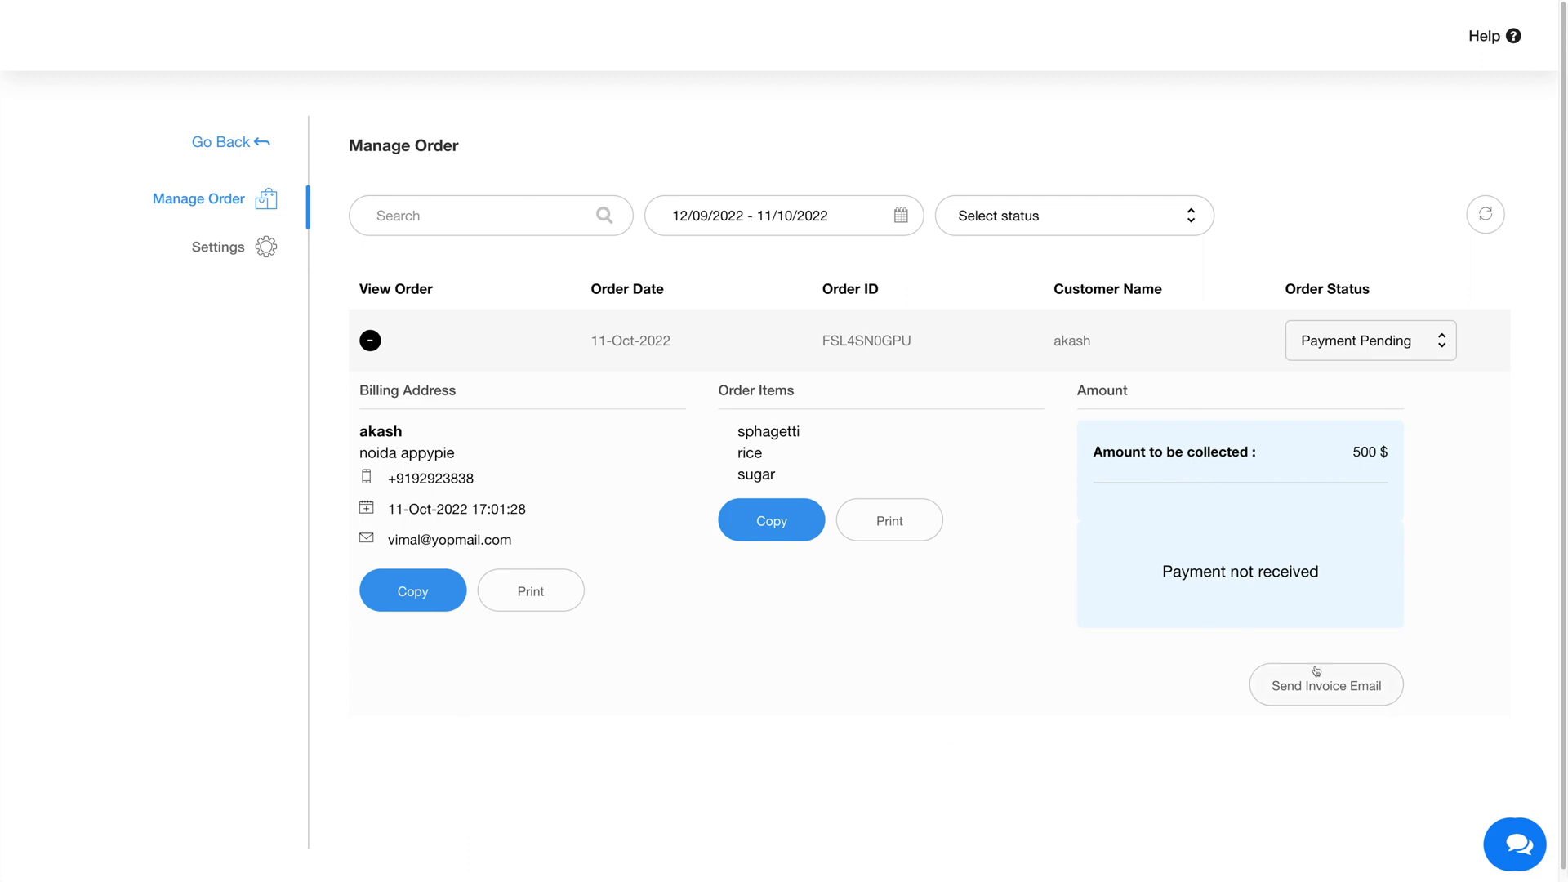
left_click(1349, 688)
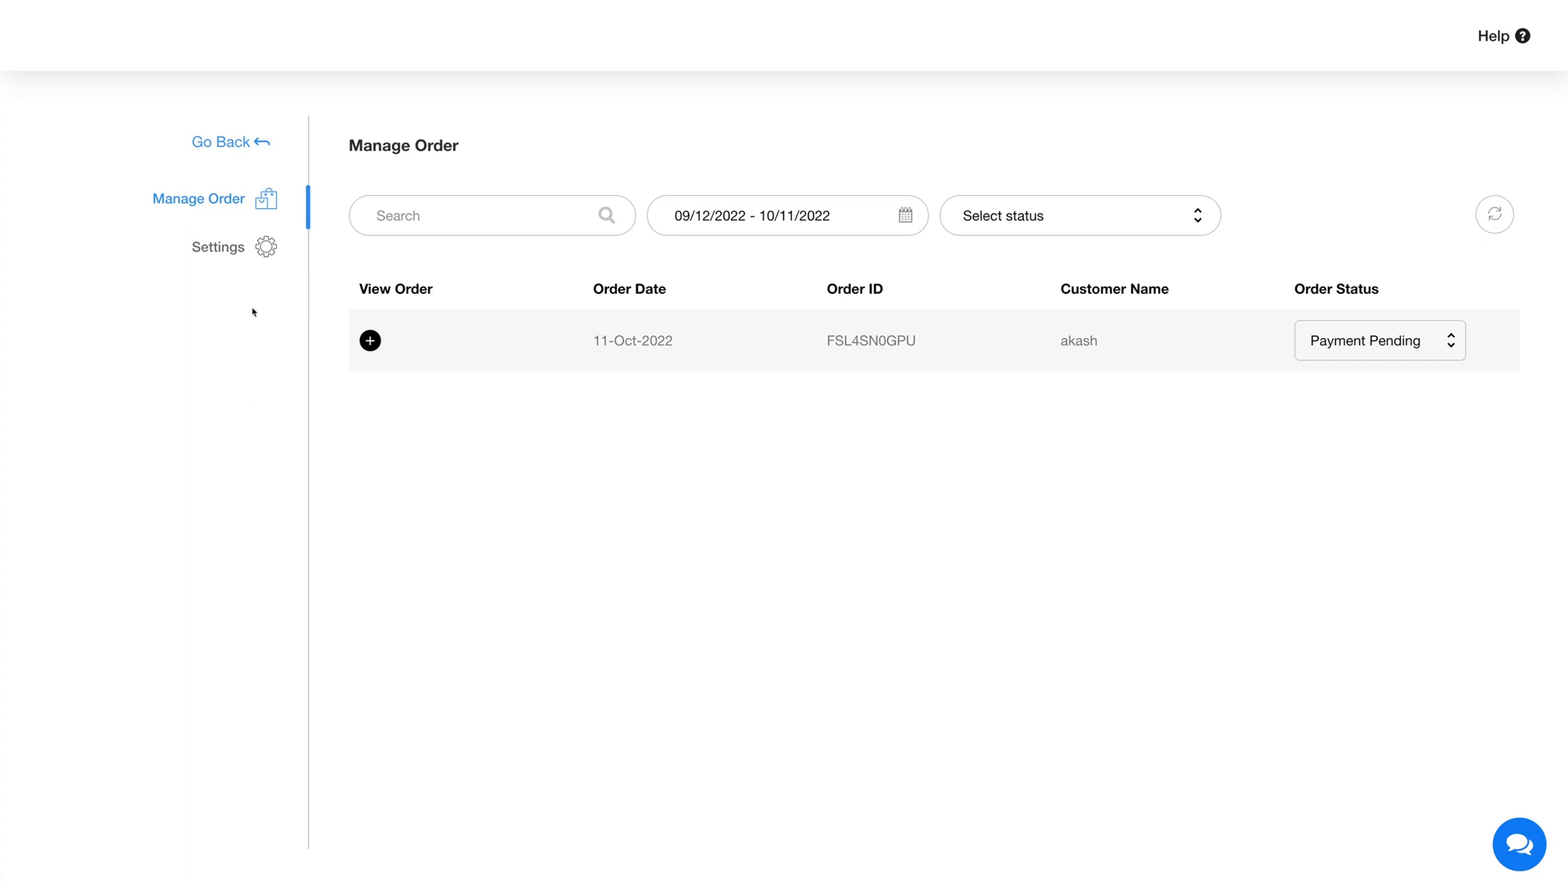
Open the general settings of order management and choose USD as the store currency
left_click(228, 253)
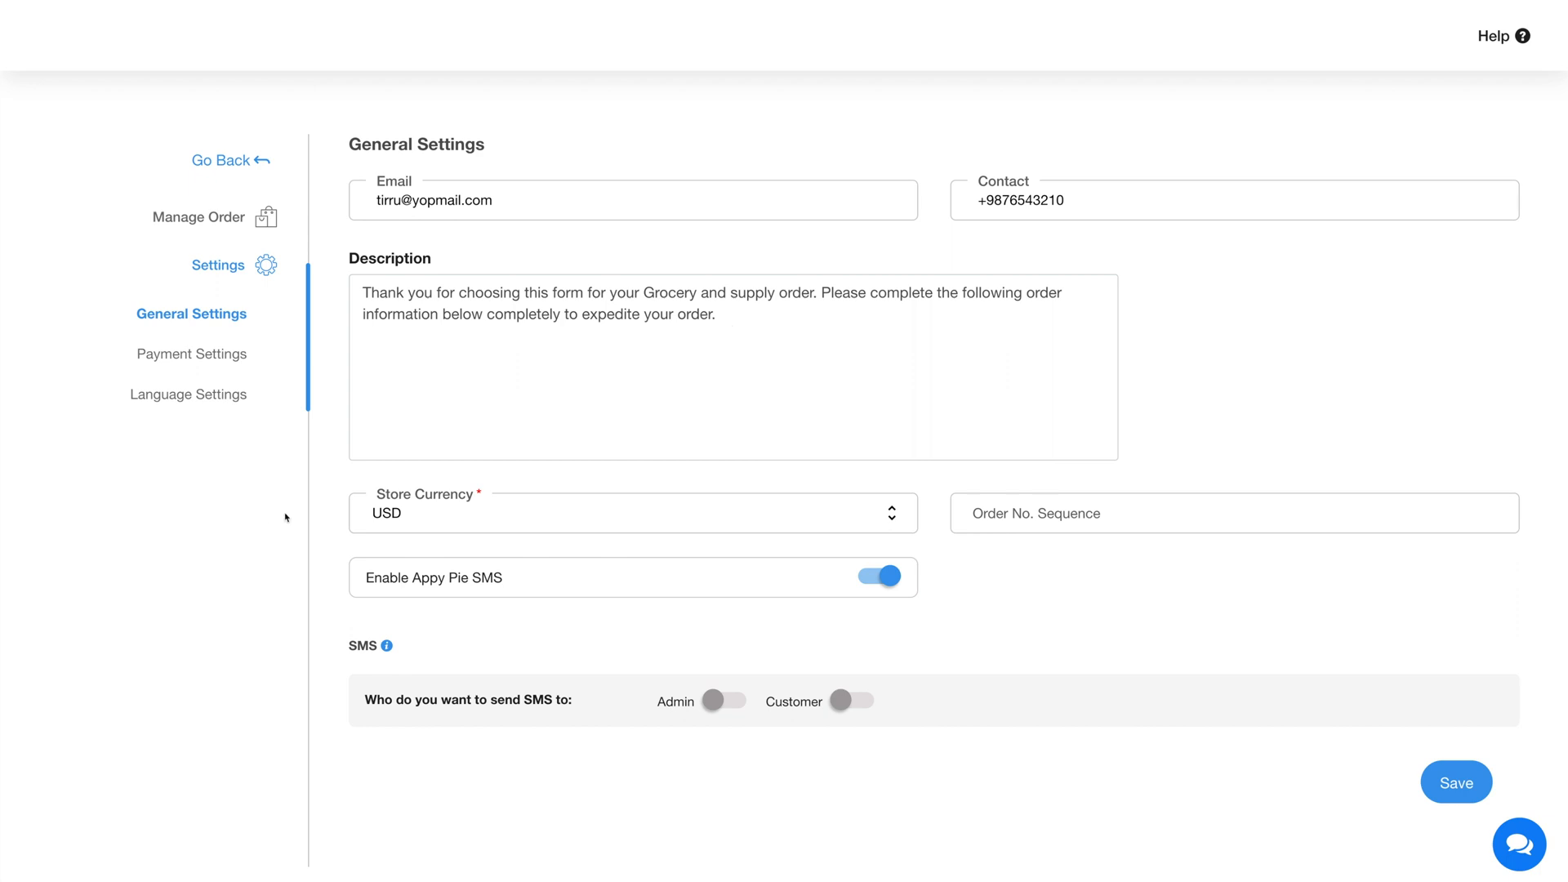
left_click(439, 512)
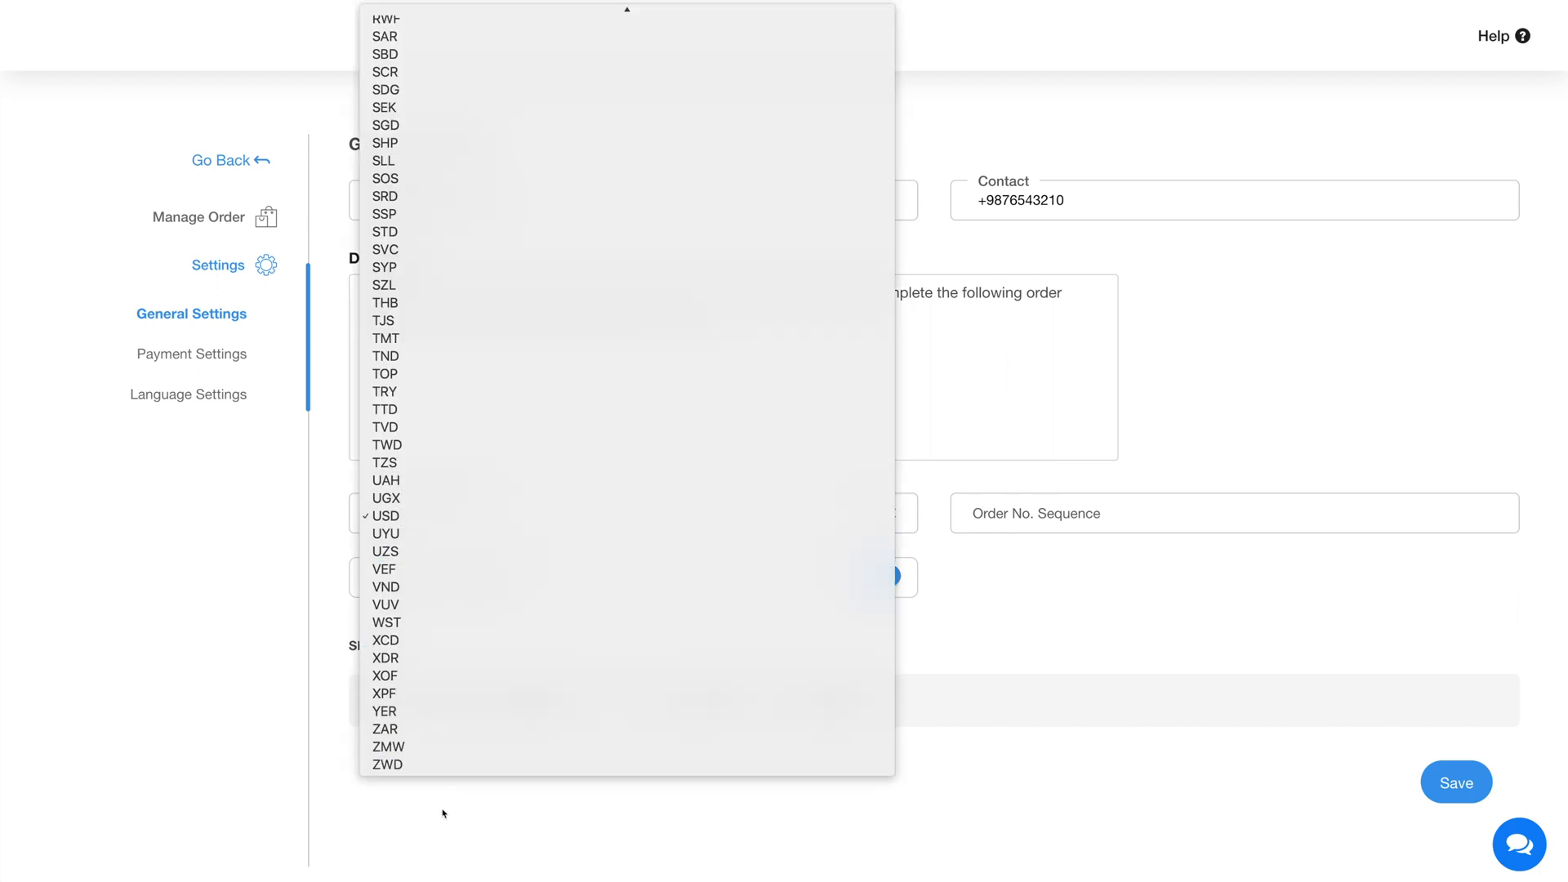
left_click(429, 522)
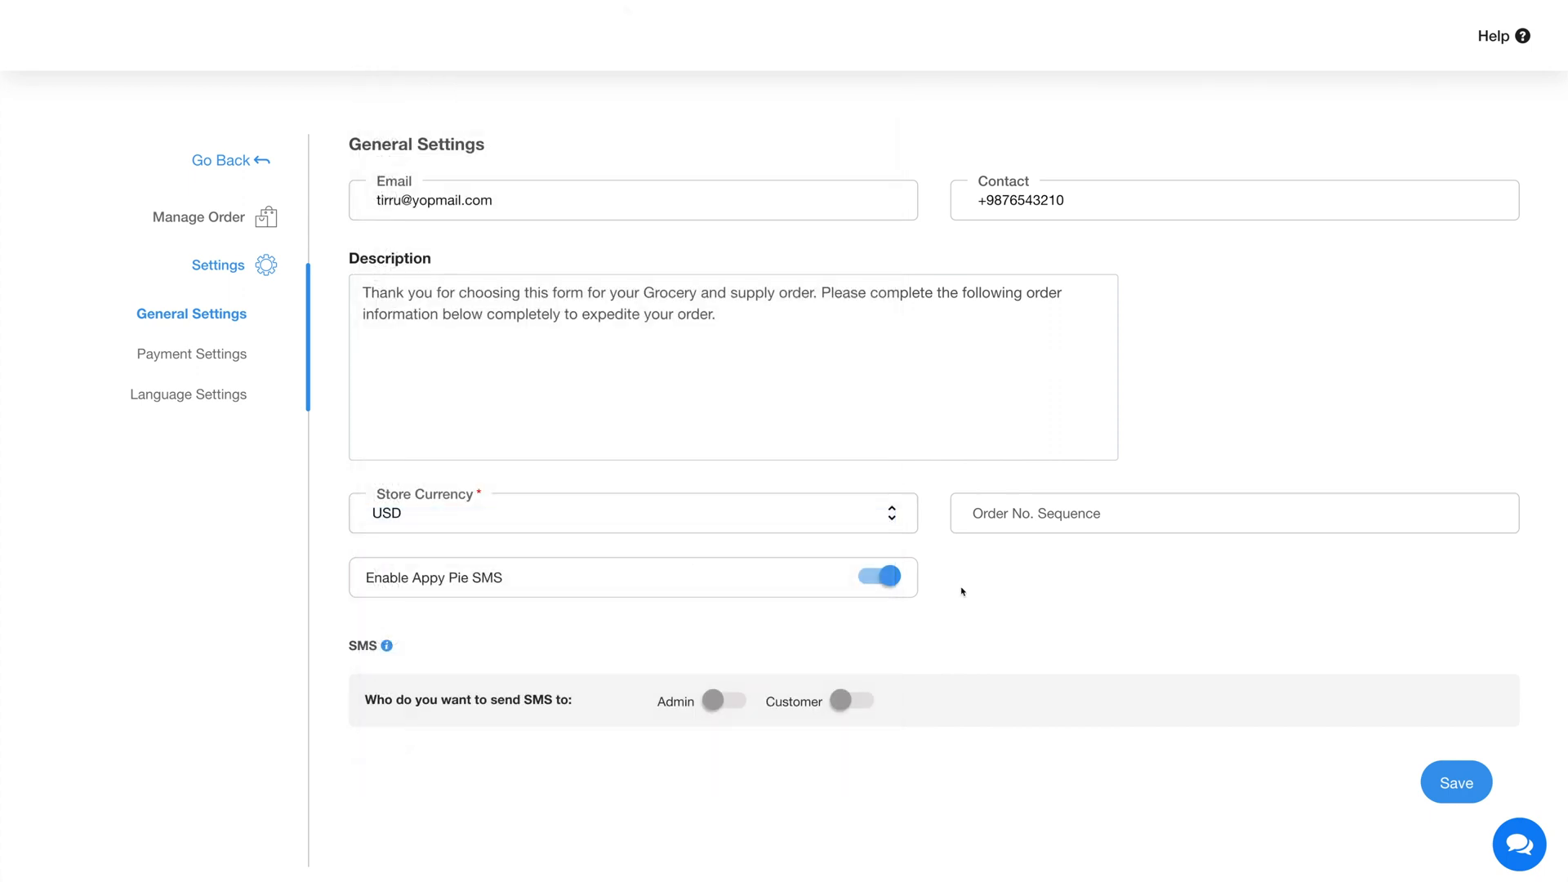
Set the order number sequence to 4 and switch Appy Pie SMS off and back on
left_click(1015, 526)
type("4")
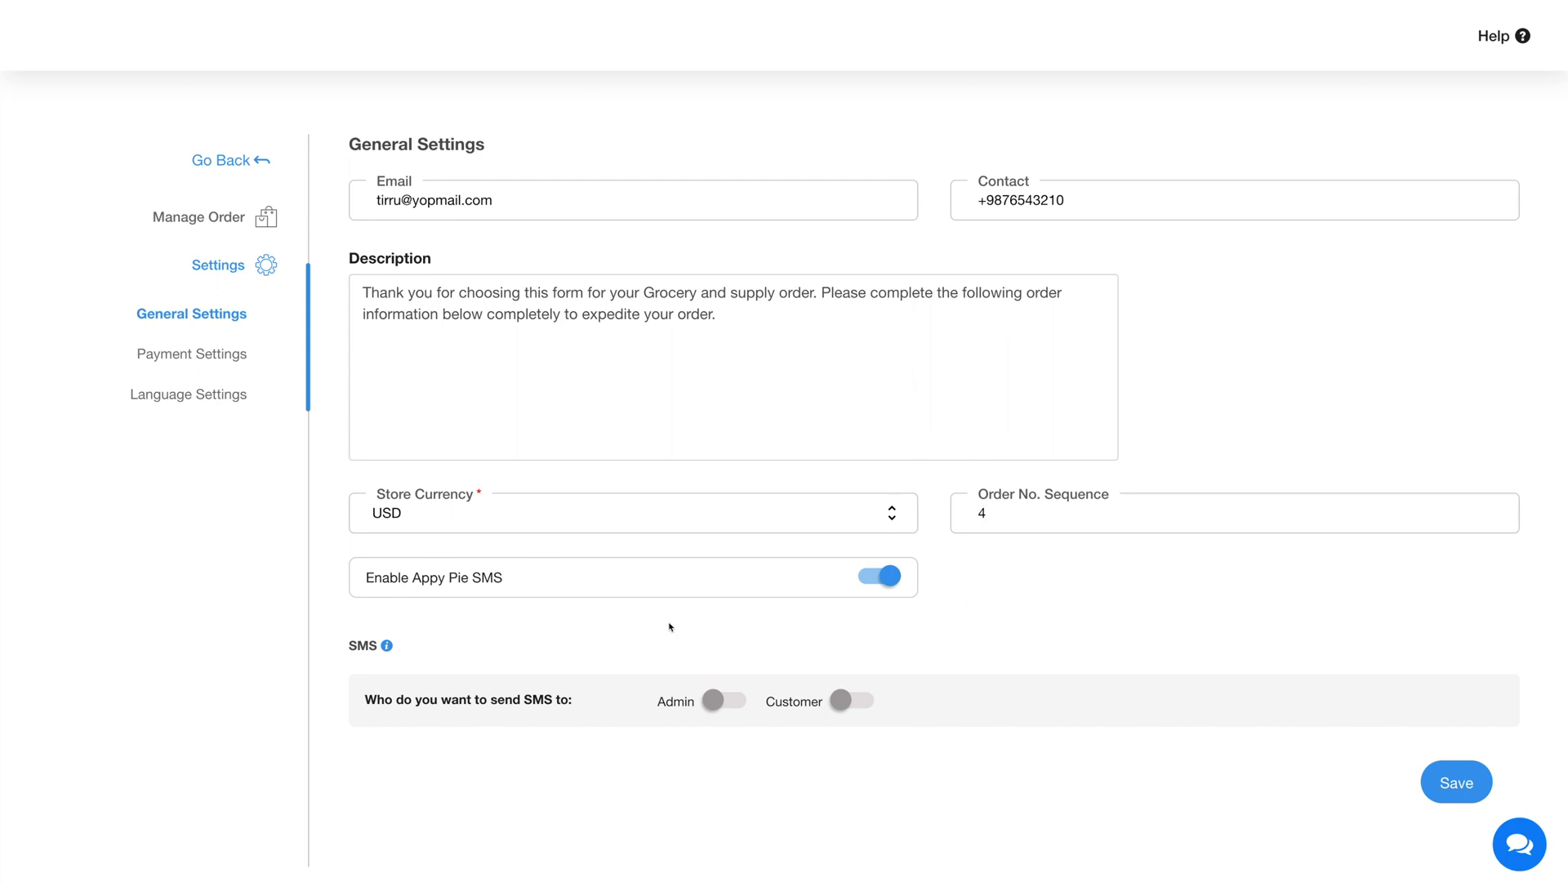
left_click(880, 578)
left_click(884, 577)
Toggle the Admin and Customer SMS recipient options and save the general settings
left_click(737, 703)
left_click(718, 704)
left_click(853, 705)
left_click(1462, 787)
In the payment settings, select Cash on delivery and Pay with credit card over the phone, and save them
left_click(219, 359)
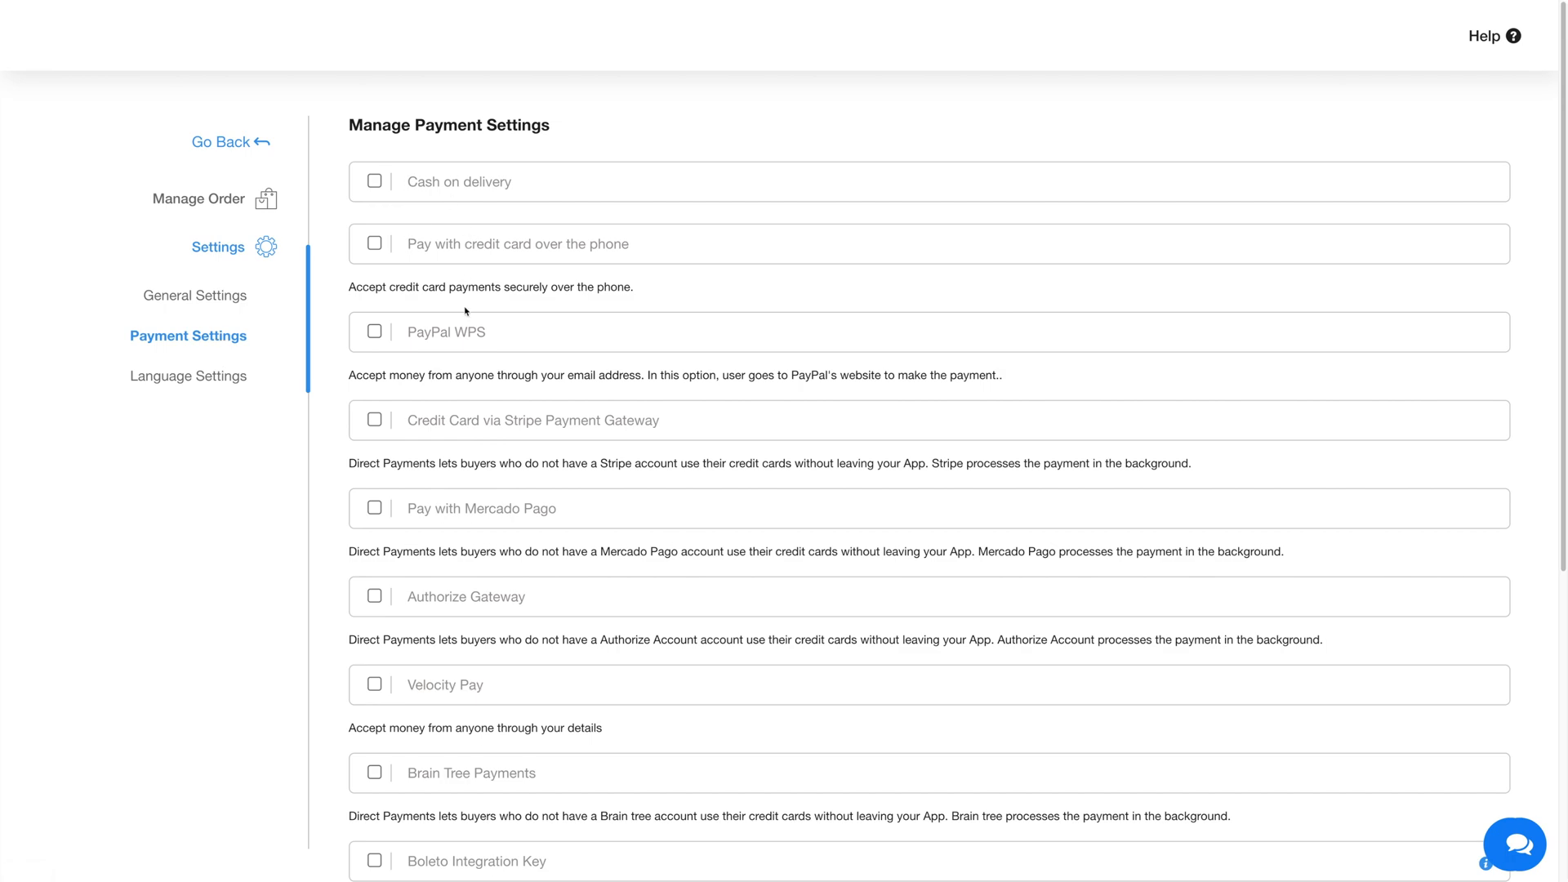
scroll(494, 435, "down", 6)
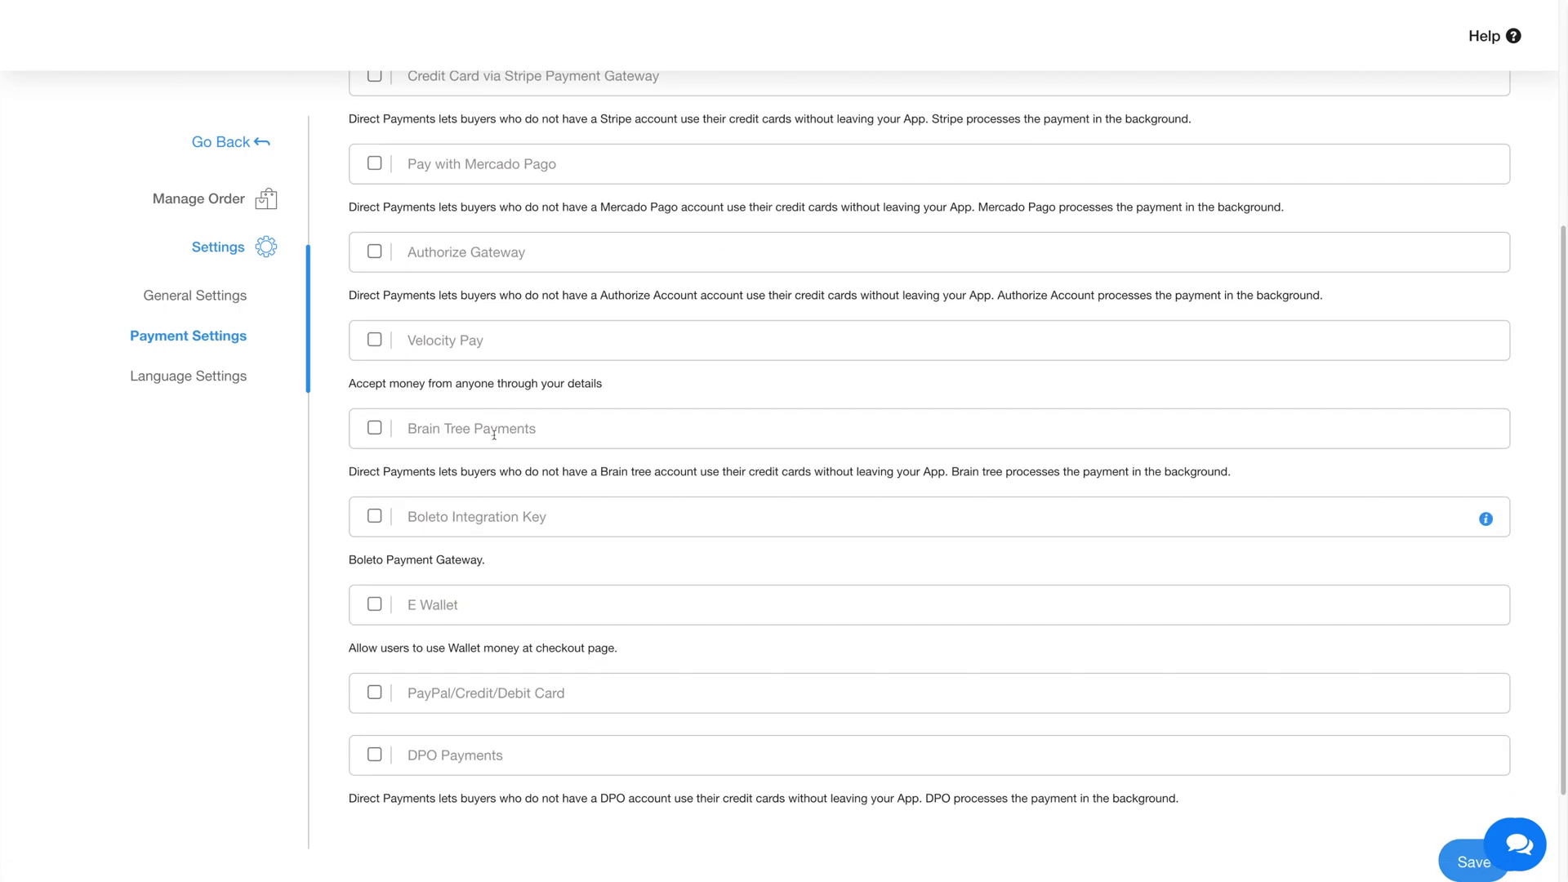
scroll(495, 439, "up", 6)
left_click(374, 180)
left_click(375, 243)
scroll(511, 276, "down", 7)
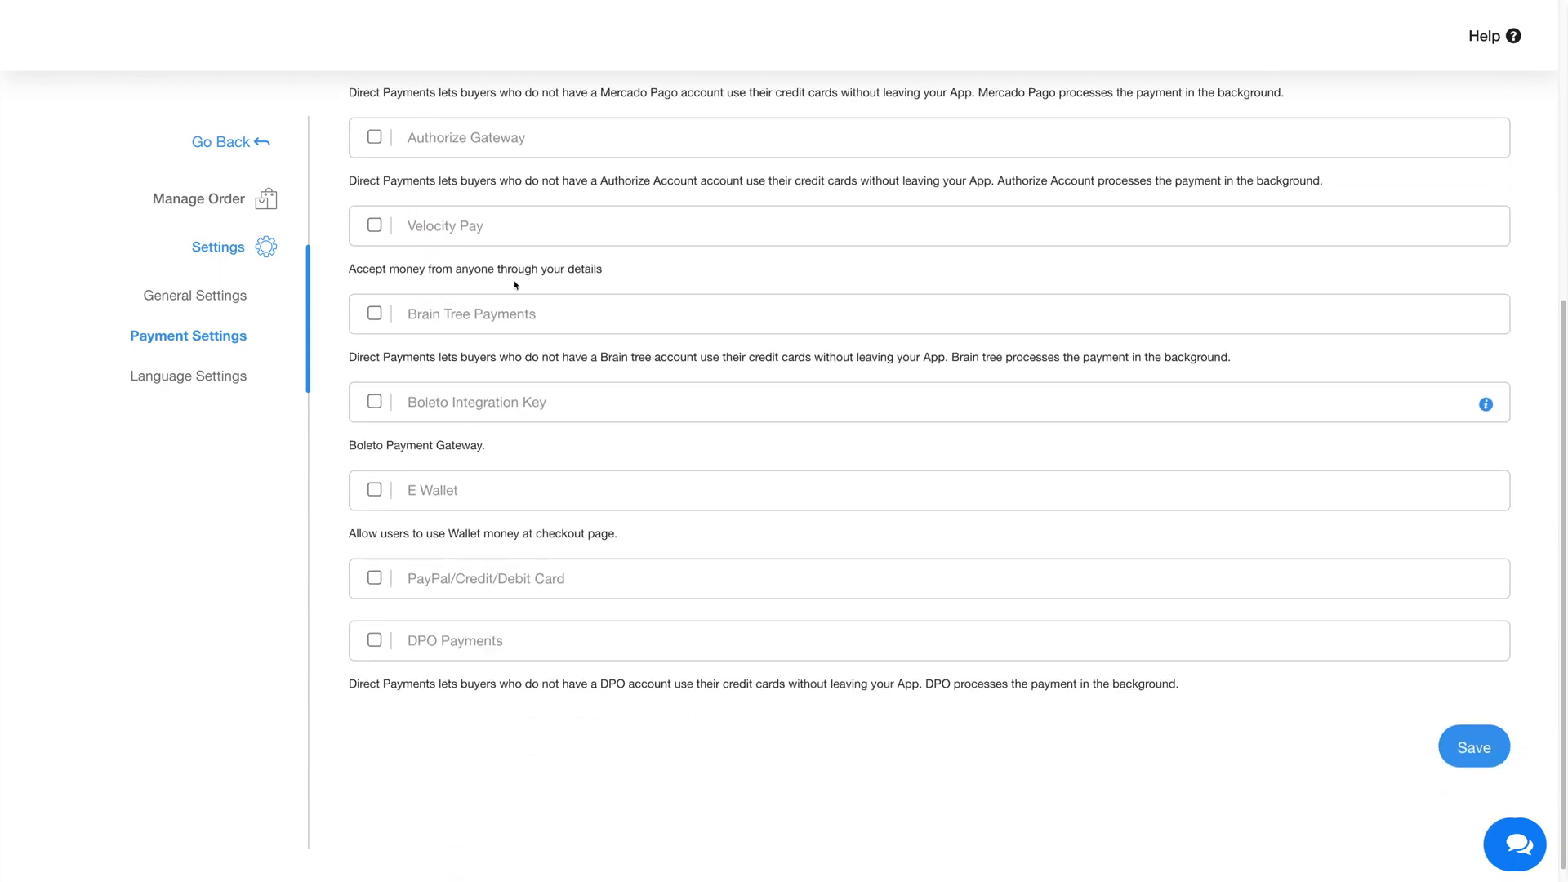
left_click(1474, 740)
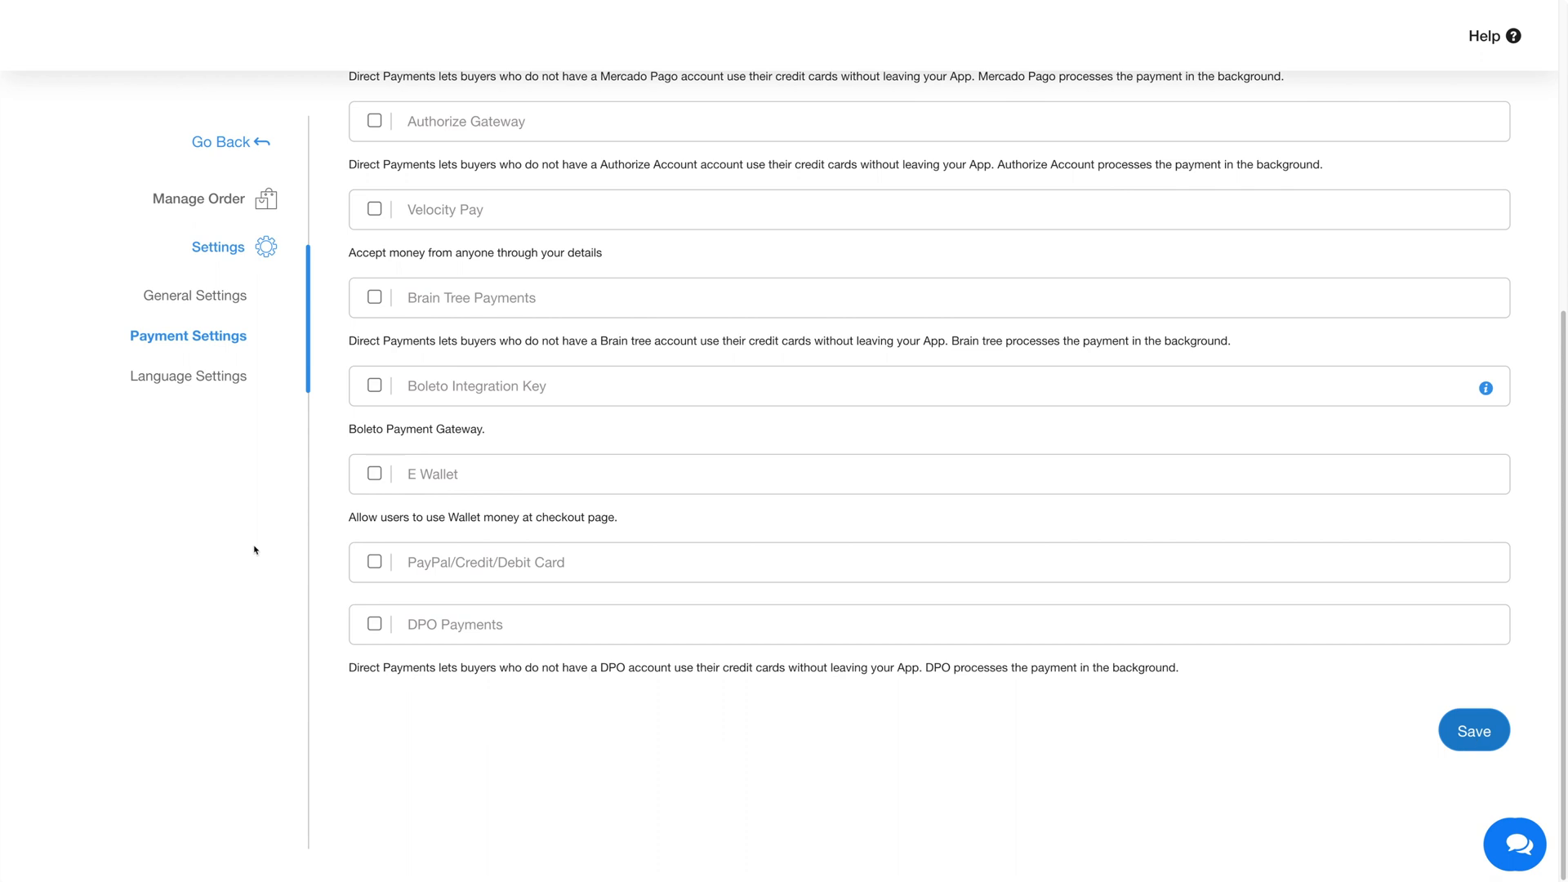
Review the labels in the language settings, save them and go back to the Grocery order form feature's edit page
left_click(188, 377)
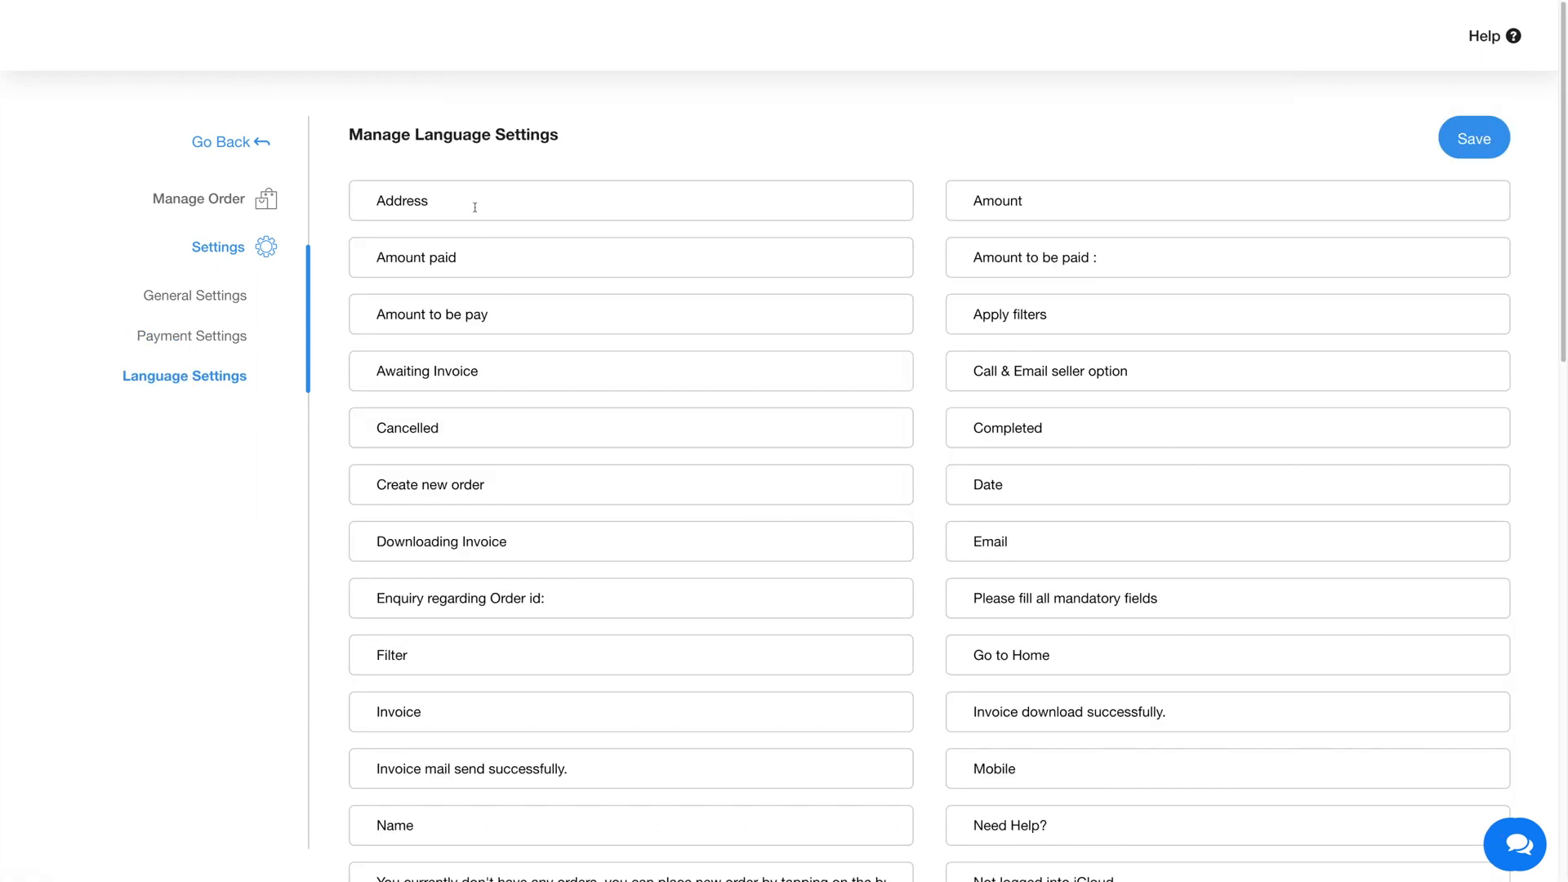
scroll(605, 571, "down", 10)
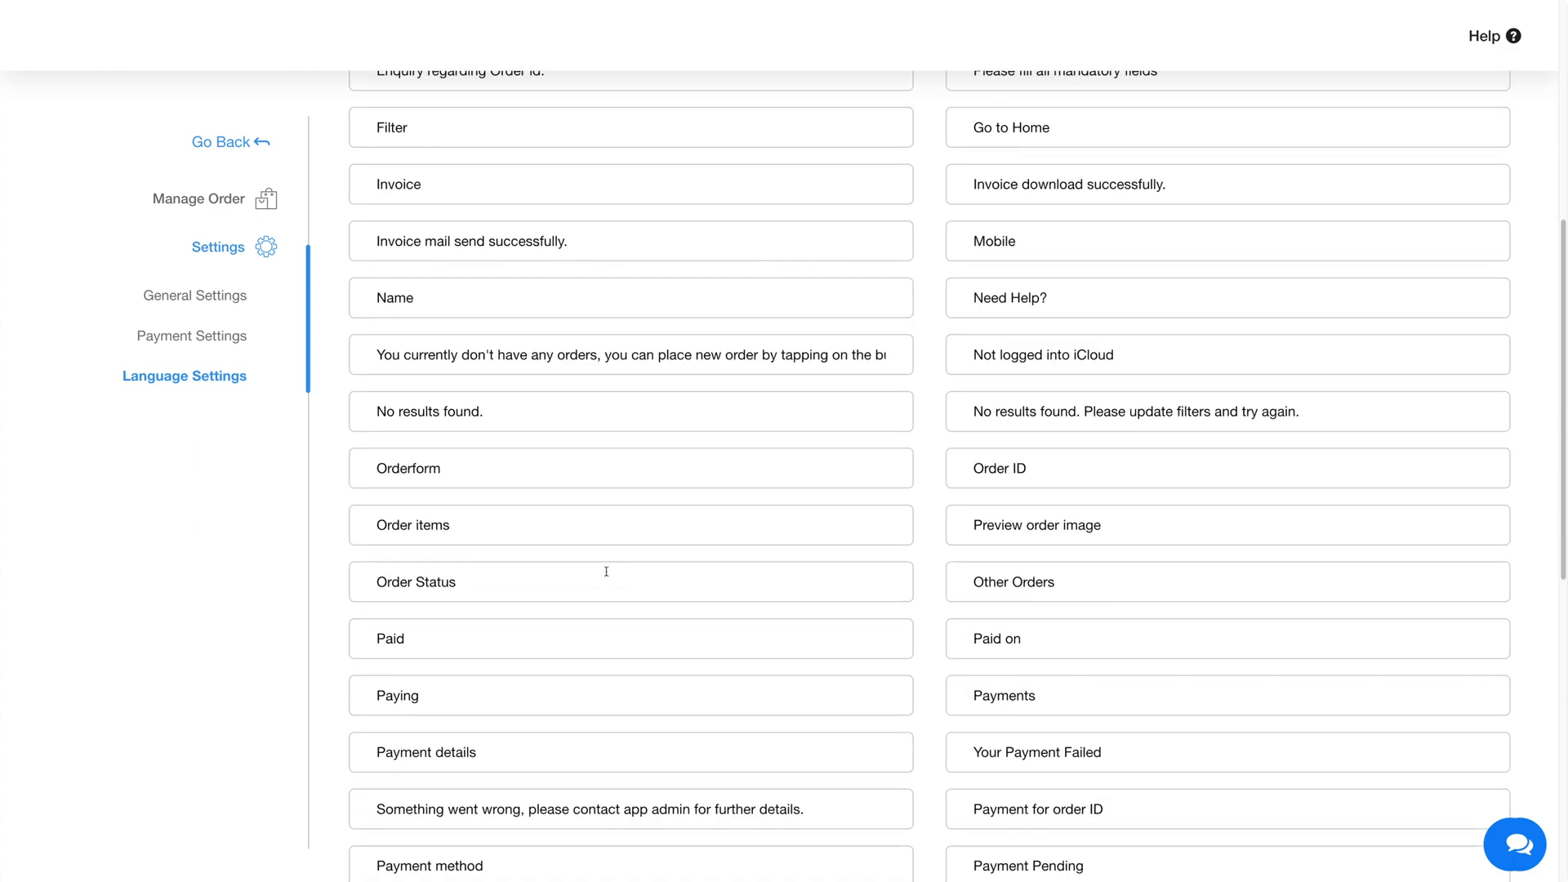
scroll(606, 572, "up", 10)
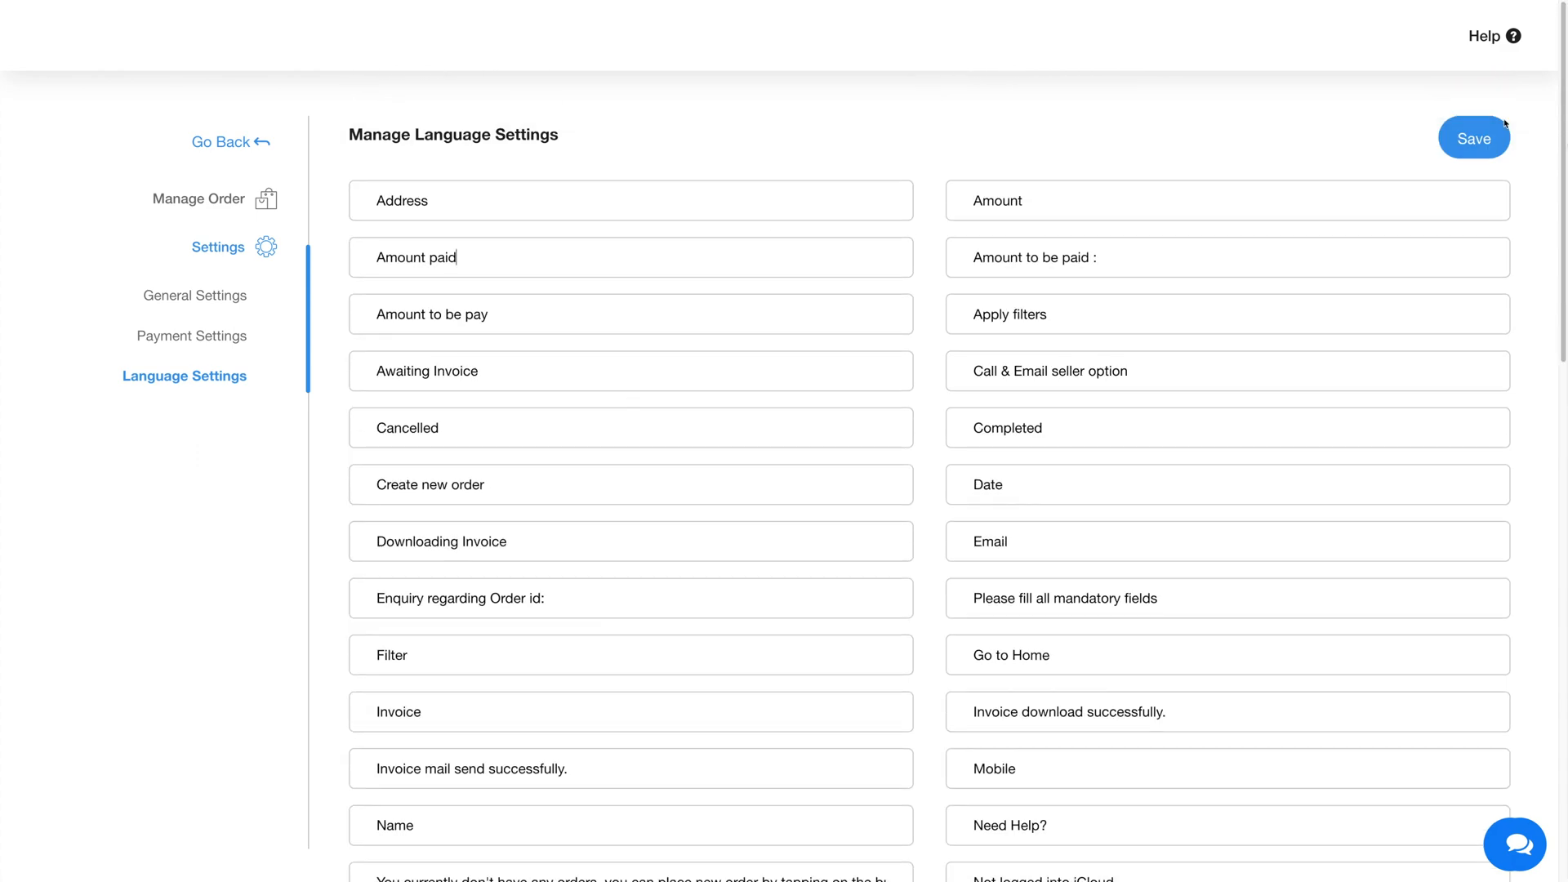
left_click(1484, 139)
left_click(238, 144)
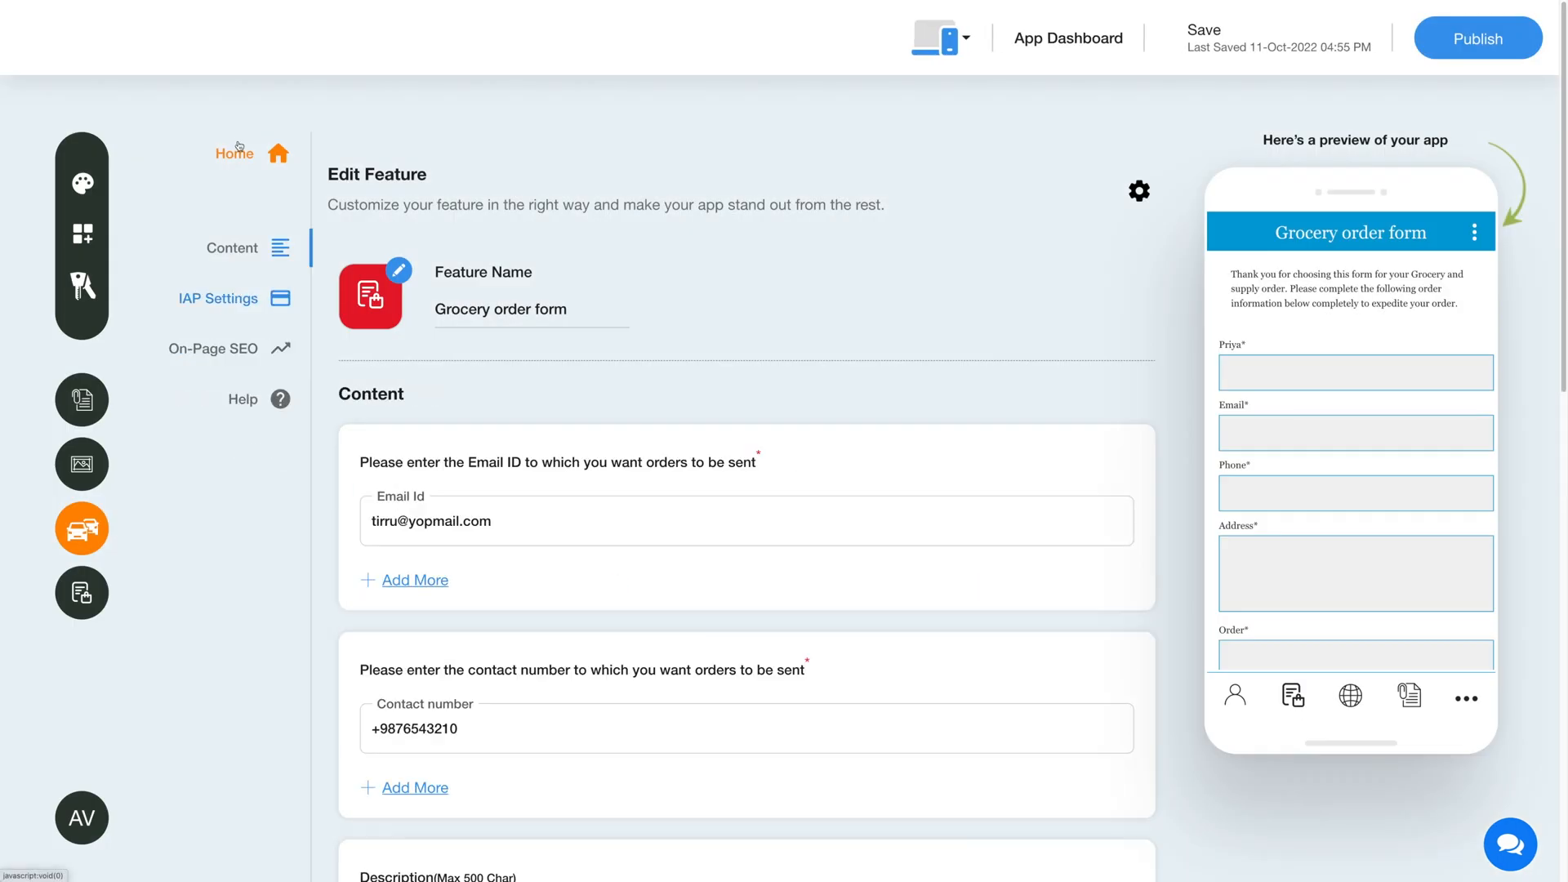